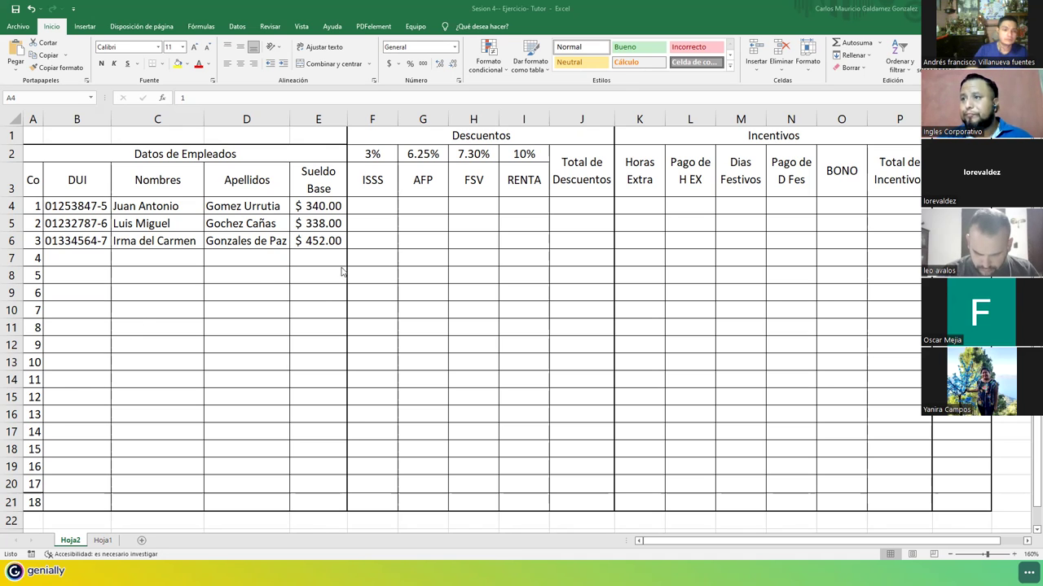
Step: Review the employee data block, the deduction headings with their percentages, and the empty deduction and total cells
drag(52, 207, 294, 241)
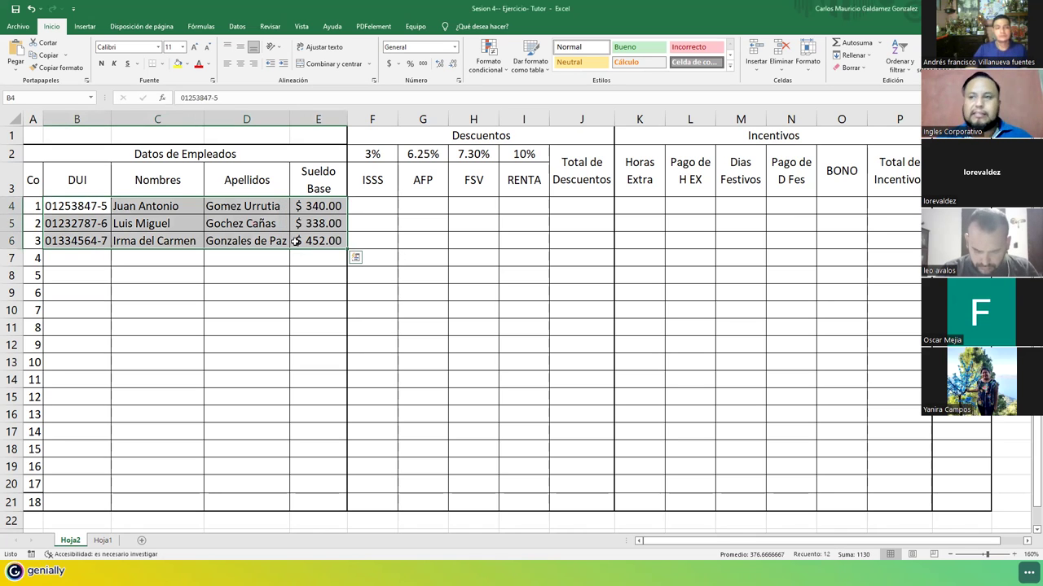
click(77, 258)
drag(87, 296, 319, 498)
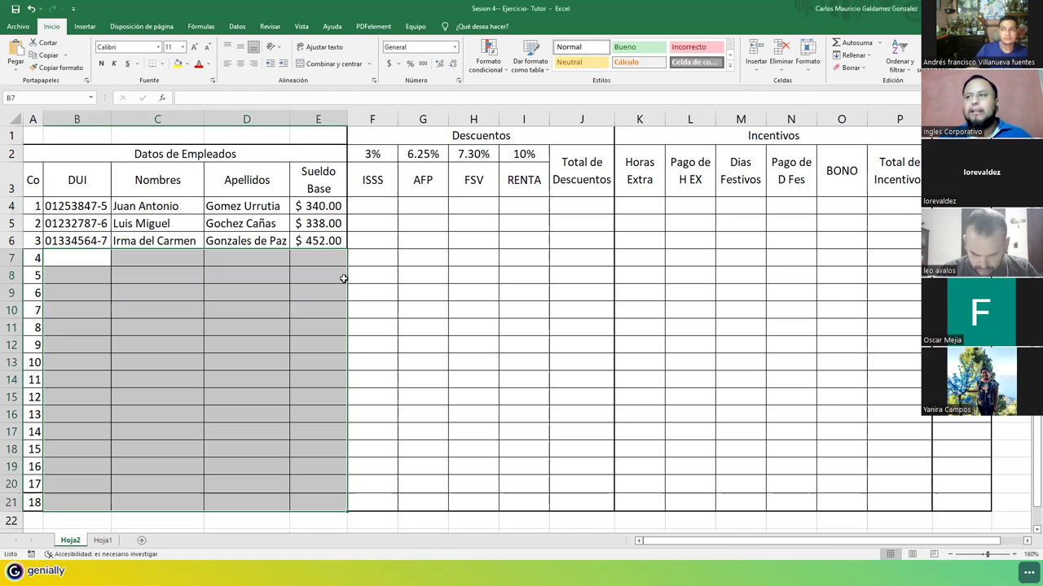
drag(358, 210, 372, 495)
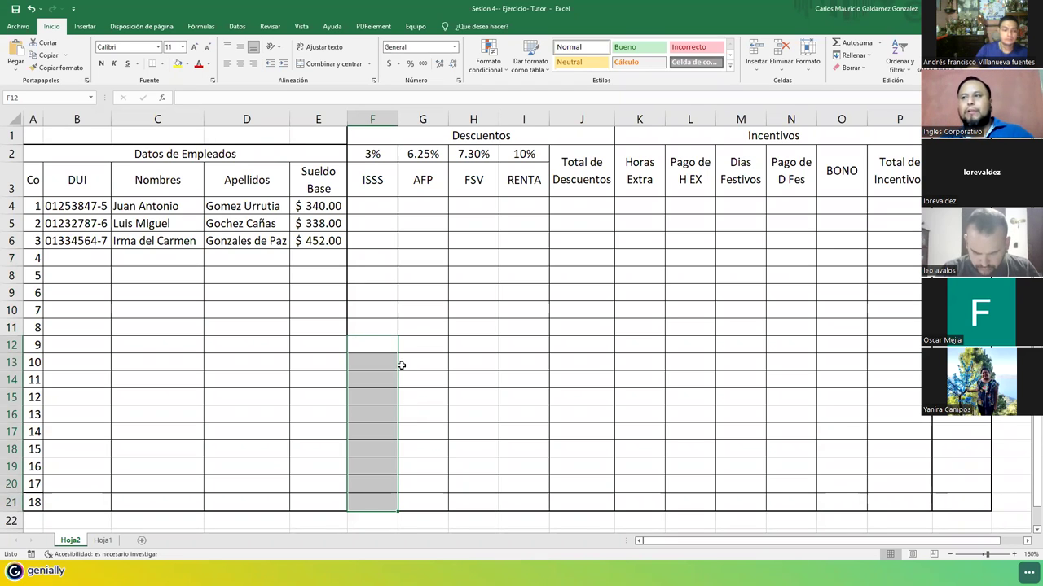
click(410, 339)
click(387, 199)
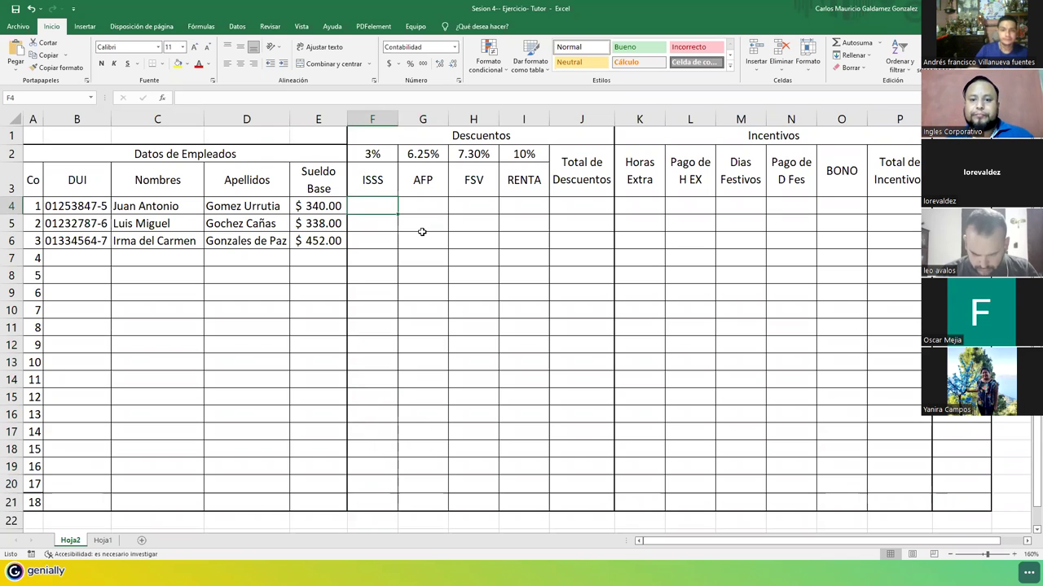
drag(358, 153, 574, 184)
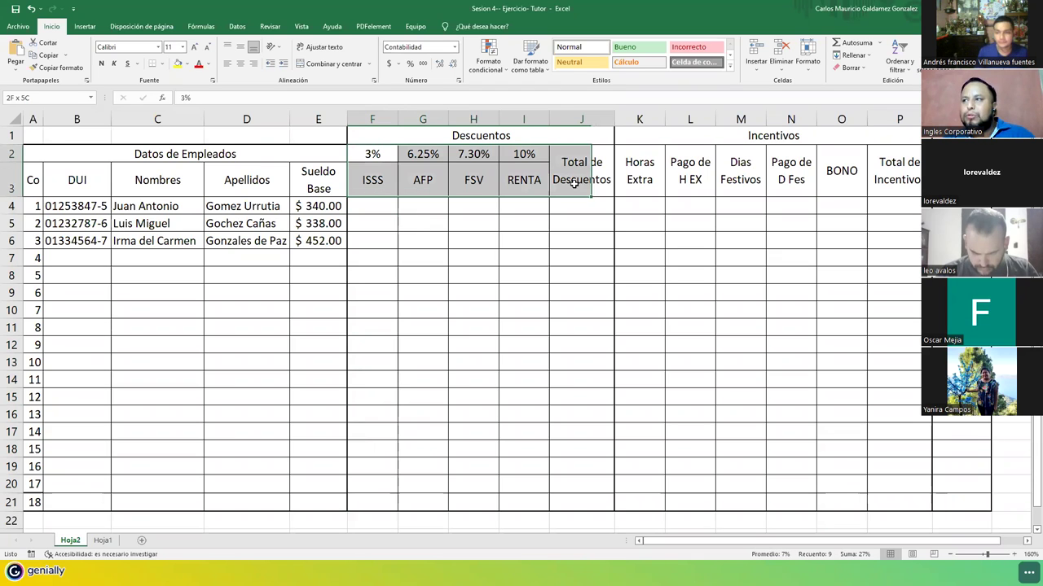
click(369, 181)
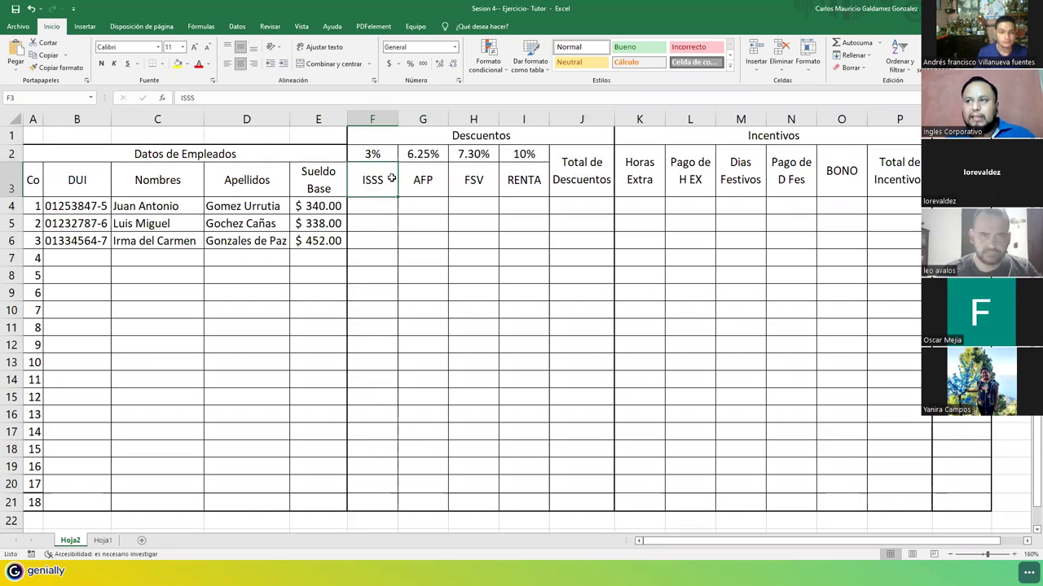
click(527, 191)
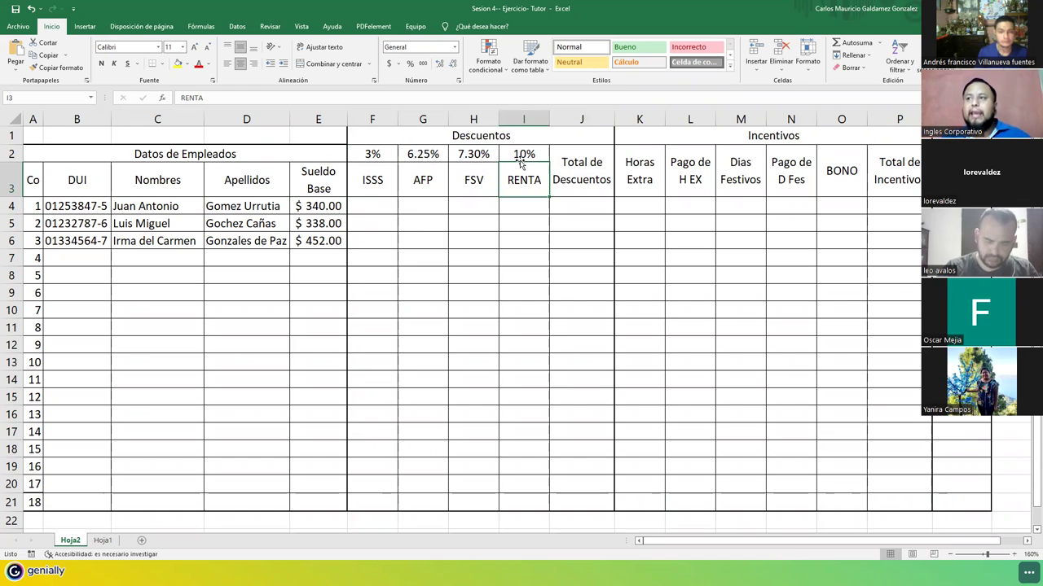
click(379, 208)
drag(379, 208, 522, 249)
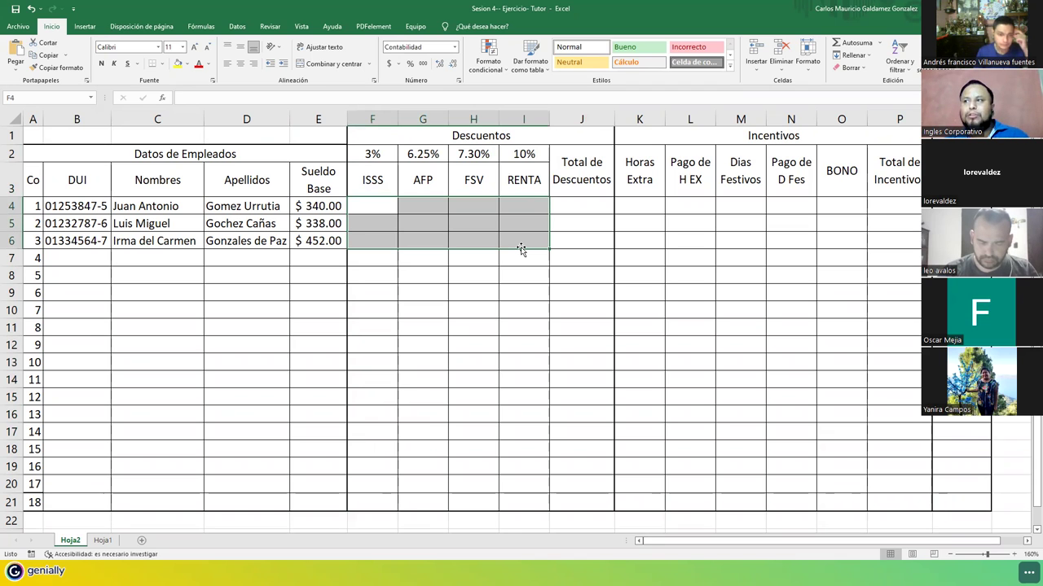
drag(562, 206, 570, 241)
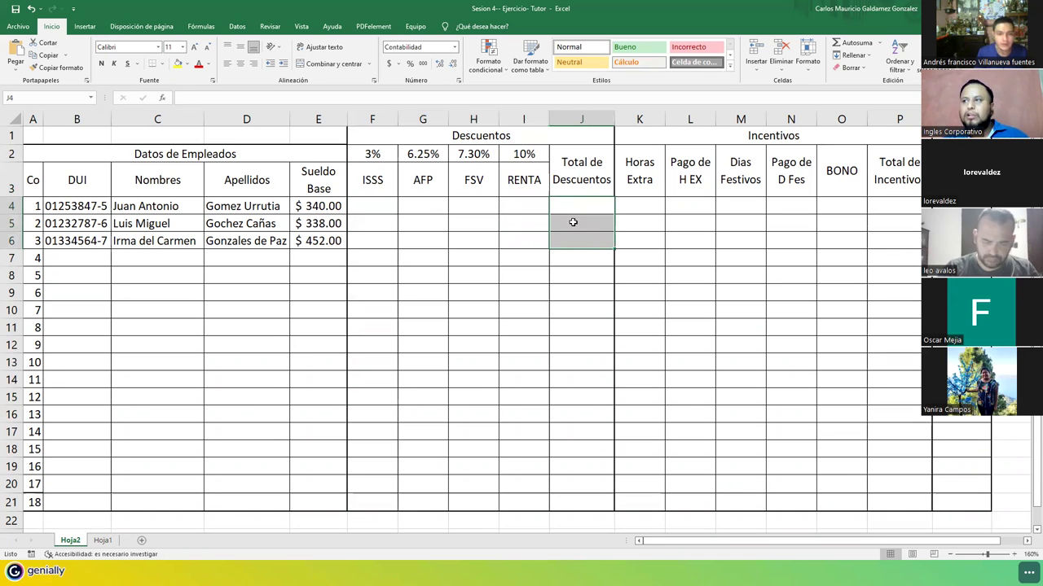
Step: Enter the formula =sumar(F4:I4) in cell J4 under Total de Descuentos
click(568, 205)
text(=)
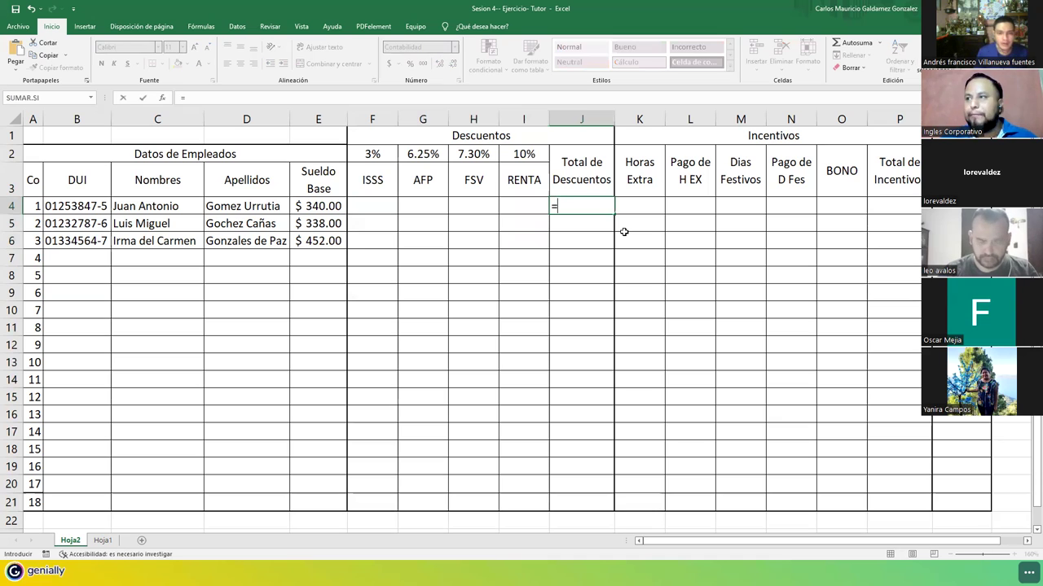
text(()
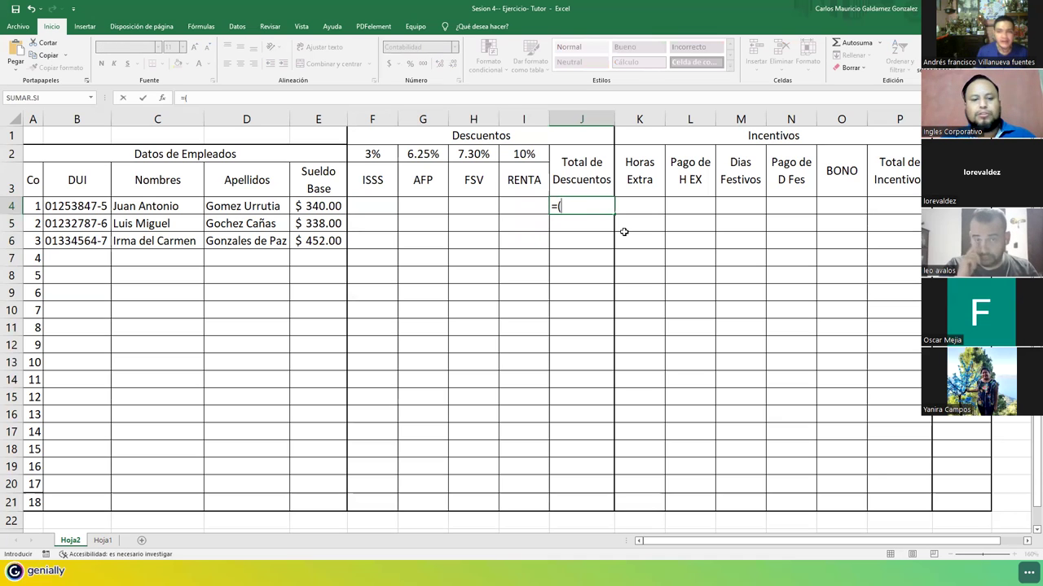
key(BackSpace)
text(sumar/)
key(BackSpace)
text(()
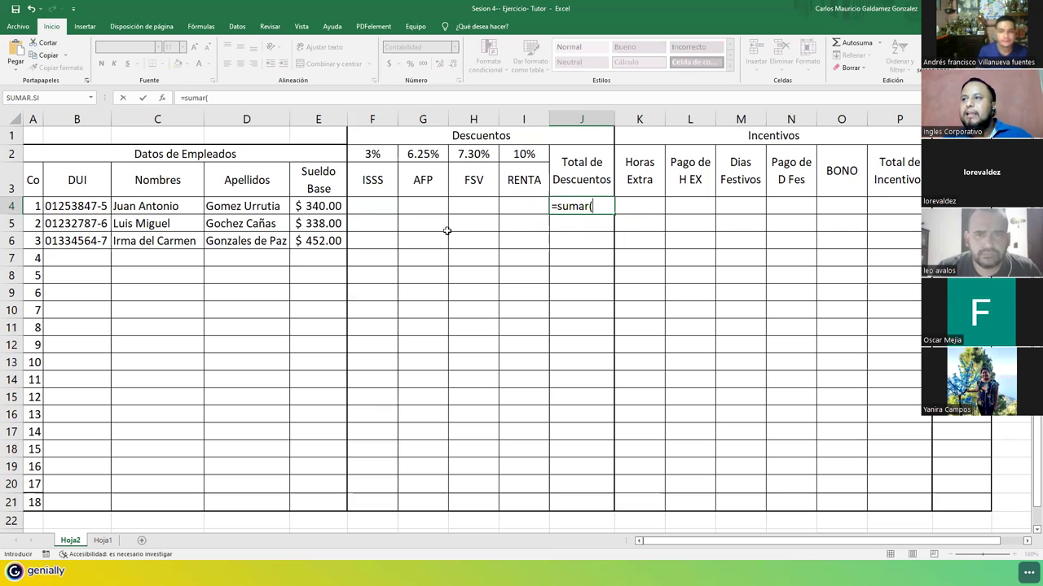
drag(375, 206, 501, 206)
text())
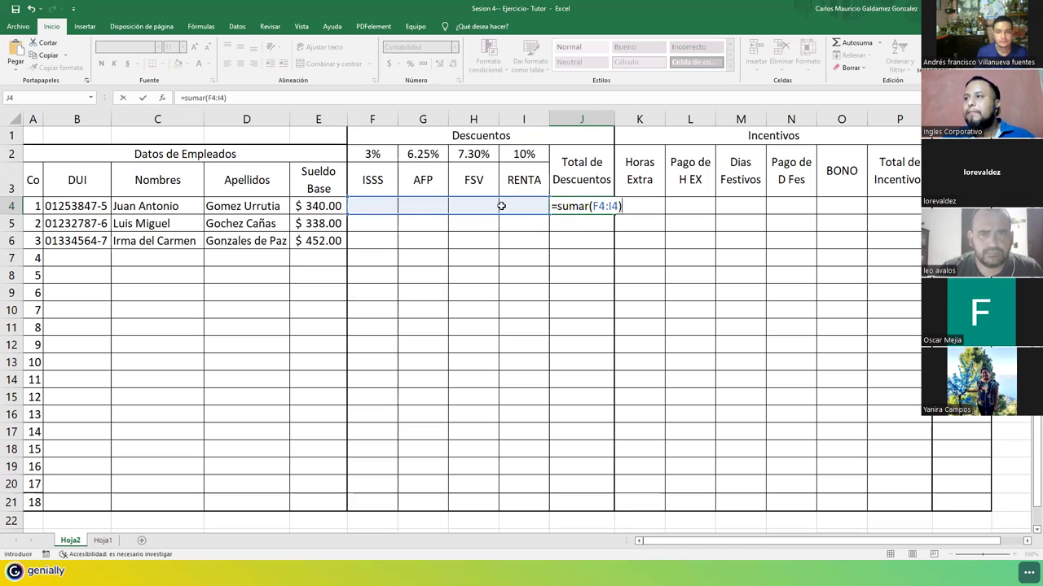
key(Return)
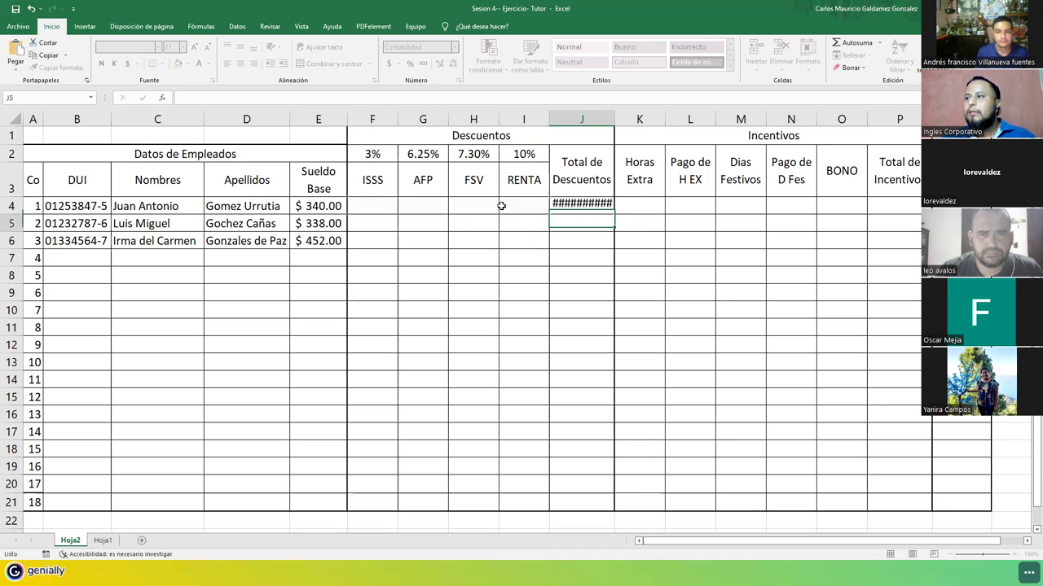
Step: Widen column J and correct the formula in J4 to =SUMA(F4:I4)
key(Up)
drag(614, 118, 665, 119)
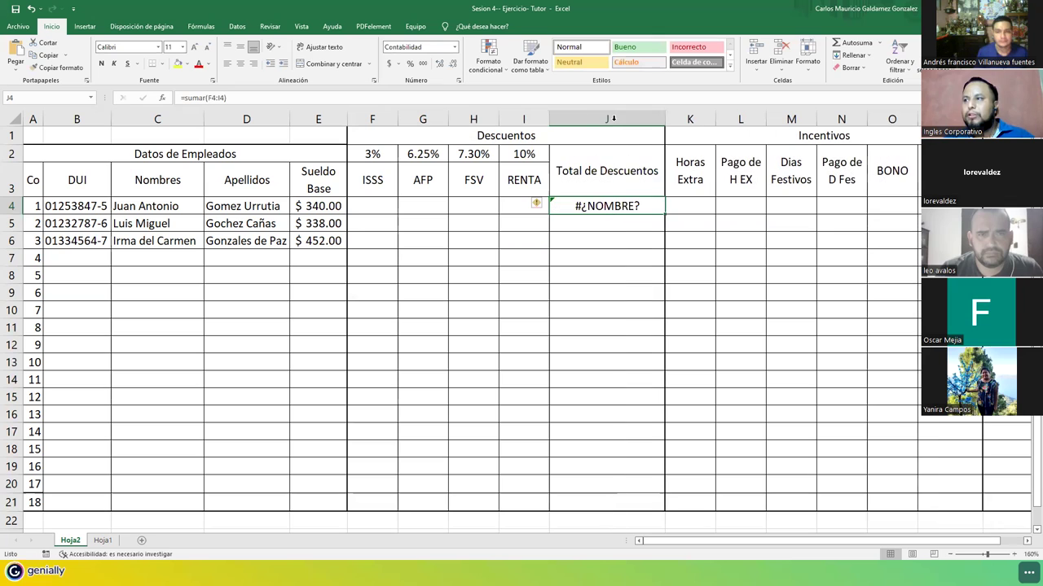
double_click(582, 206)
key(Delete)
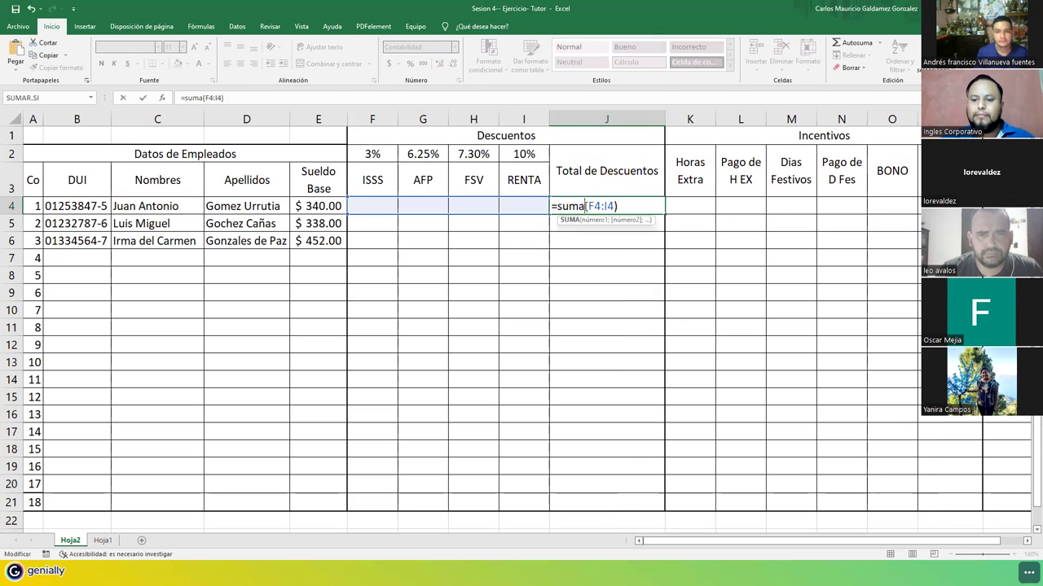
key(Return)
key(Up)
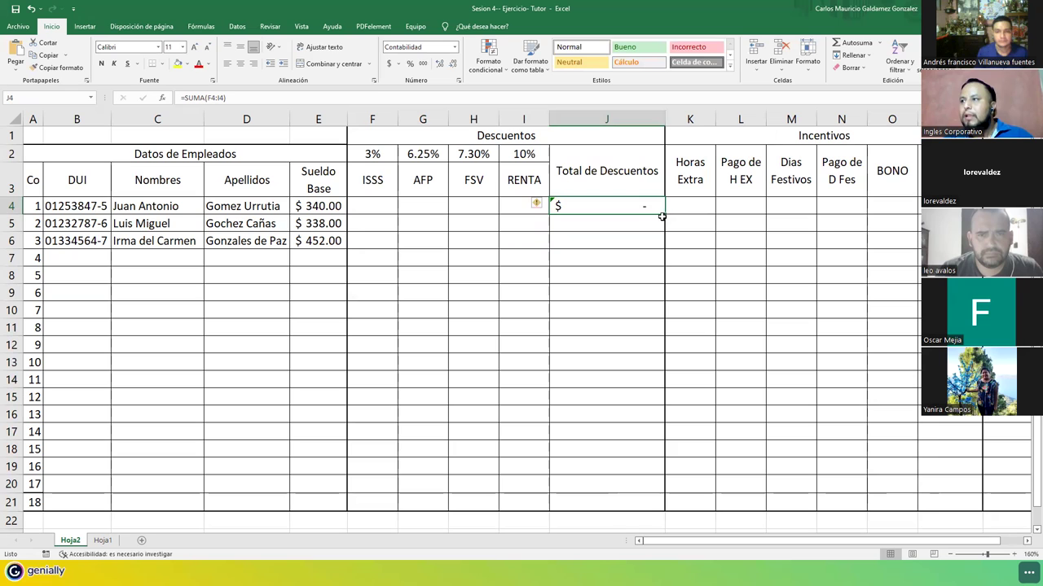
Step: Fill the Total de Descuentos formula from J4 down to J21 and set column J's width to 11
drag(663, 214, 624, 503)
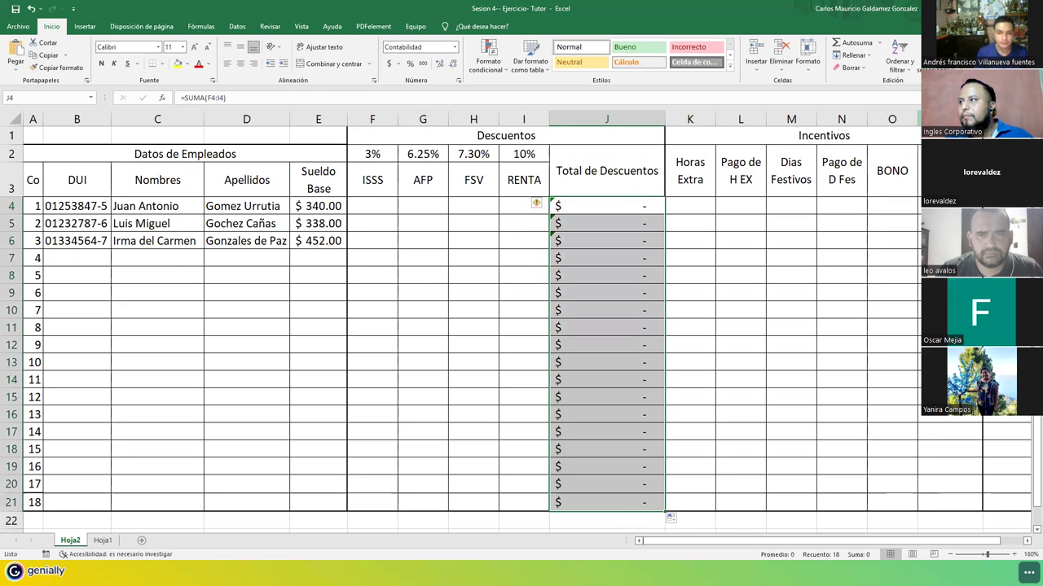
right_click(601, 119)
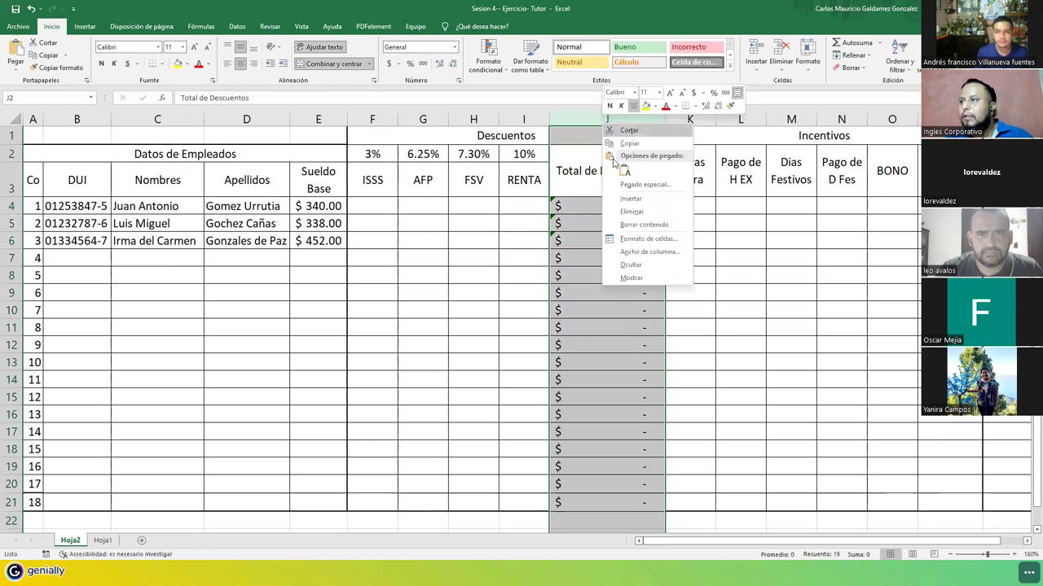
click(633, 250)
text(11)
key(Return)
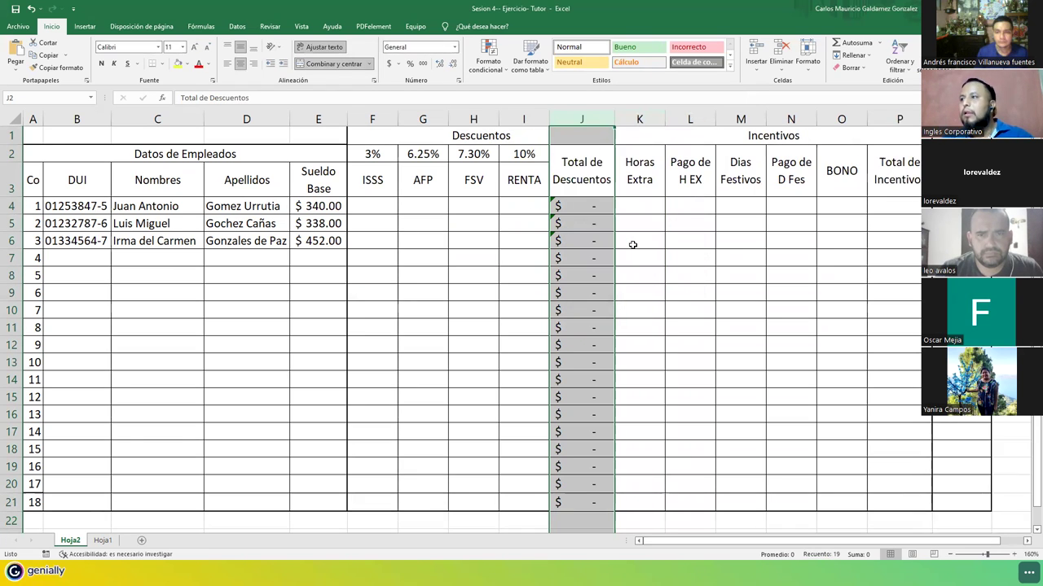
click(738, 258)
Step: Enter =SUMA(L4;N4;O4) in P4 to total the incentive payments and bonus, and fill it down to P21
click(874, 202)
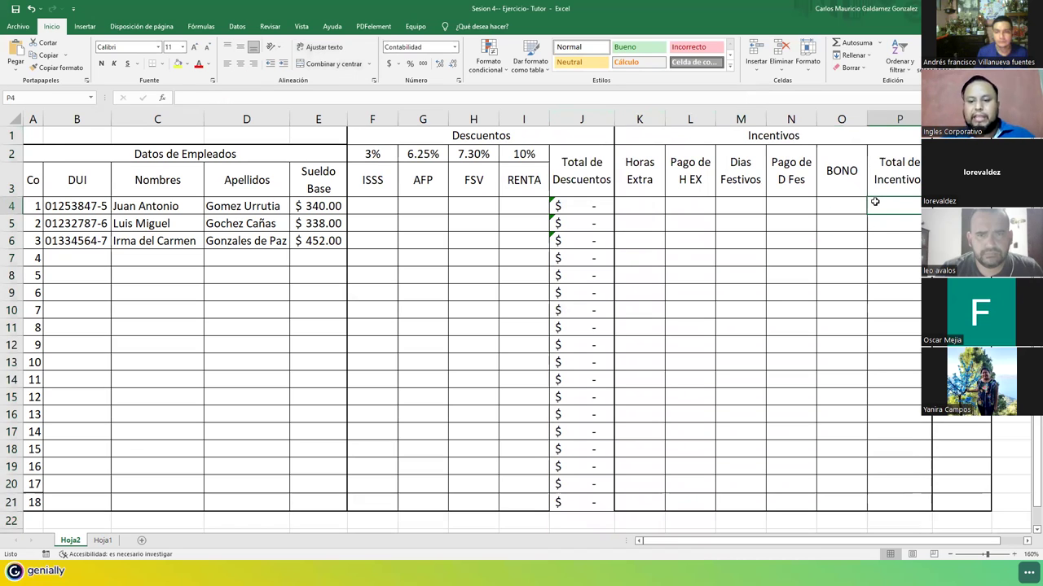
text(=suma()
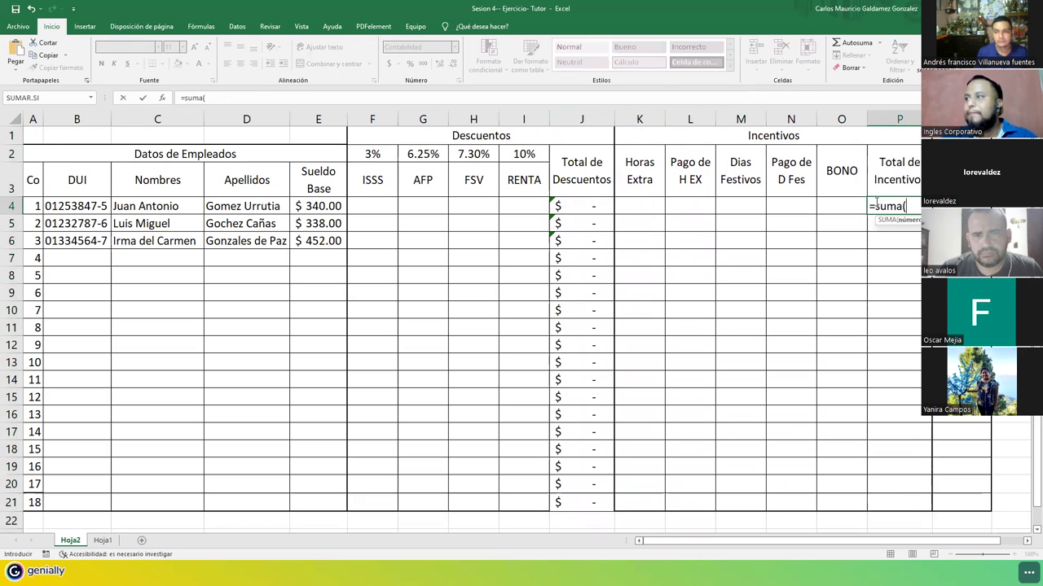
text(;)
click(789, 205)
text(;)
click(839, 206)
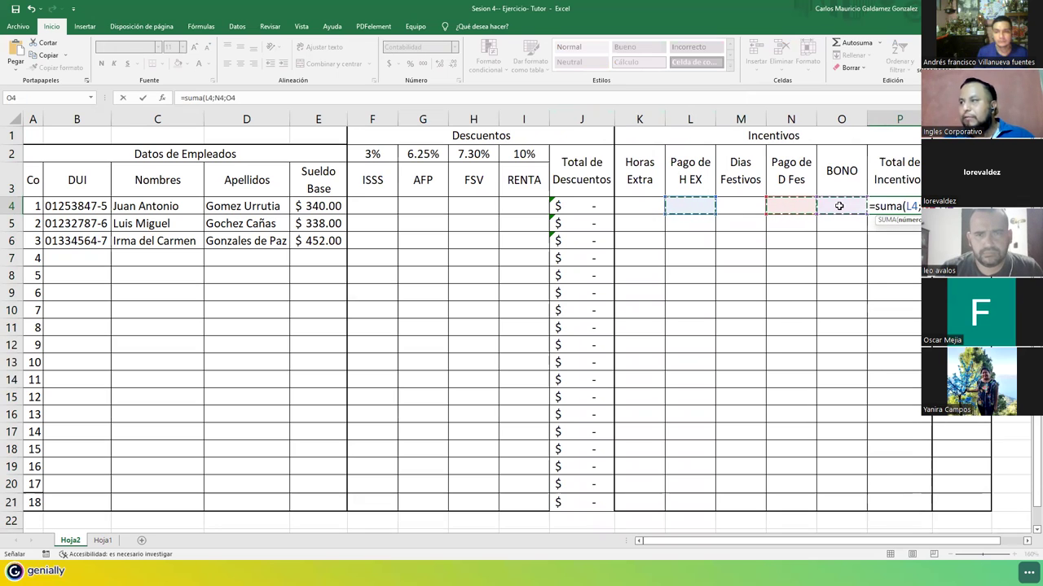
text())
key(Return)
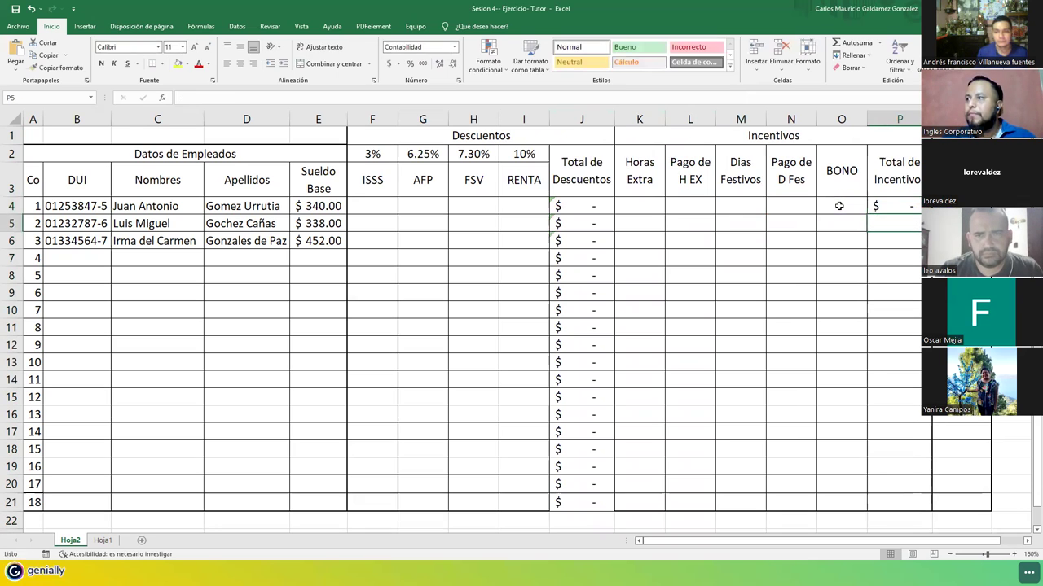
click(888, 200)
drag(930, 214, 907, 503)
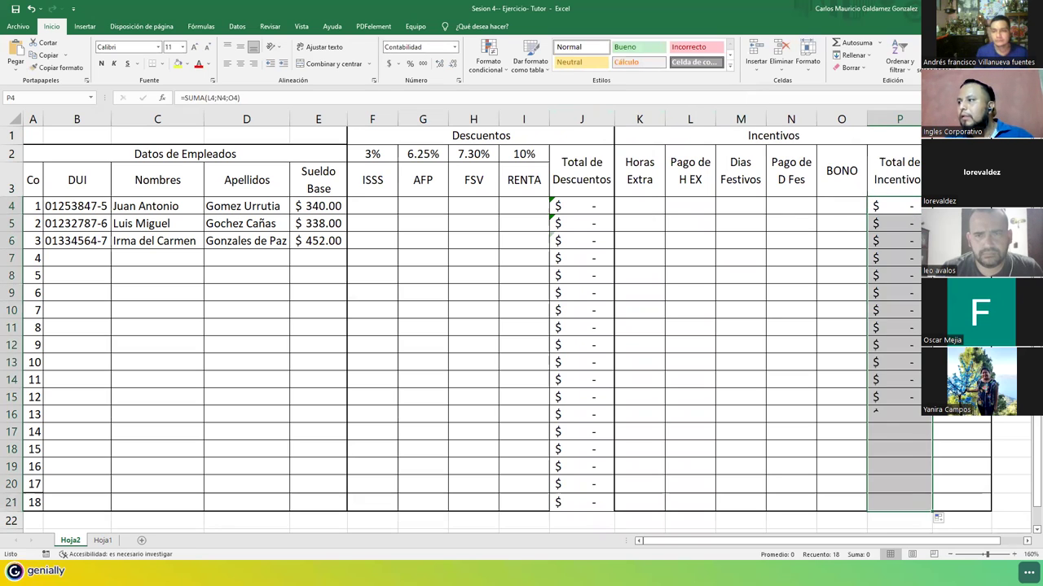
Step: Enter =(E4+P4)-J4 in Q4 to add base salary and incentives minus deductions, and fill it down to Q21
click(962, 206)
text(=)
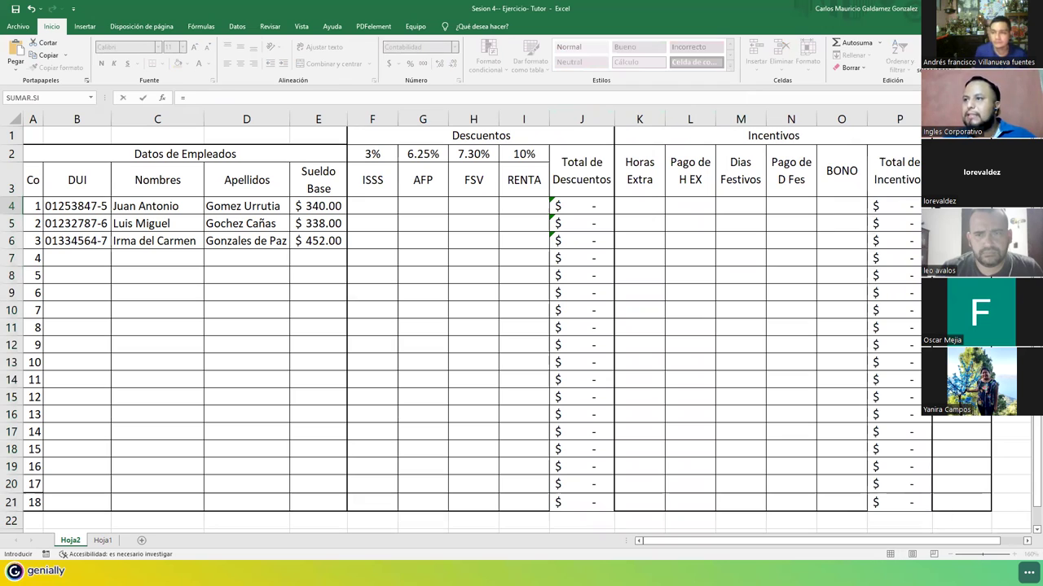
text(()
click(300, 206)
text(+)
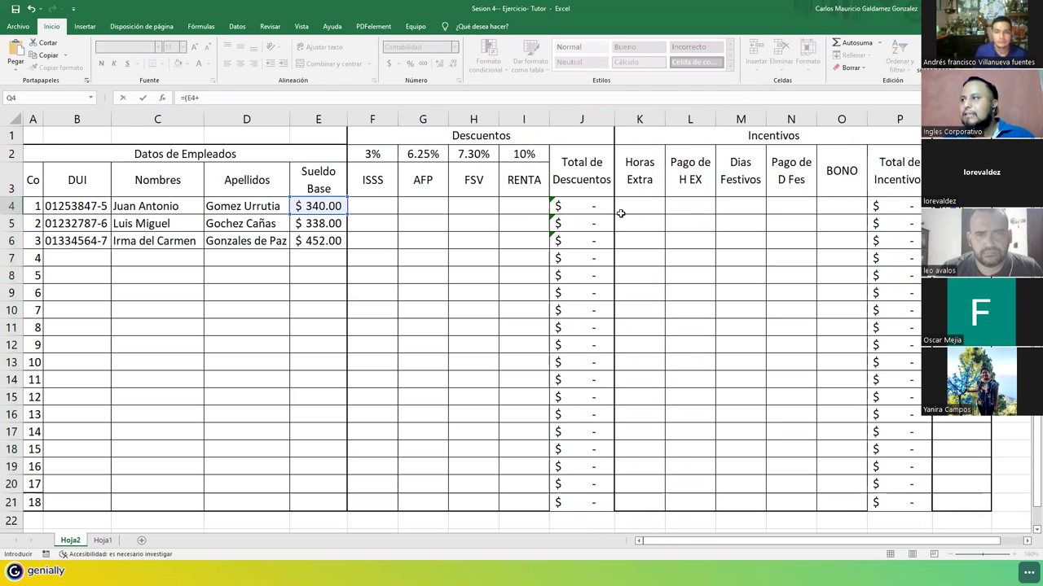
click(880, 206)
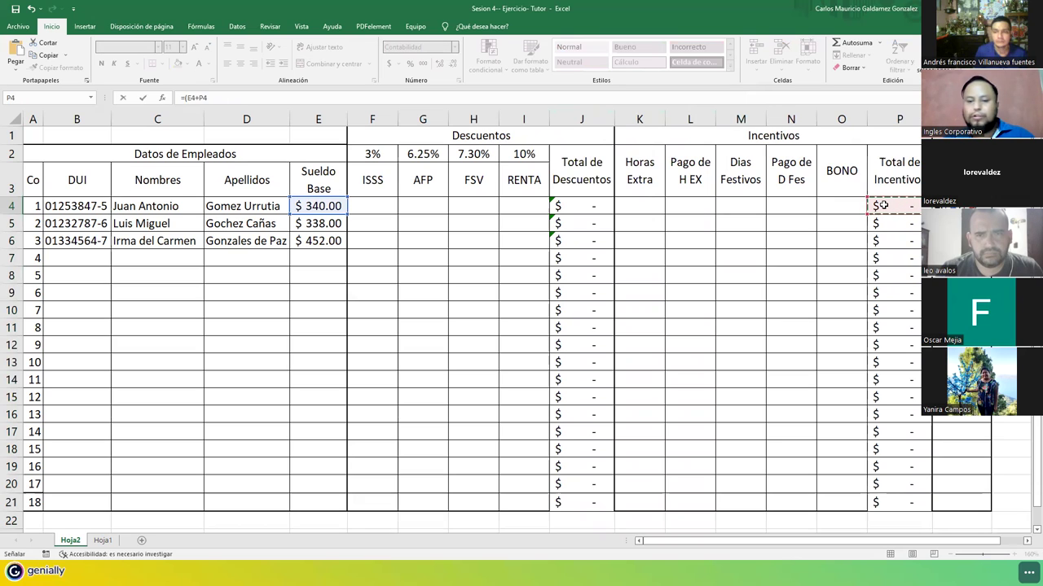
text()-)
click(560, 205)
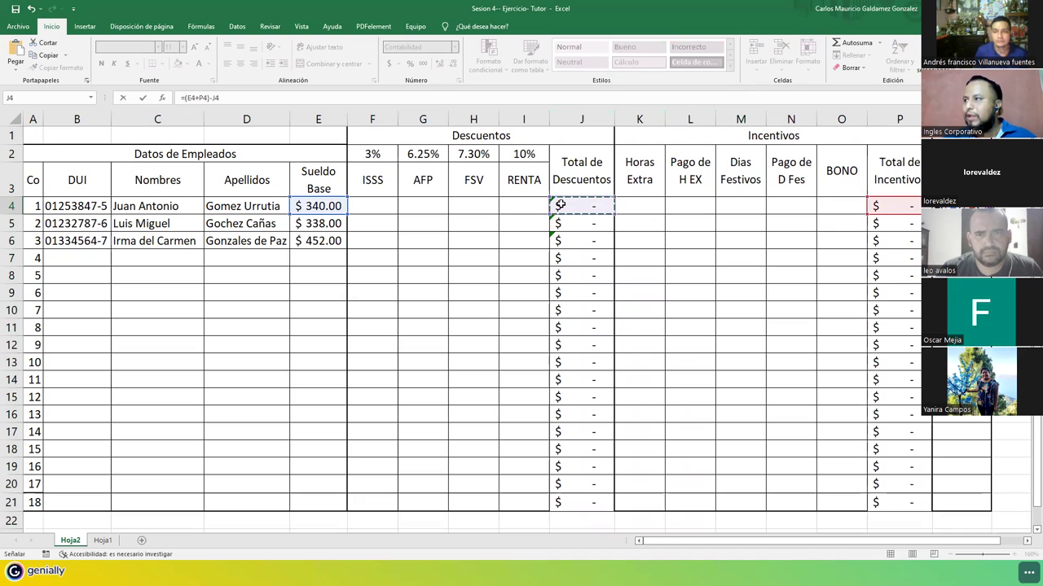
key(Return)
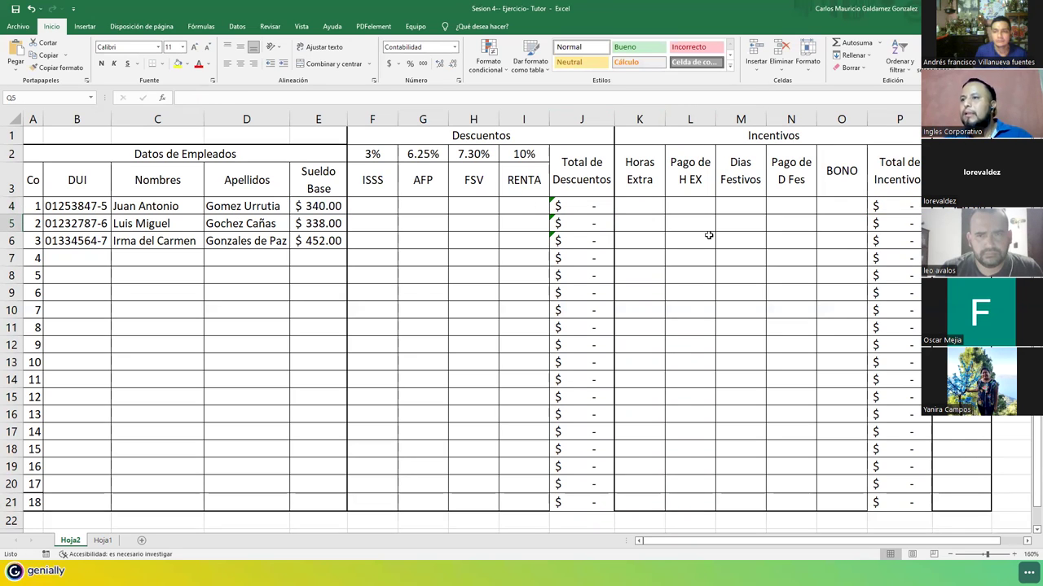
key(Up)
drag(992, 215, 989, 507)
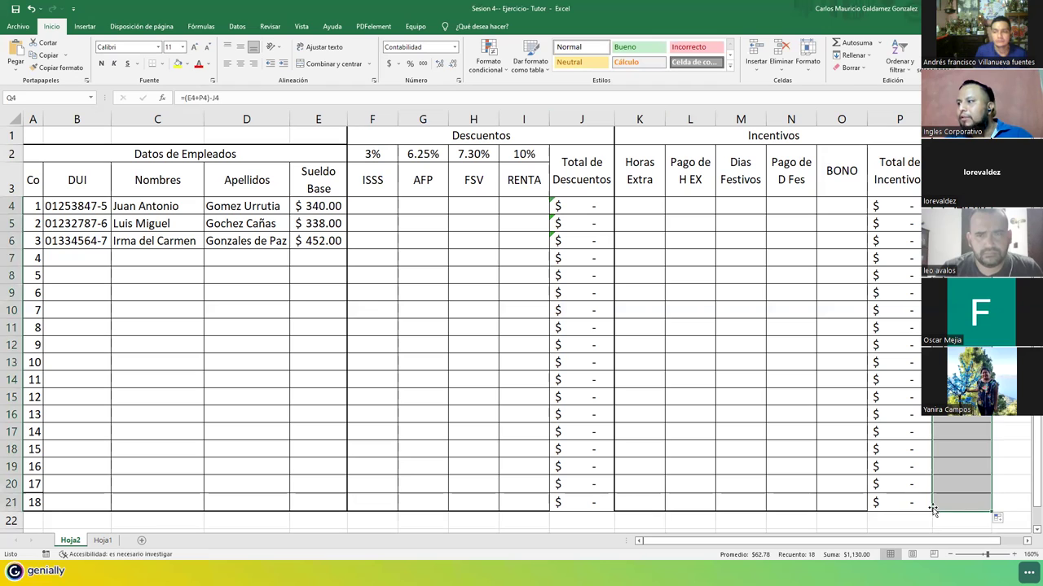
click(654, 391)
Step: Examine the Total de Descuentos formula in J4 and the total incentives formula in P4, discarding any edits
click(384, 206)
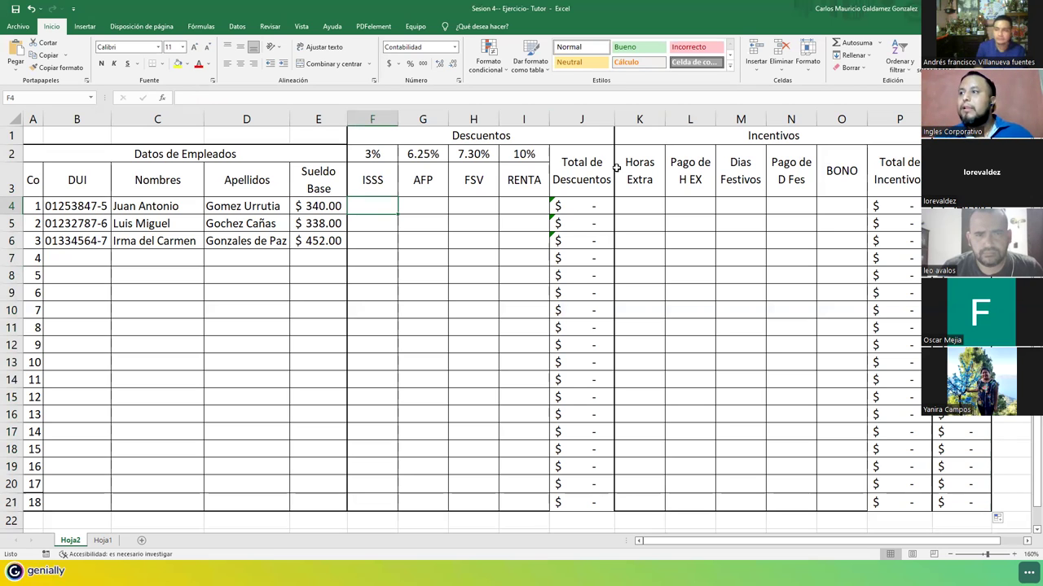
click(582, 213)
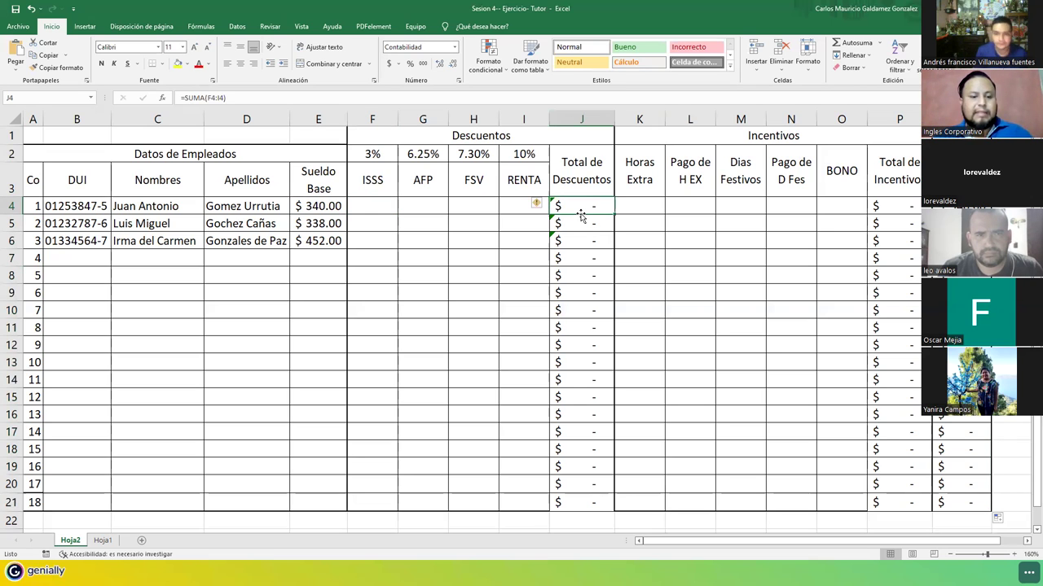
double_click(582, 213)
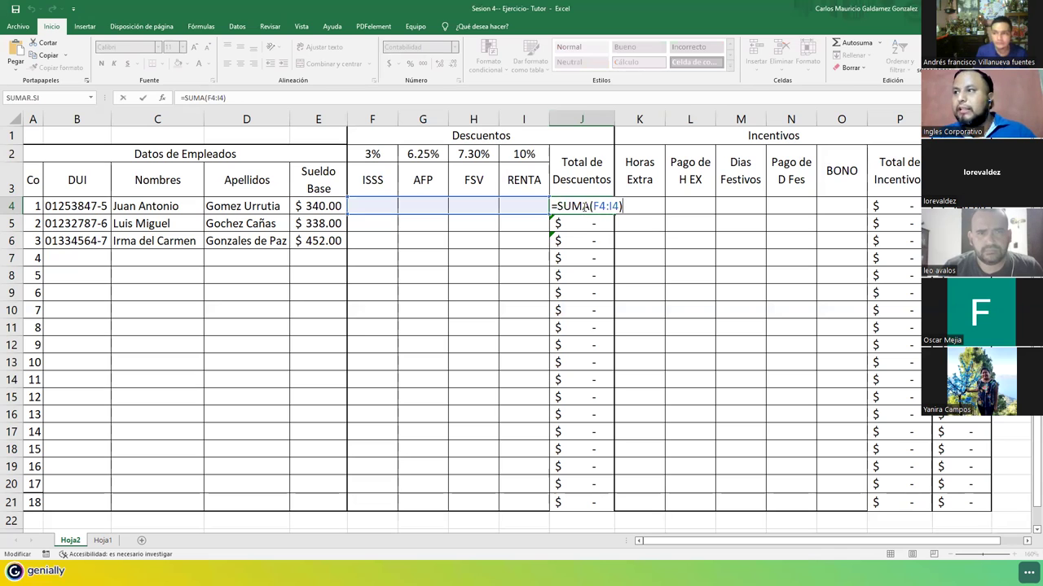
drag(621, 208, 552, 206)
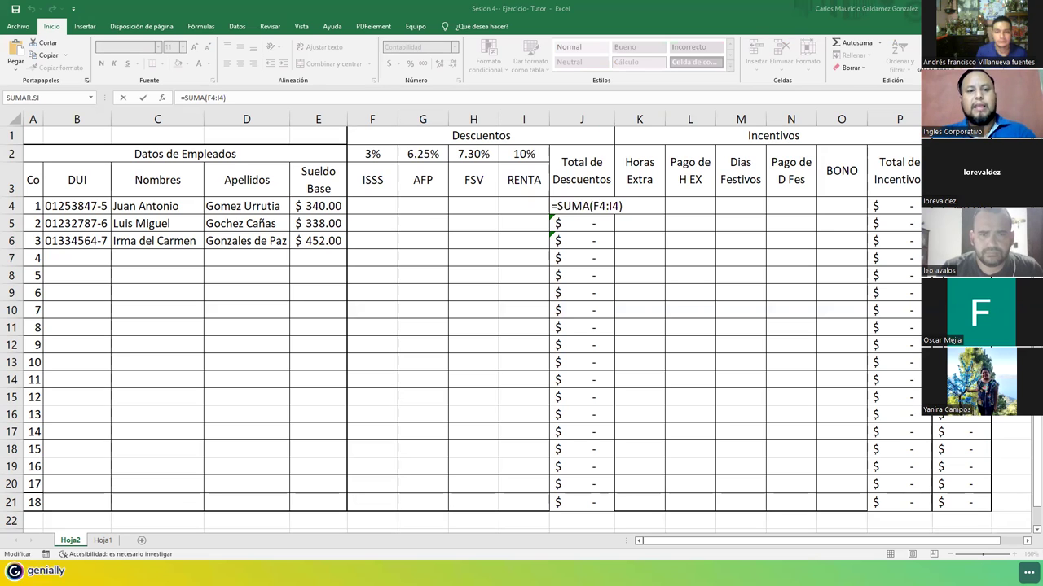
key(shift+Home)
text(=)
click(895, 206)
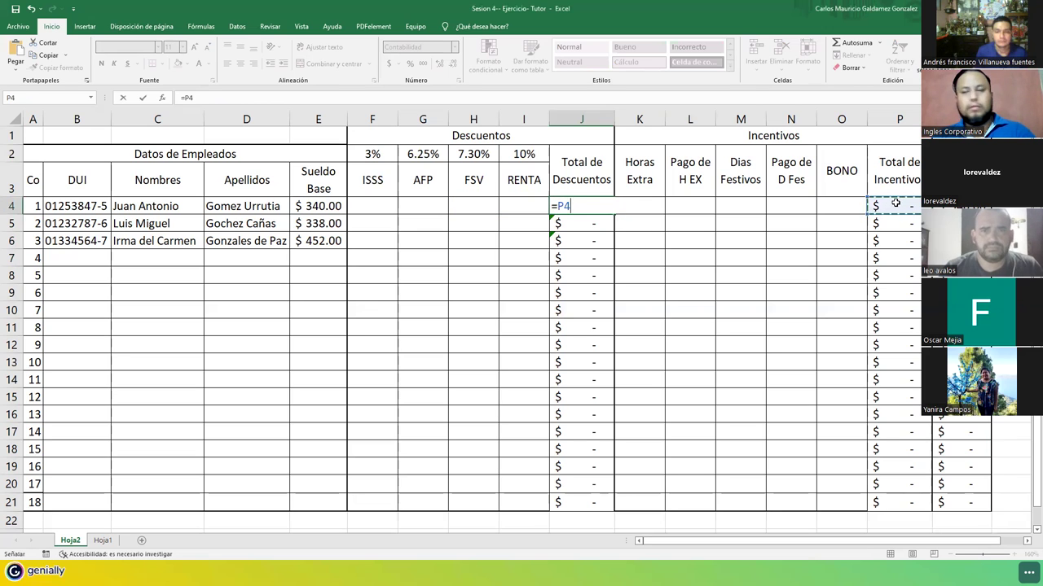
key(Escape)
click(895, 205)
double_click(896, 205)
click(897, 205)
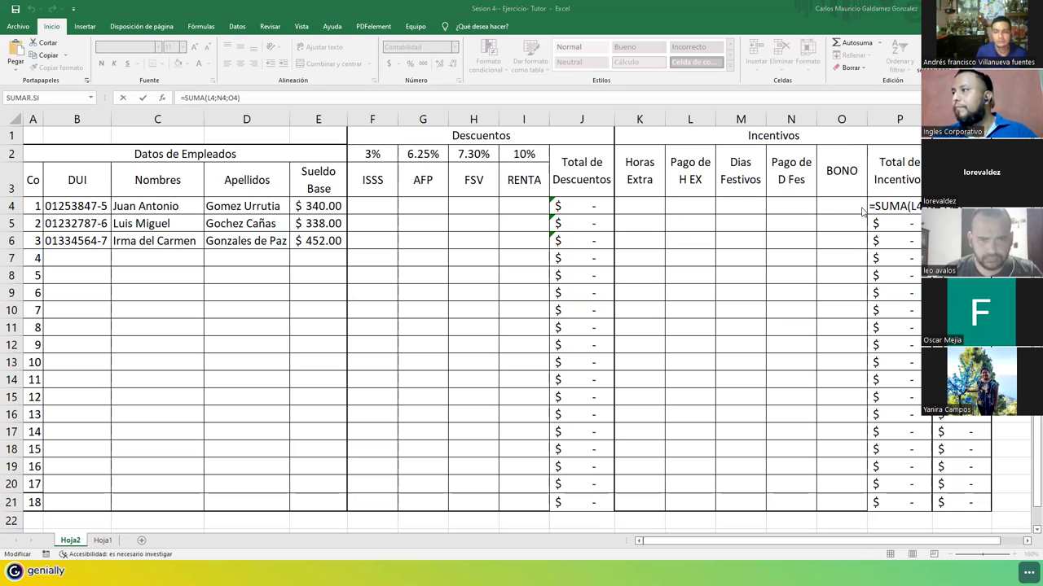
key(Escape)
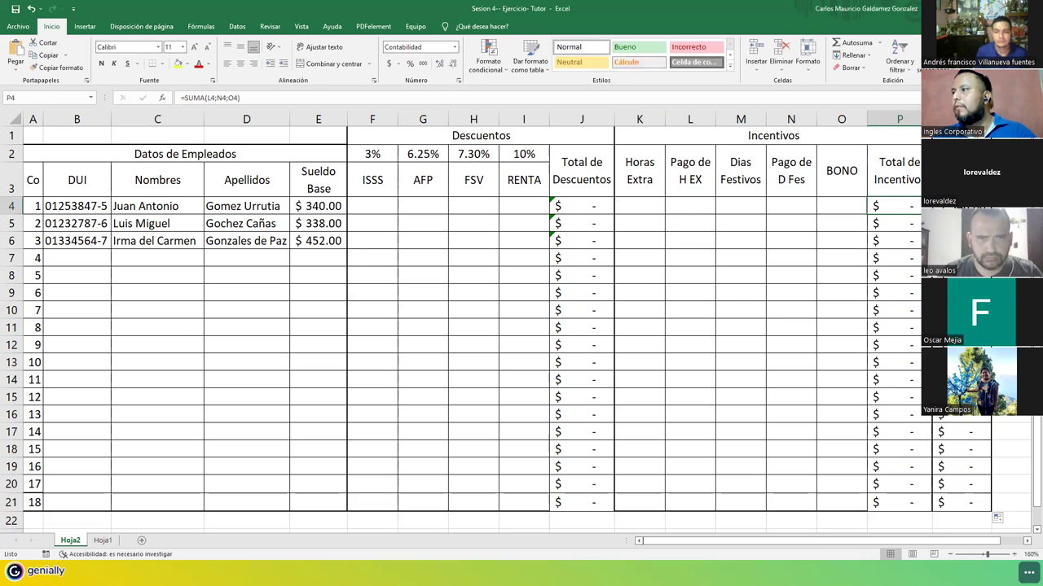
key(Right)
key(F2)
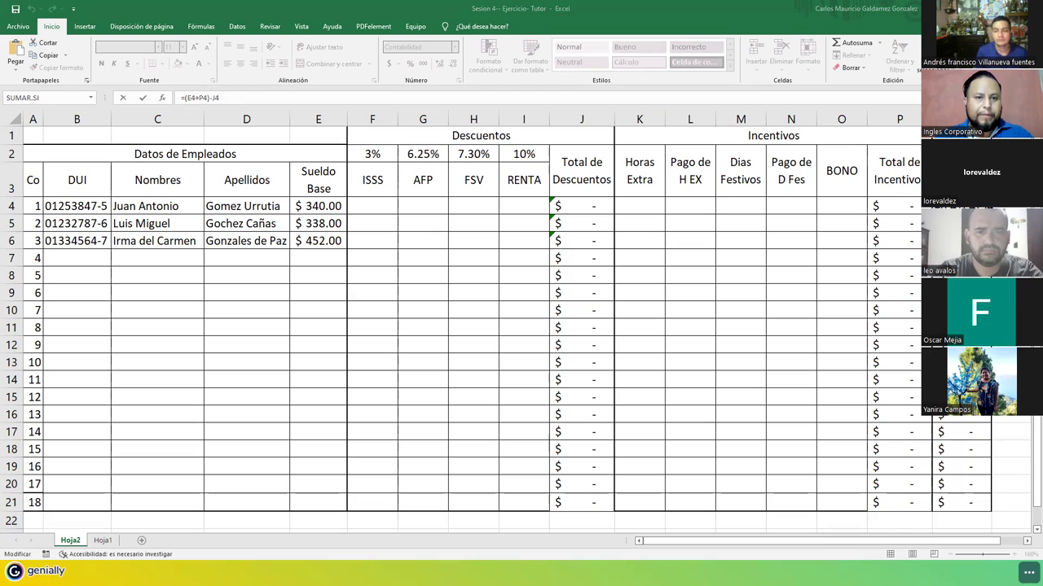
key(BackSpace)
key(BackSpace)
key(BackSpace)
key(BackSpace)
key(BackSpace)
key(BackSpace)
key(BackSpace)
key(BackSpace)
key(BackSpace)
key(BackSpace)
key(BackSpace)
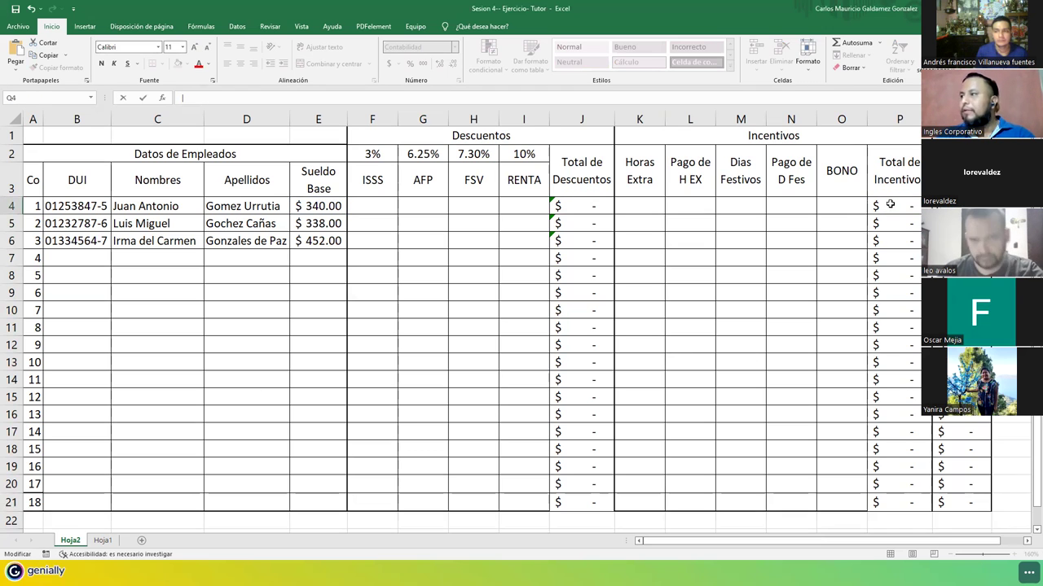
key(Escape)
Step: Enter =E4*$F$2 in F4 to calculate the first employee's ISSS deduction from the base salary
drag(359, 207, 520, 236)
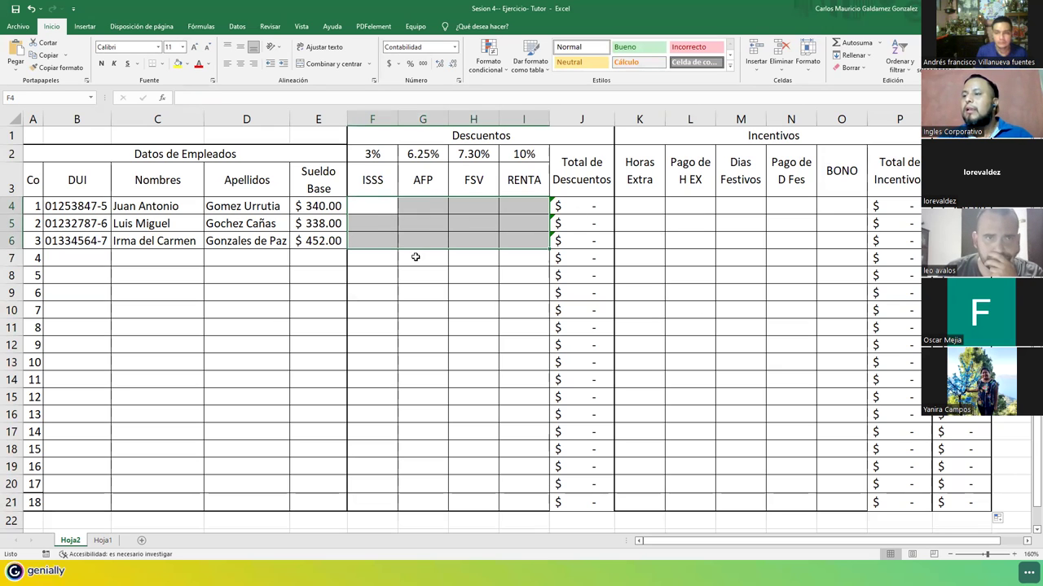
click(374, 207)
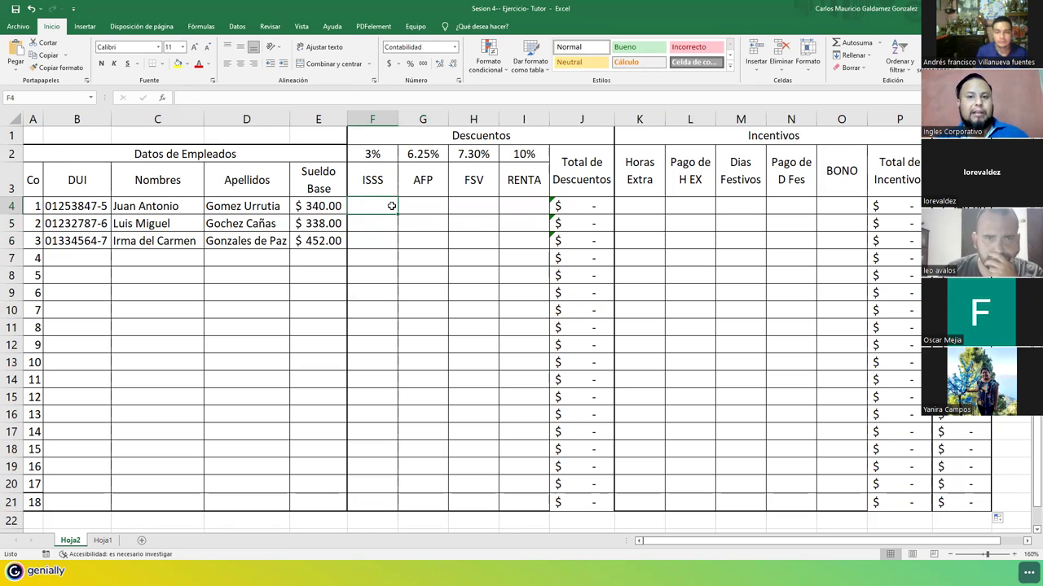
click(332, 206)
click(367, 206)
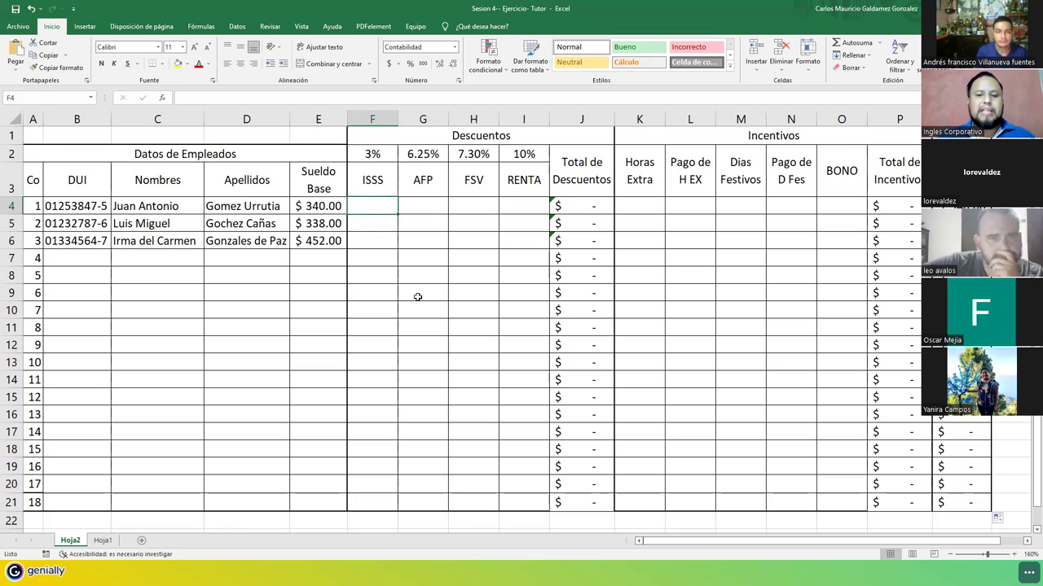
text(=)
key(Left)
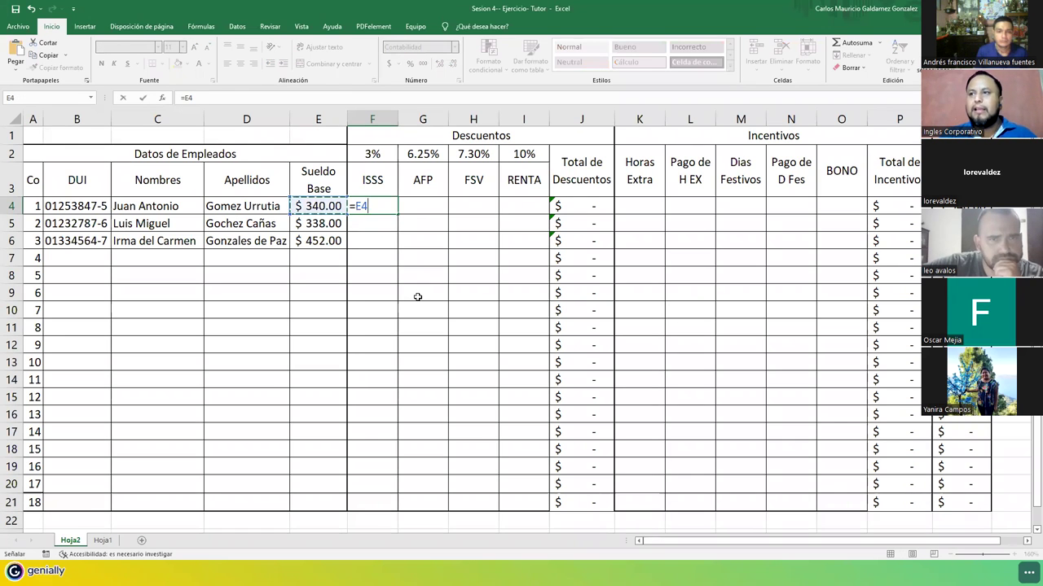
text(*)
key(Up)
key(Up)
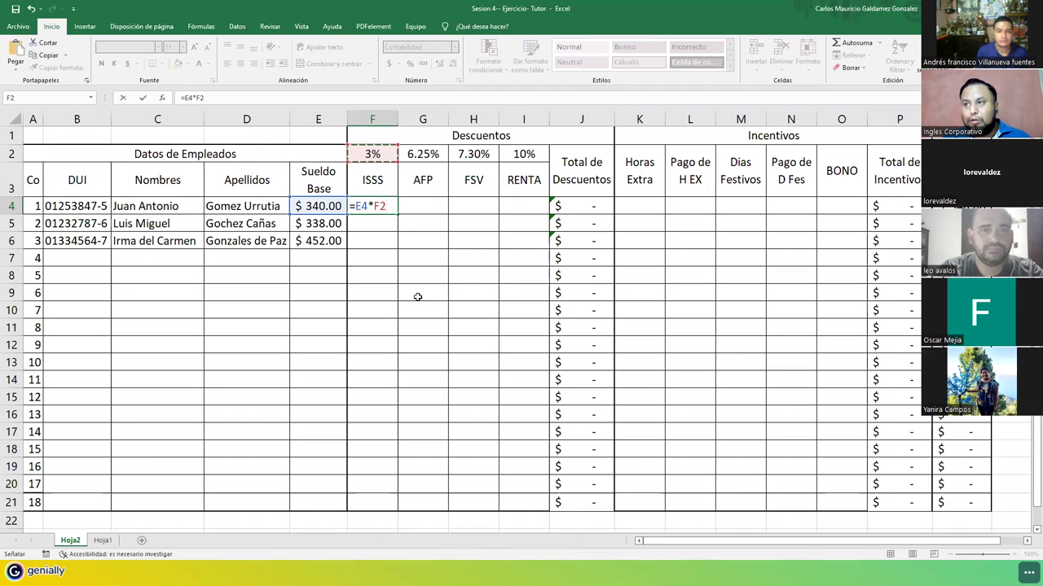
key(F4)
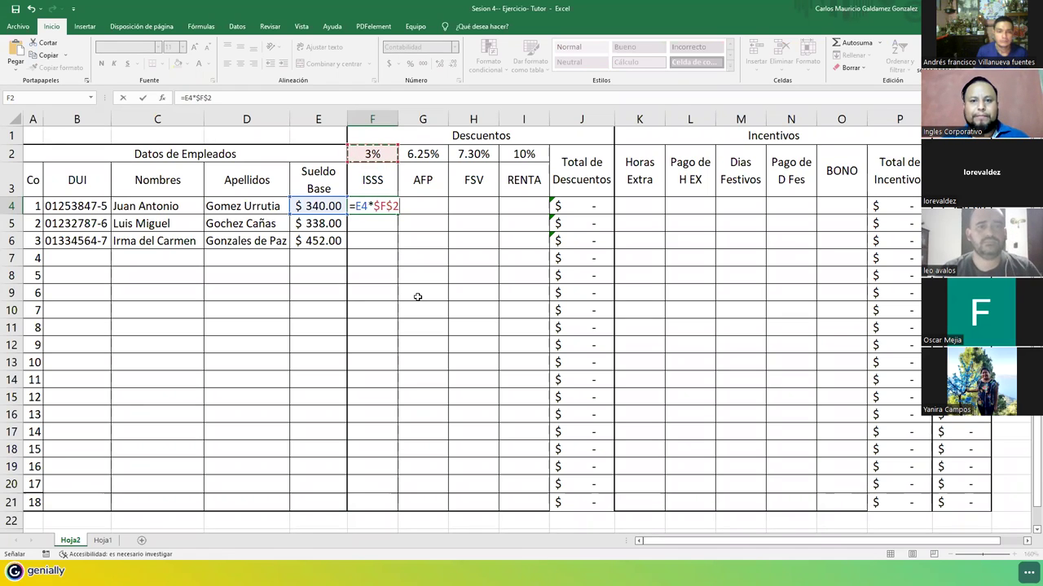
key(Return)
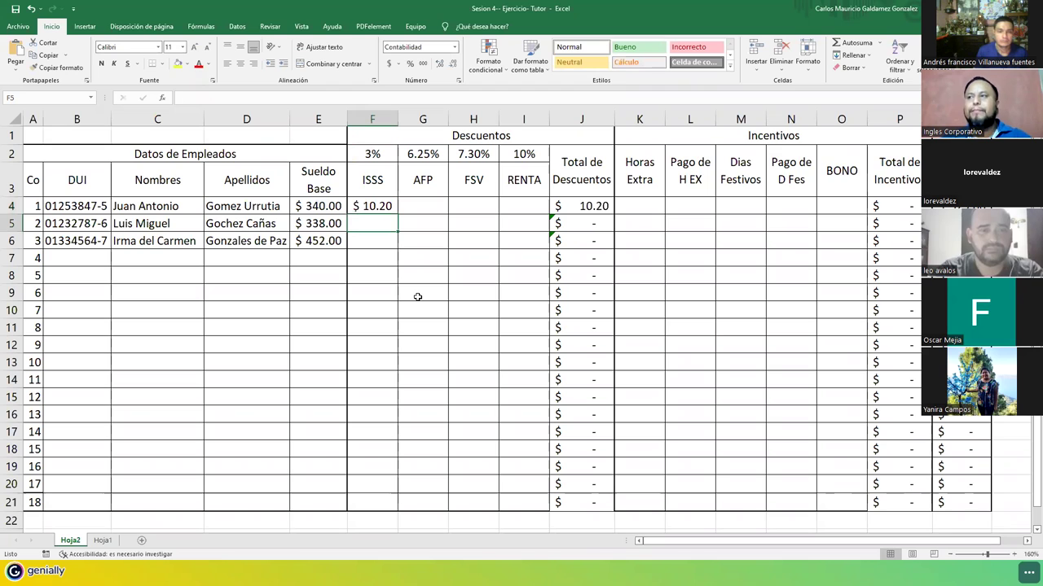
click(360, 208)
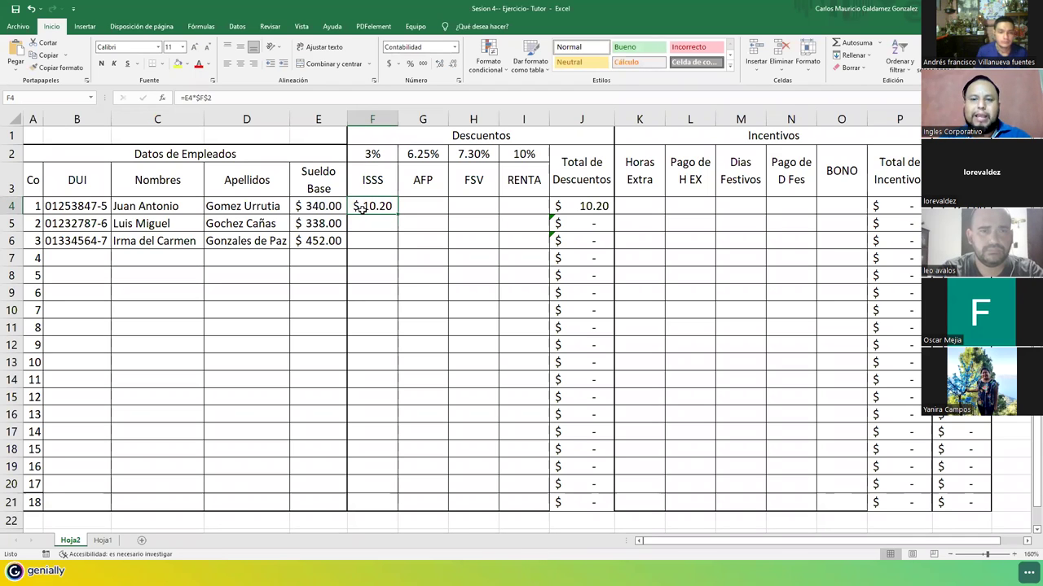
click(312, 207)
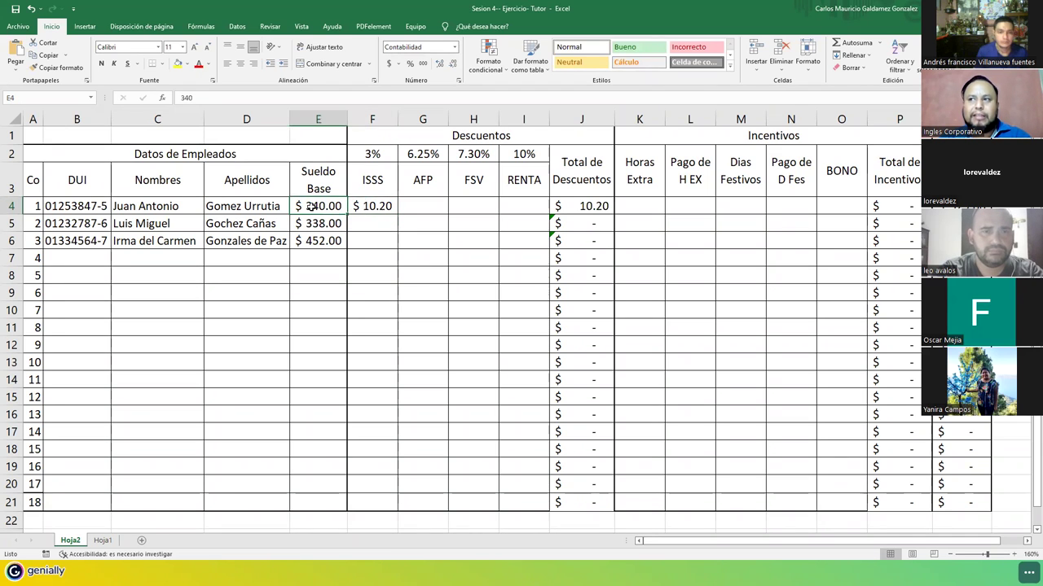
click(372, 180)
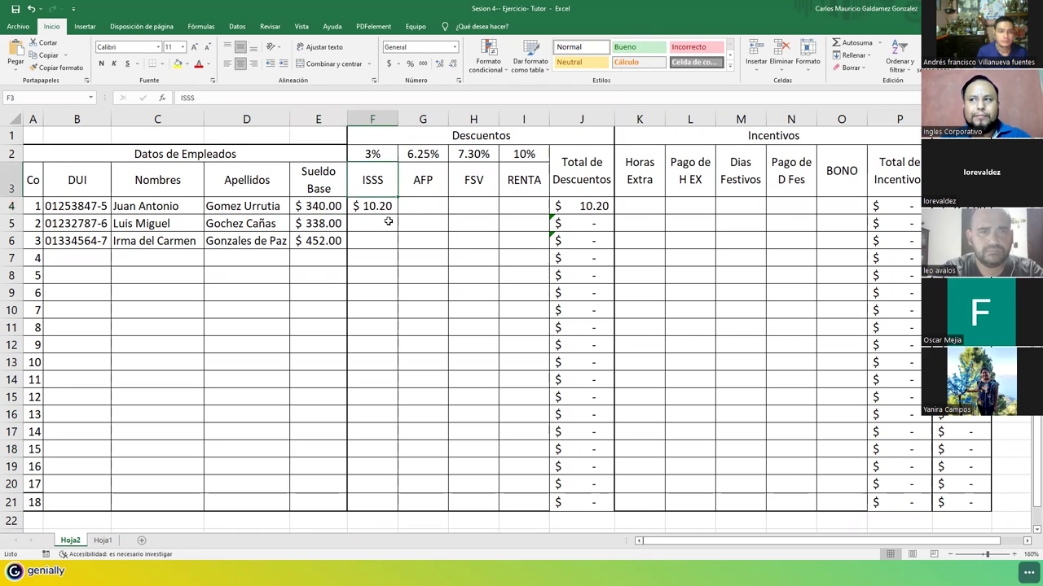
Step: Enter =E4*$G$2 in G4 to calculate the first employee's AFP deduction
click(422, 204)
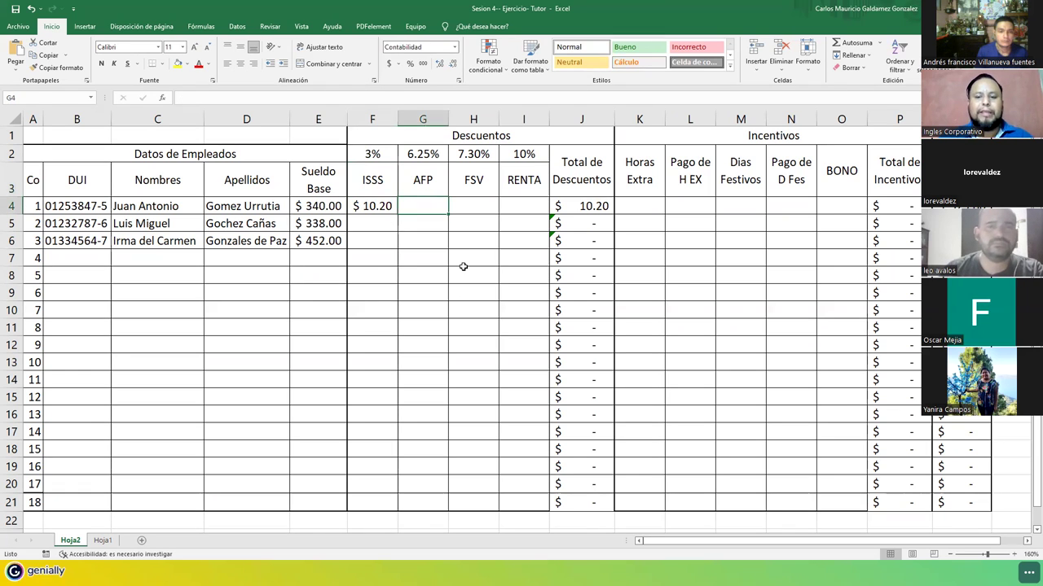
text(=)
key(Left)
key(Left)
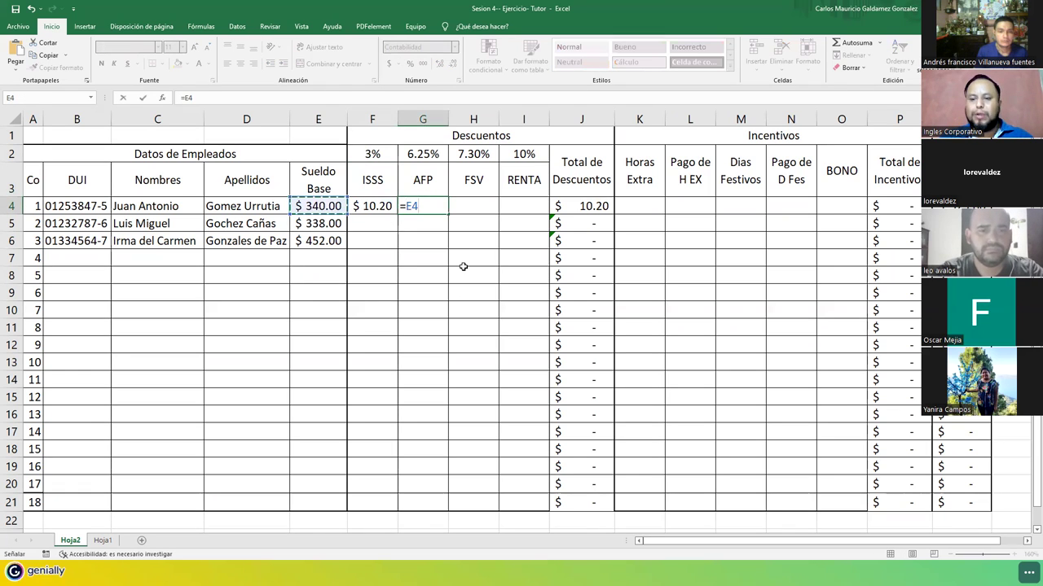
text(*)
key(Up)
key(Up)
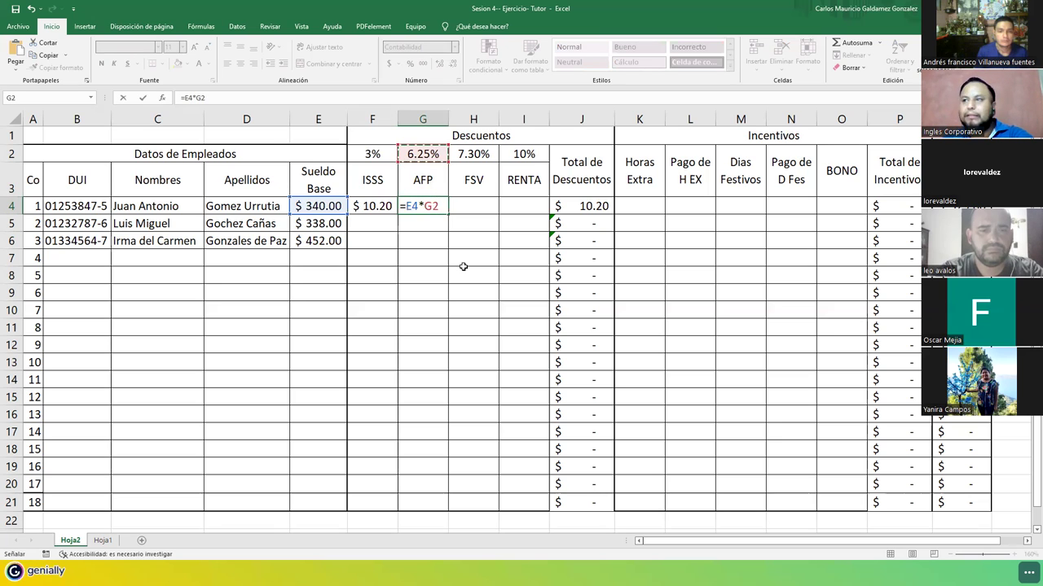
key(F4)
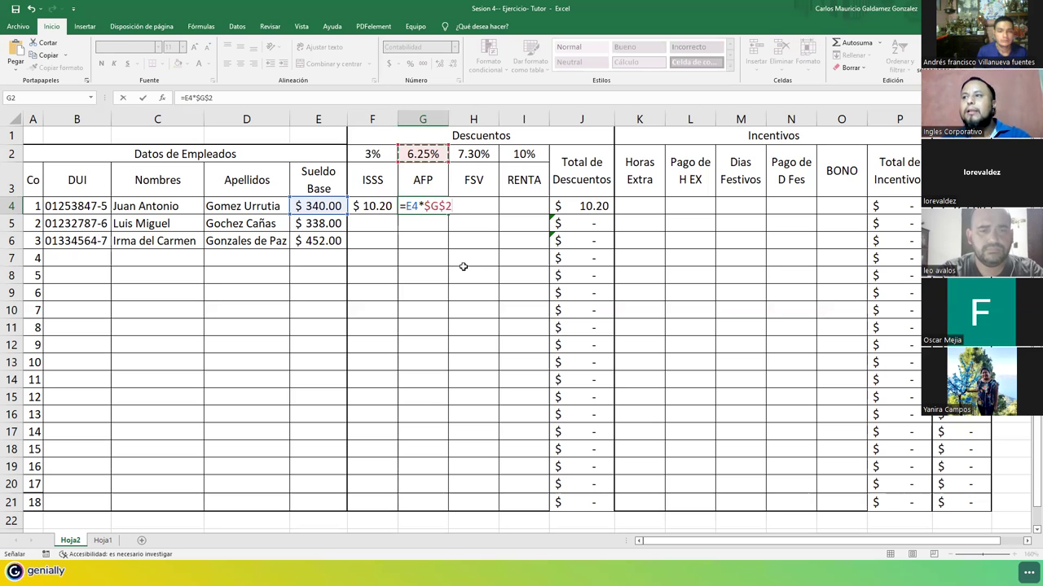
key(ctrl+Return)
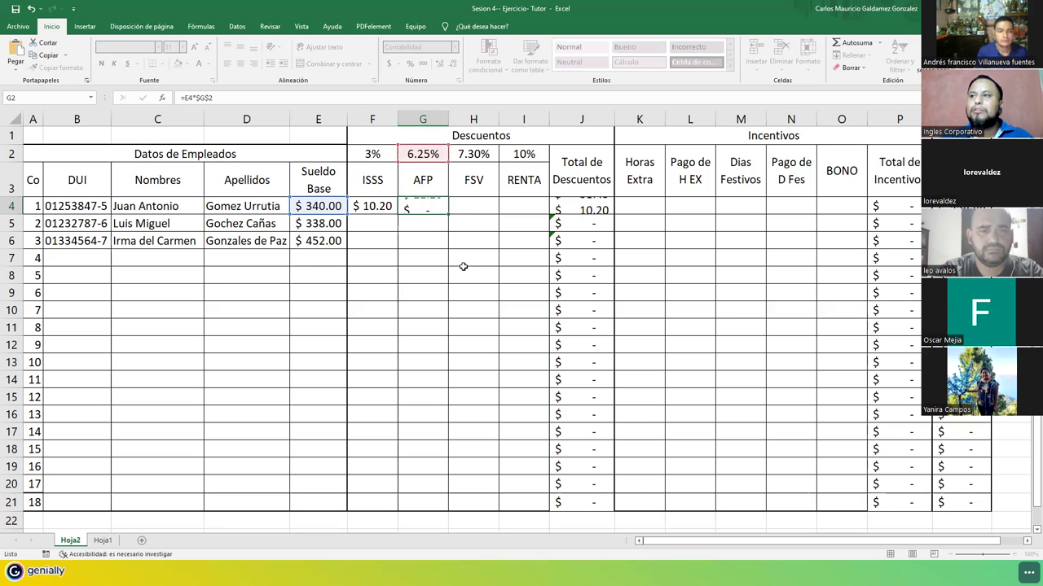
Step: Enter =E4*$H$2 in H4 to calculate the first employee's FSV deduction
click(480, 209)
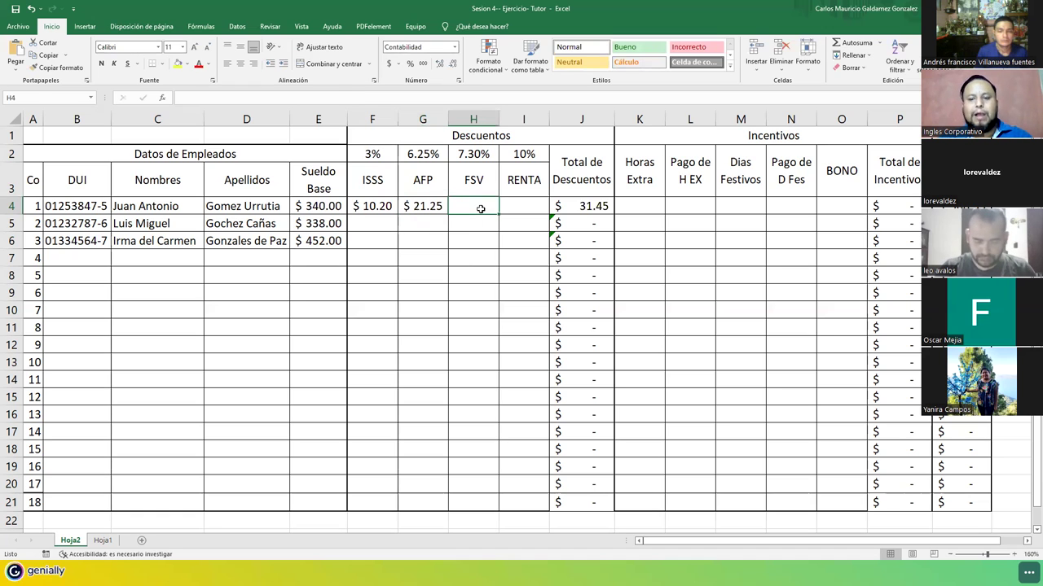
text(=)
key(Left)
key(Left)
key(Left)
text(*)
key(Up)
key(Up)
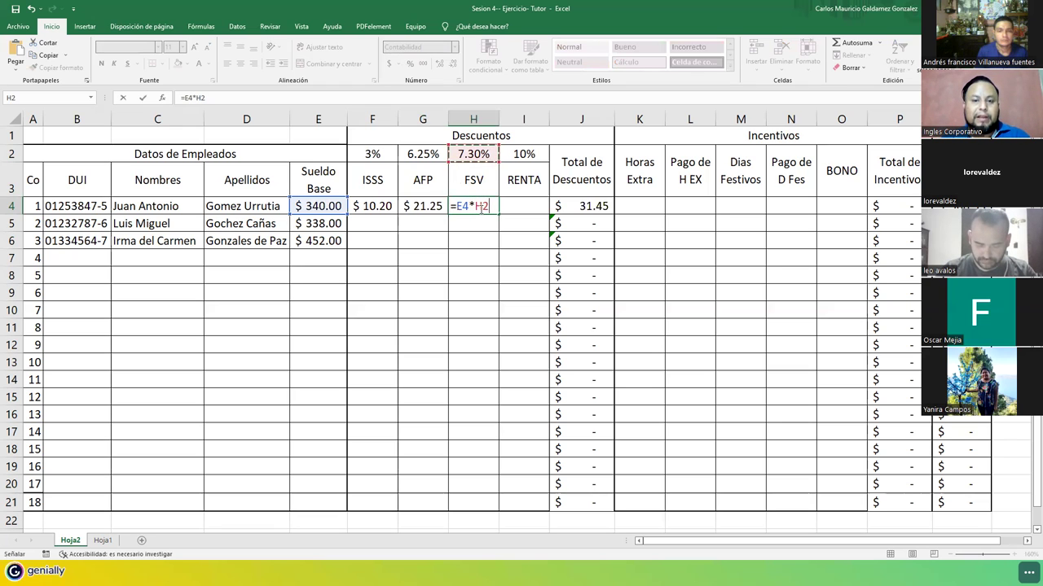
key(F4)
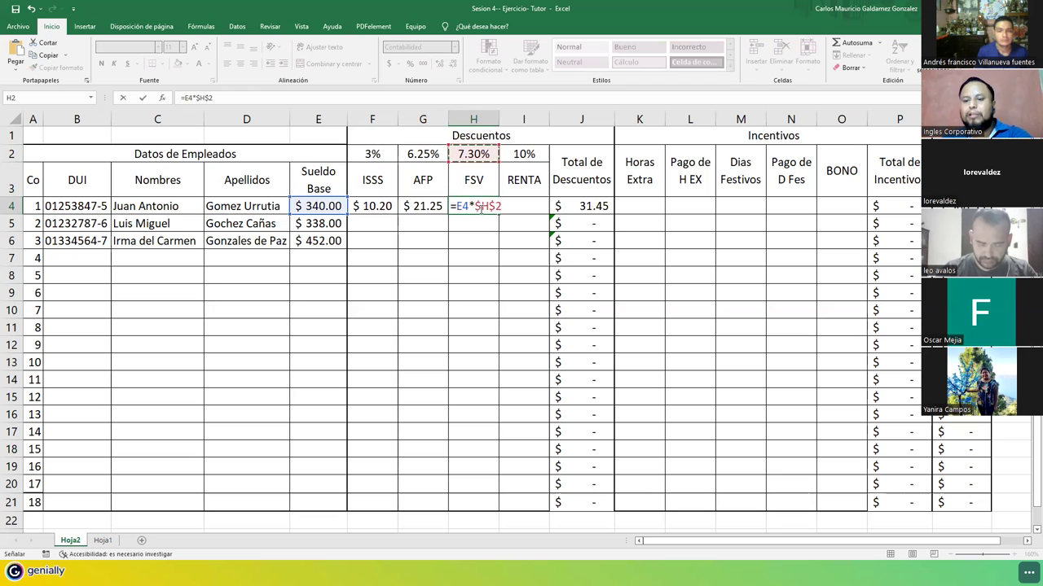
key(Return)
click(481, 207)
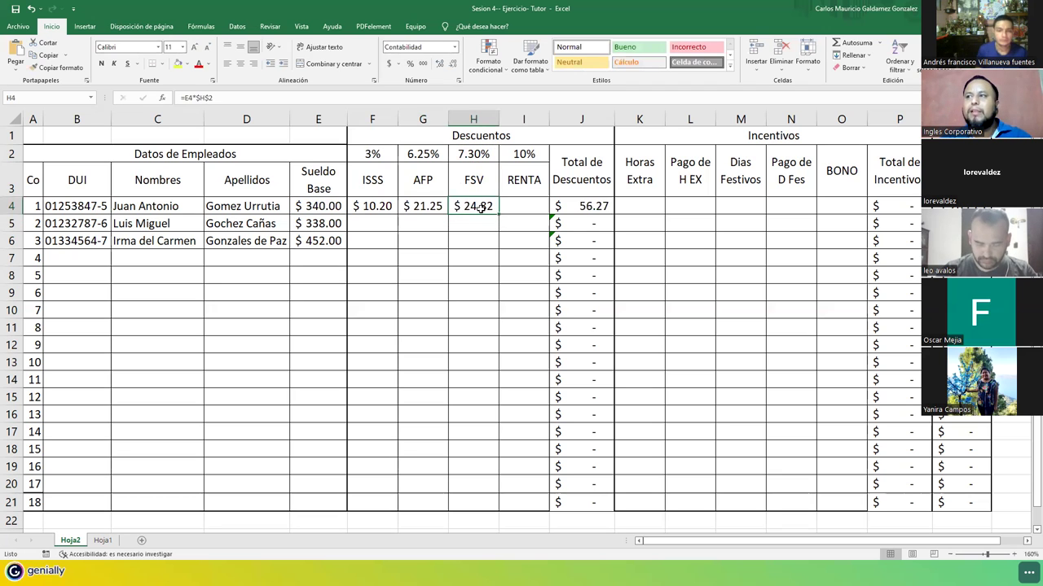
Step: Enter =E4*$I$2 in I4 to calculate the first employee's RENTA deduction
click(522, 206)
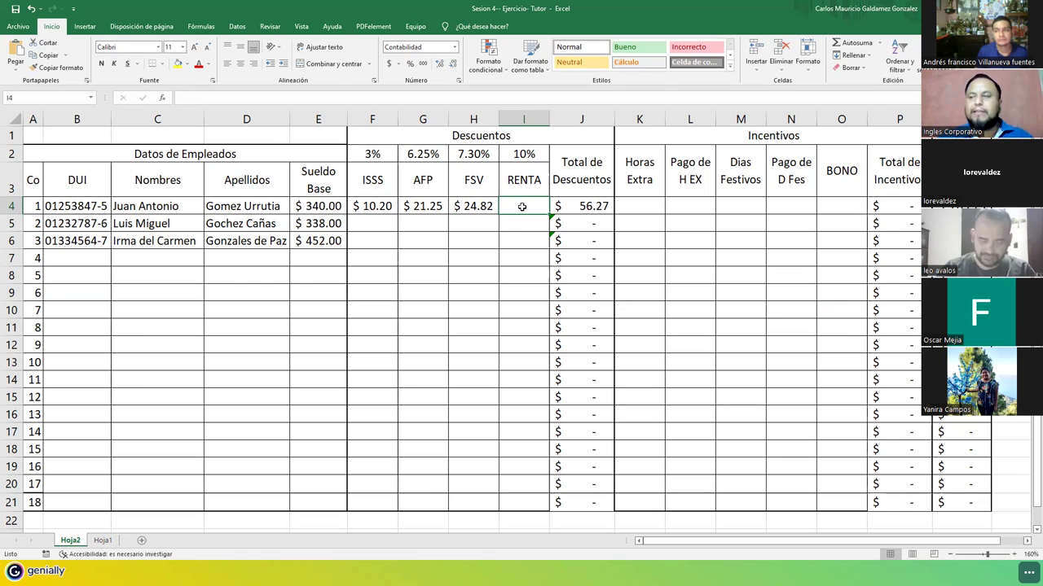
text(=)
key(Left)
key(Left)
key(Left)
key(Left)
text(*)
key(Up)
key(Up)
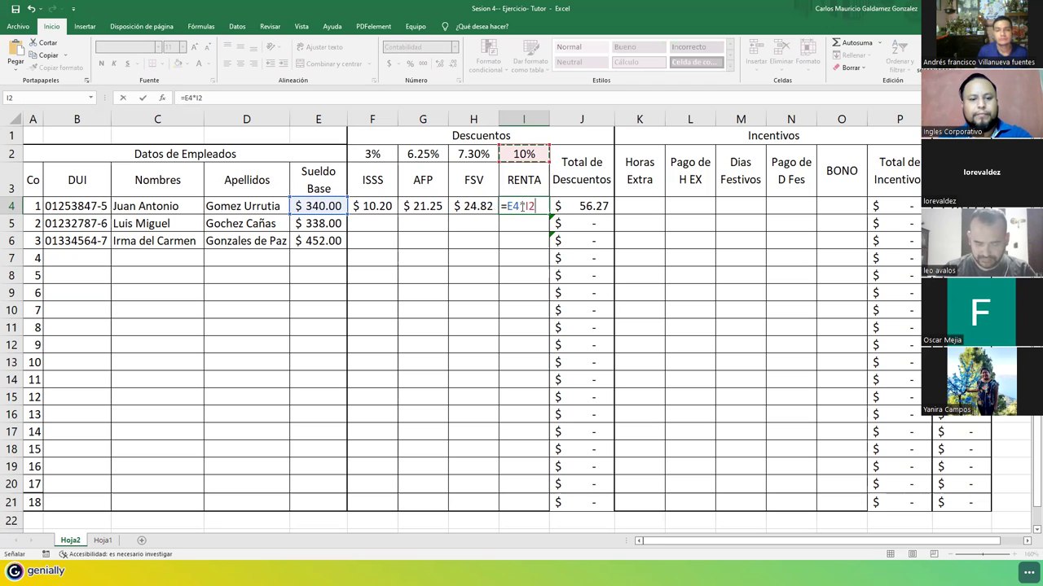
key(F4)
key(Return)
key(Up)
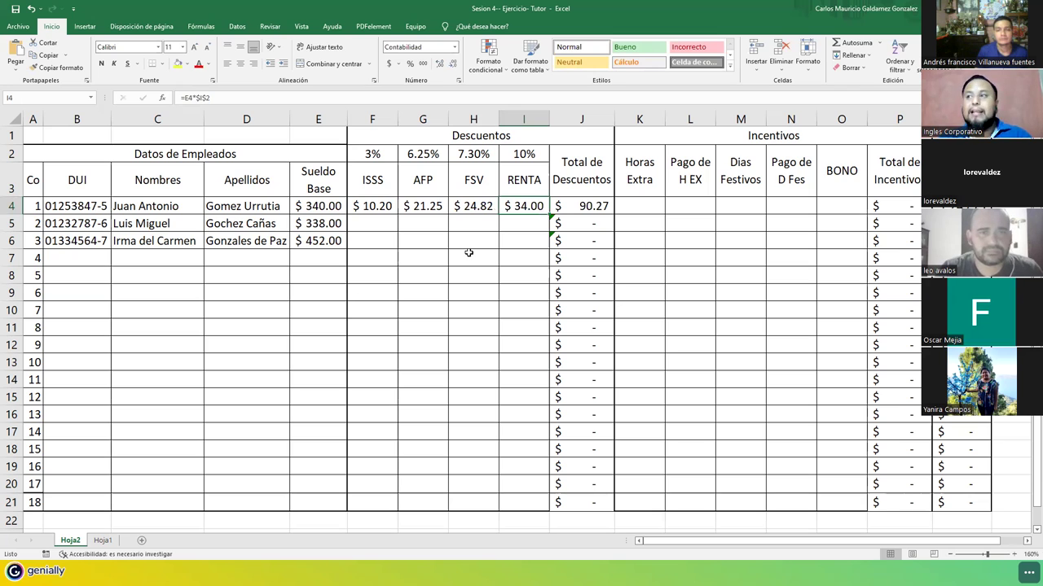
Step: Clear the first employee's RENTA formula in I4 and start an SI function in its place
drag(317, 207, 312, 239)
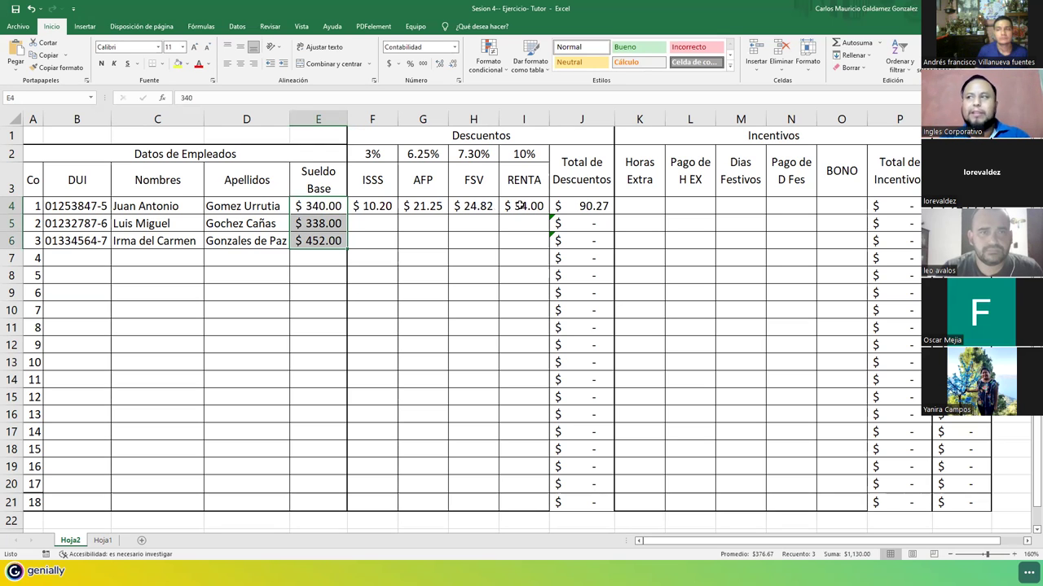
click(540, 206)
key(F2)
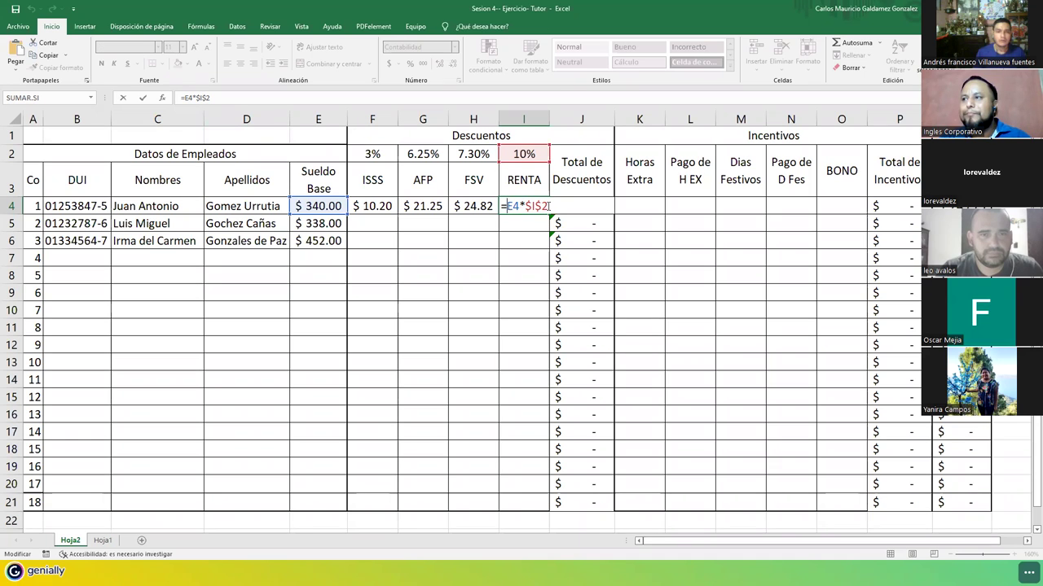
drag(547, 206, 474, 205)
text(=)
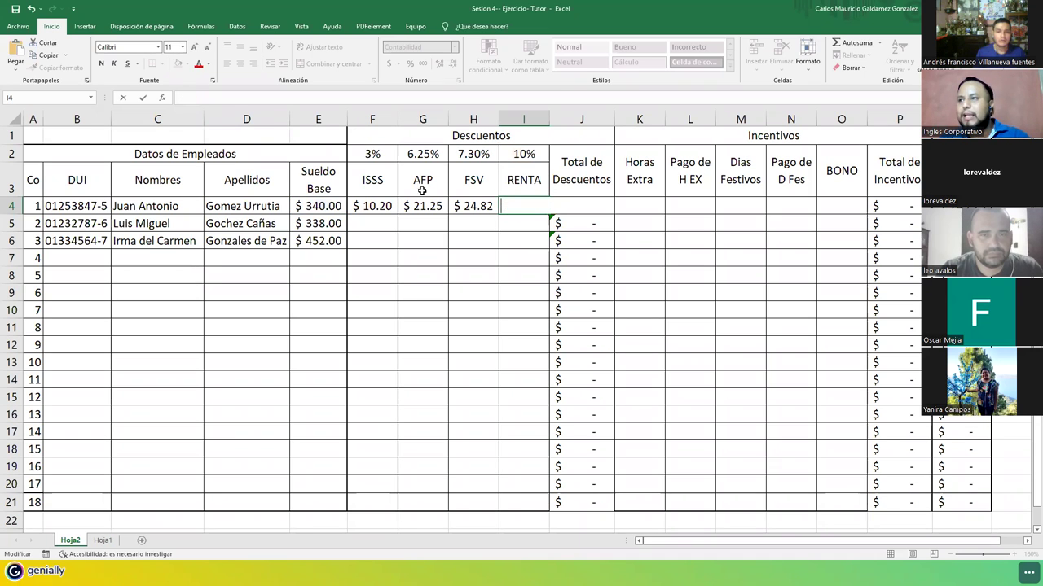
click(162, 97)
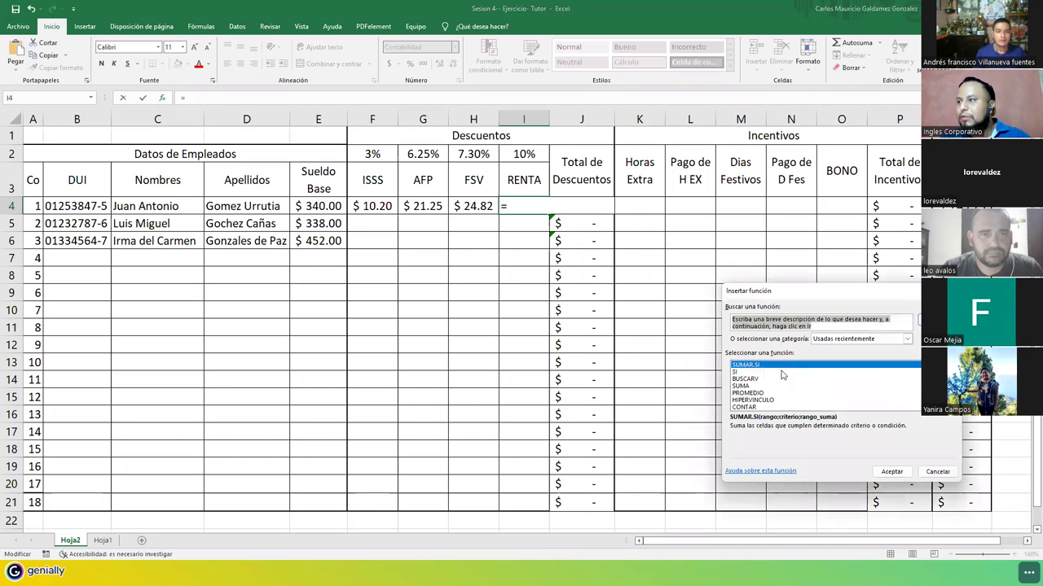
double_click(737, 371)
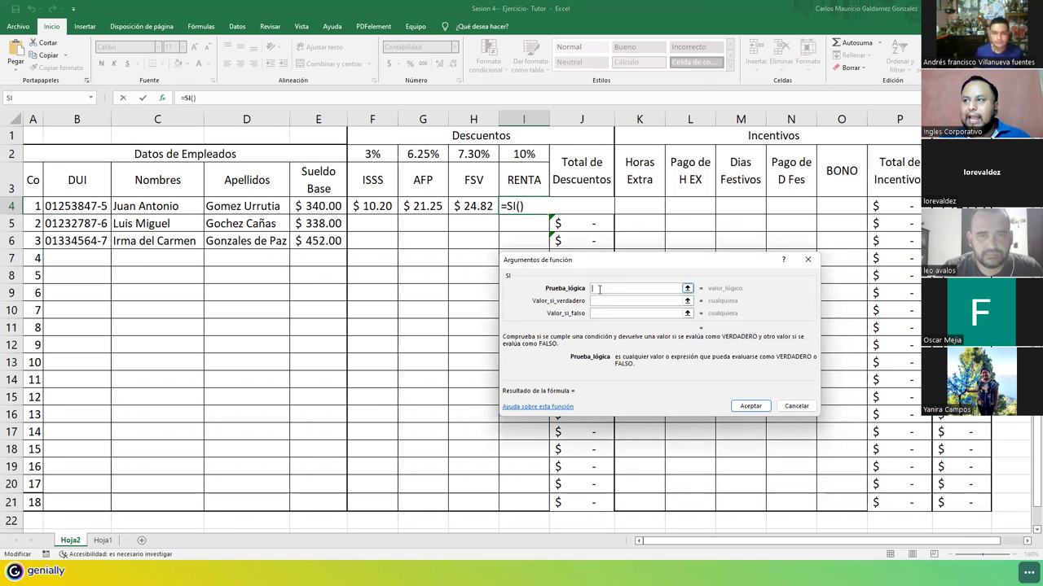
Step: Set the SI function's logical test to E4>=500 and its value if true to E4*$I$2
click(323, 210)
click(614, 290)
text(>=500)
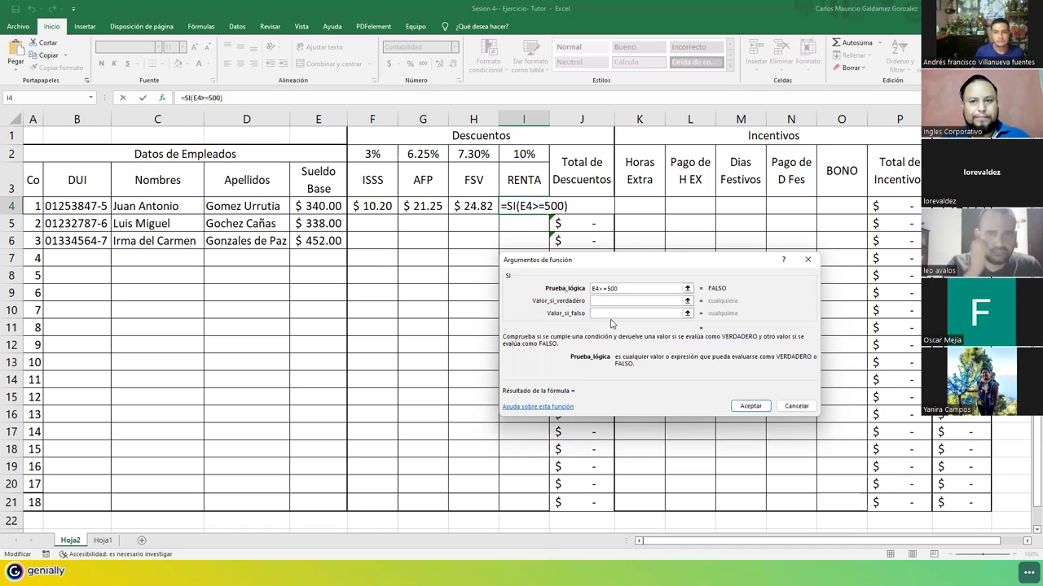
key(Tab)
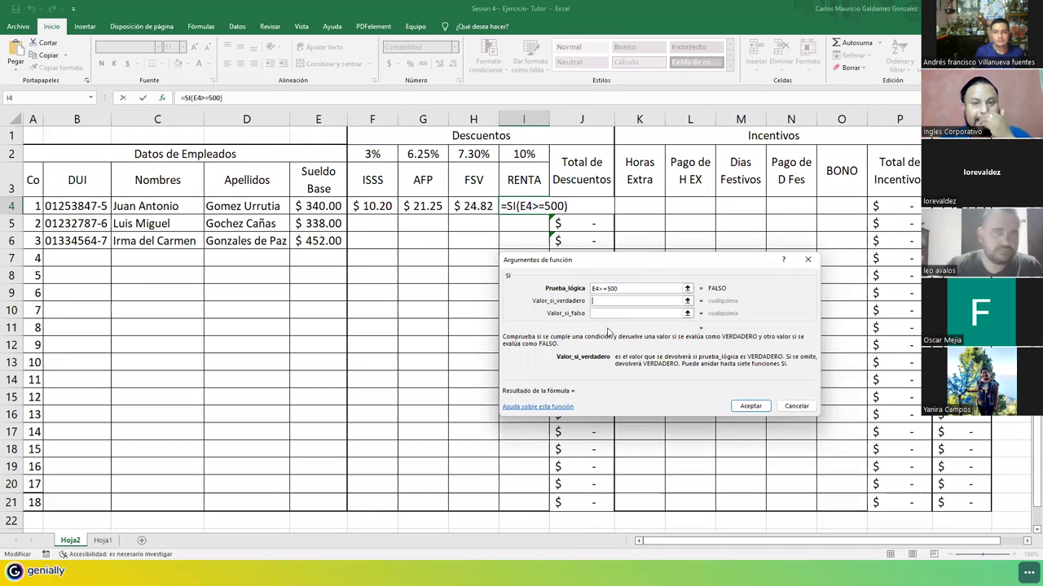
text(=E4*$I$2)
click(594, 301)
key(BackSpace)
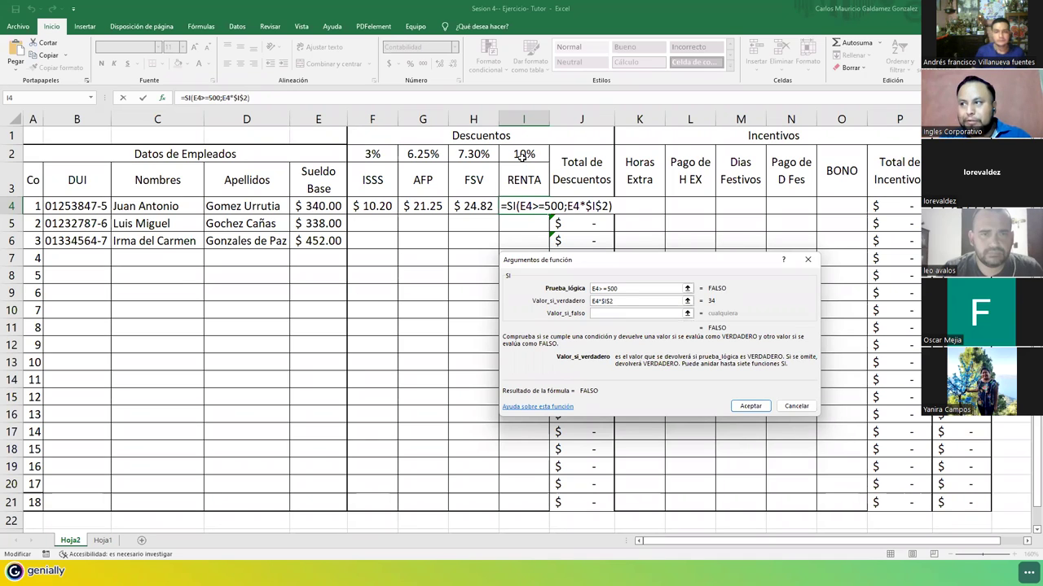
Step: Set the SI function's value if false to 0 and confirm the RENTA formula in I4
click(621, 315)
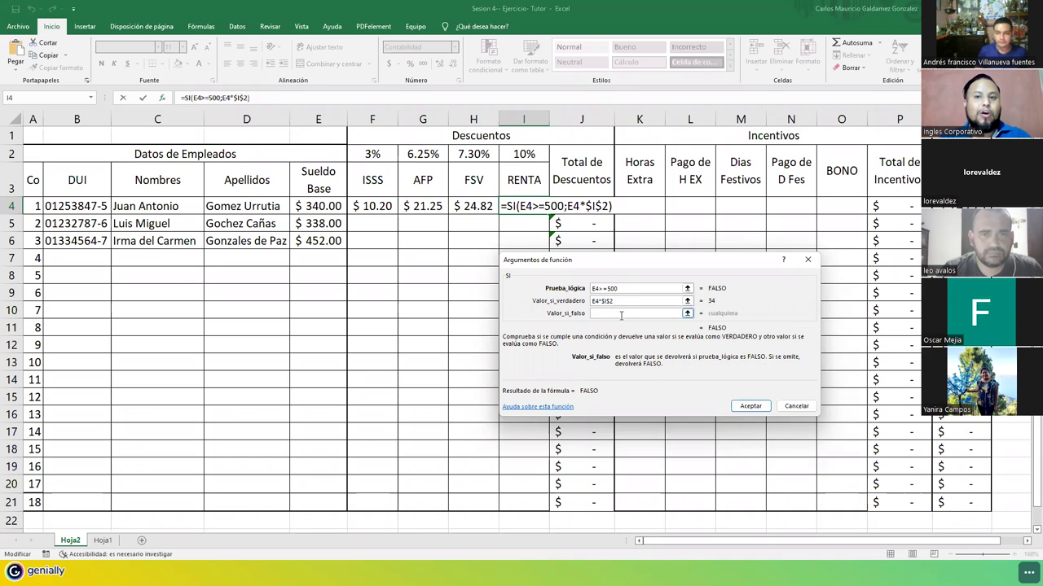
text(0)
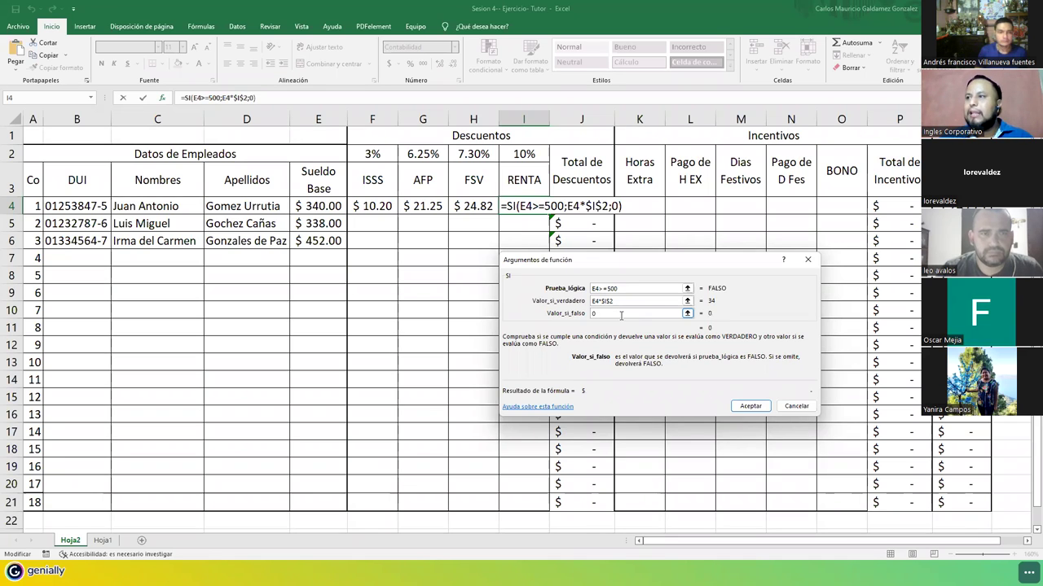
click(611, 303)
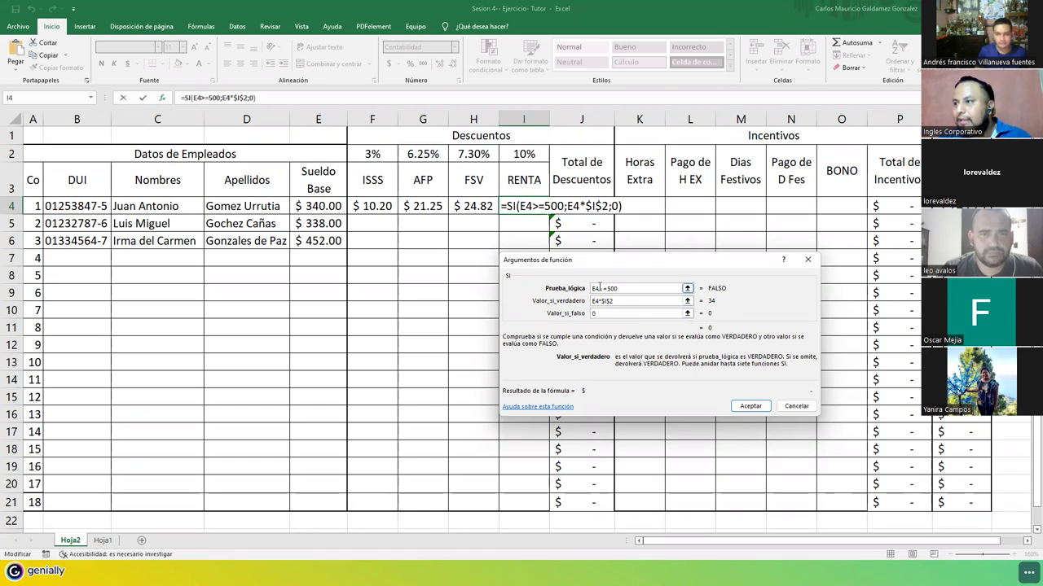
drag(600, 300, 613, 301)
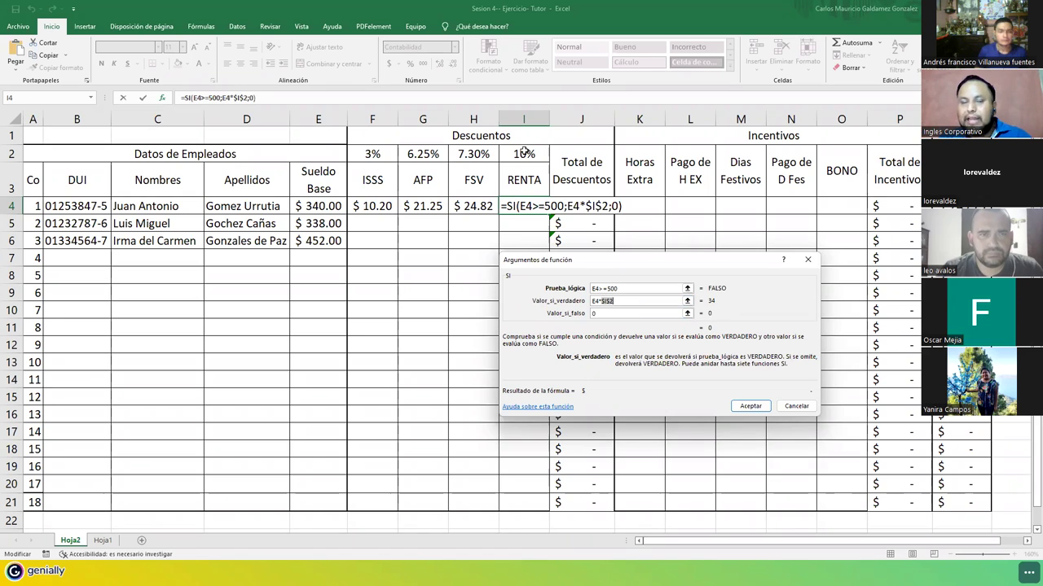
click(615, 300)
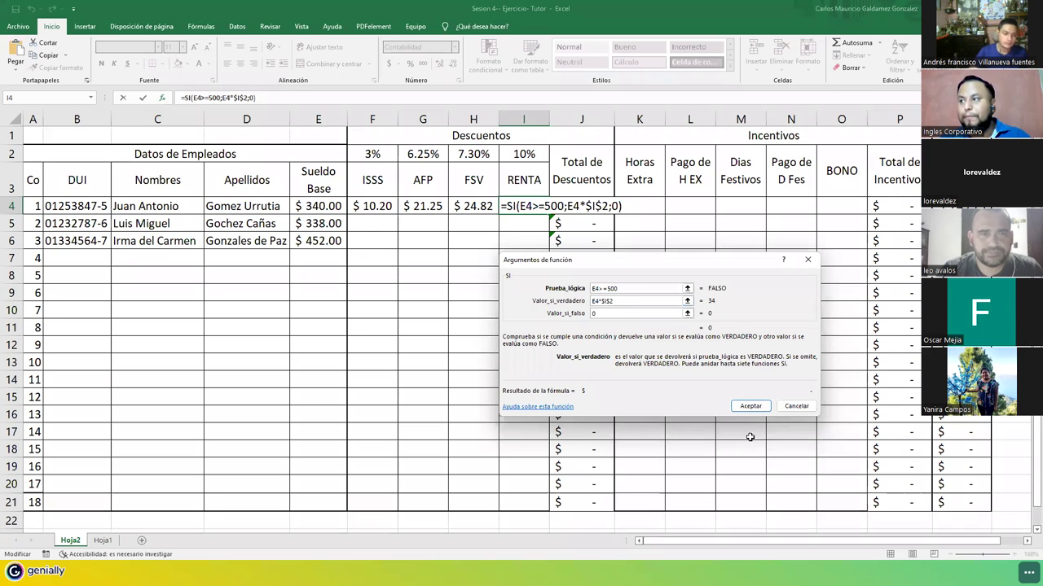
click(750, 405)
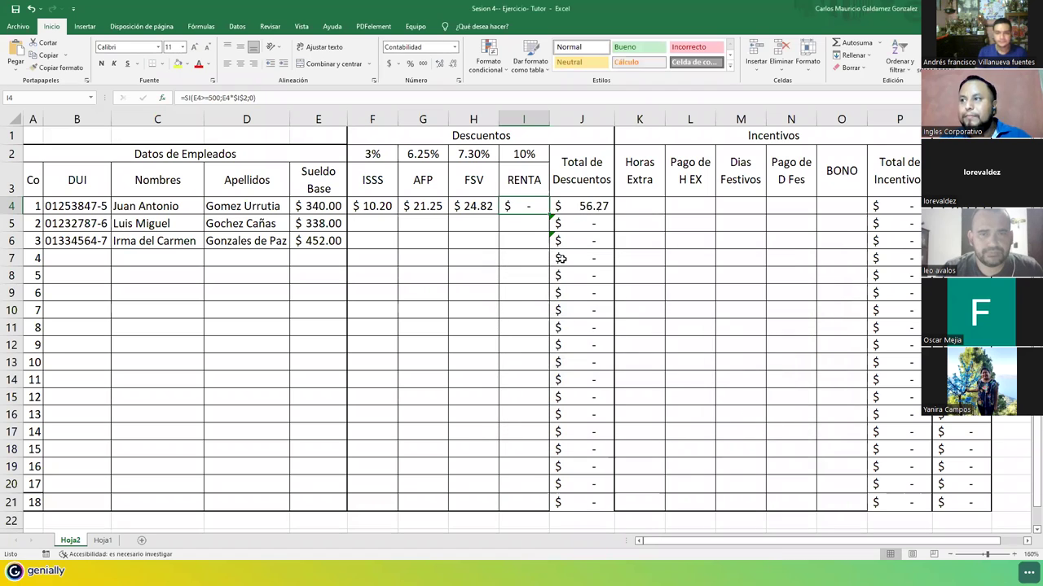
Step: Review the first employee's deduction formulas in row 4, comparing the ISSS multiplication with the conditional RENTA formula
drag(525, 207, 523, 235)
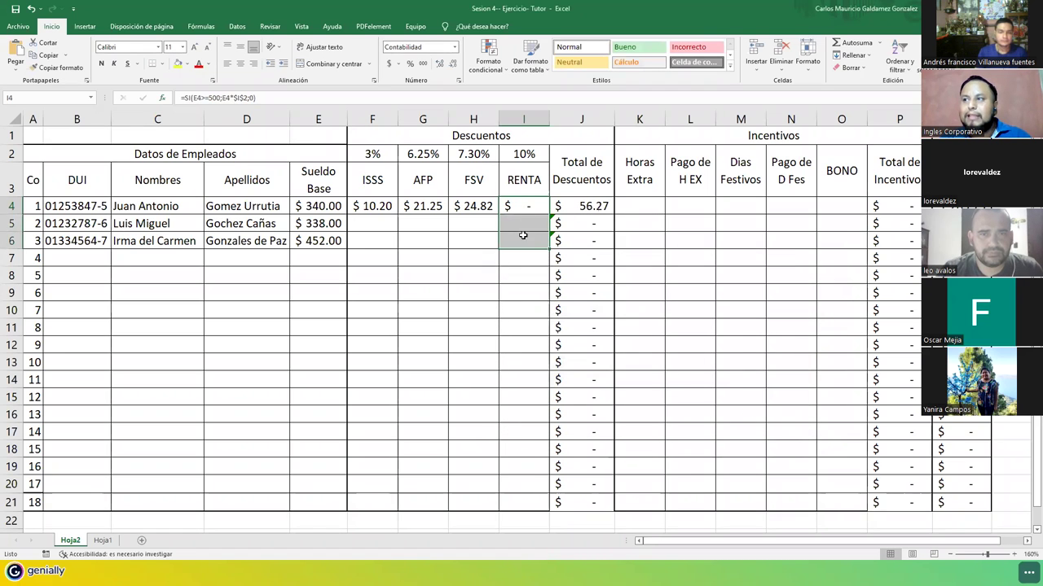
click(523, 205)
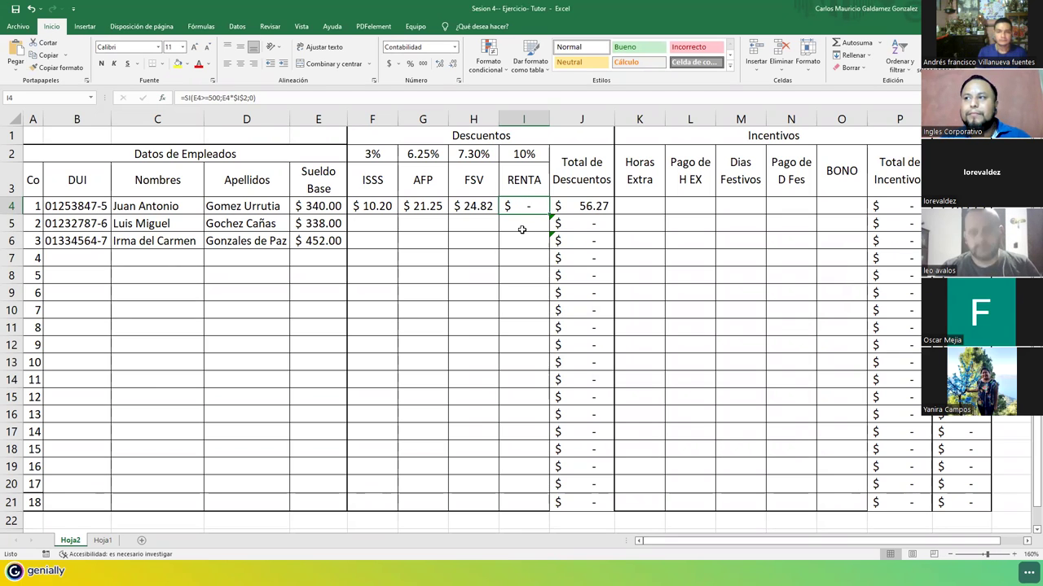
drag(367, 206, 511, 209)
click(366, 206)
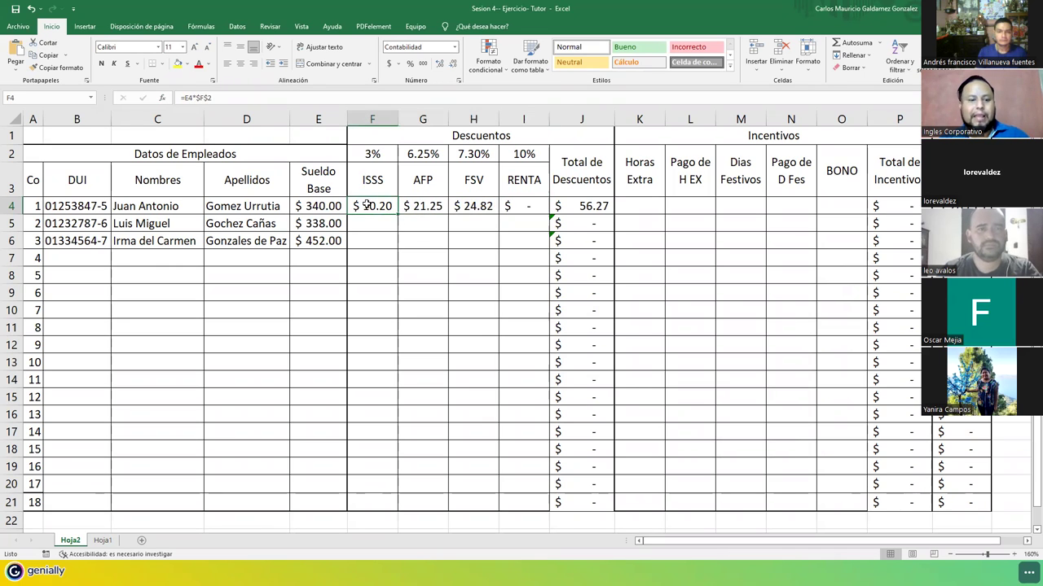
double_click(366, 206)
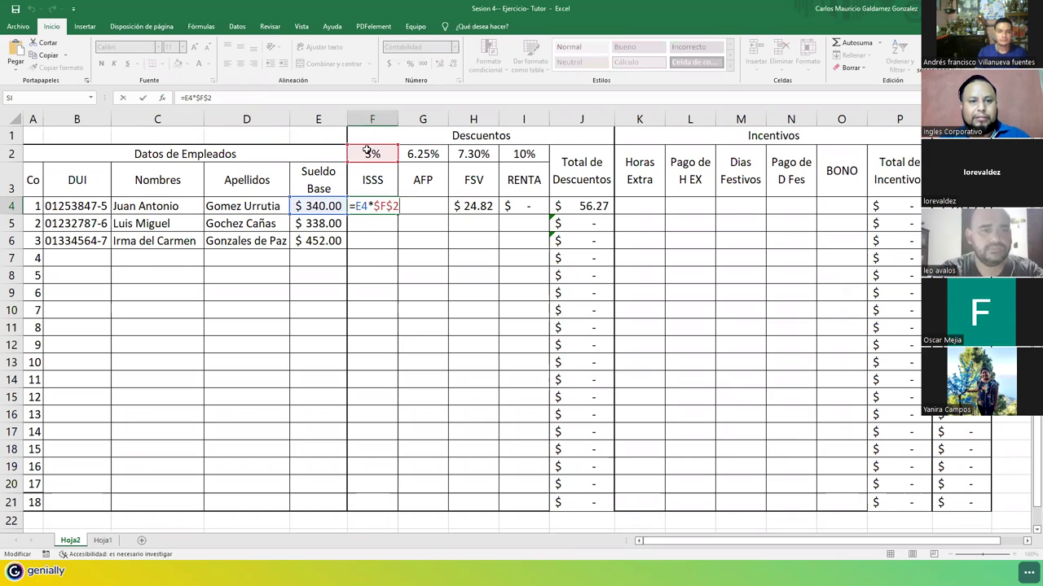
drag(403, 206, 456, 208)
key(Return)
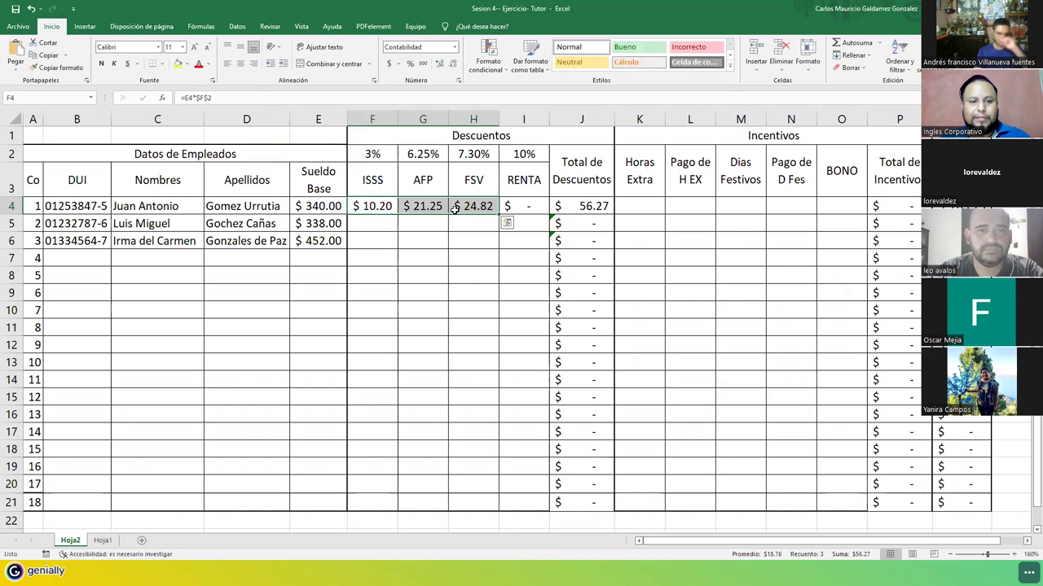
click(517, 203)
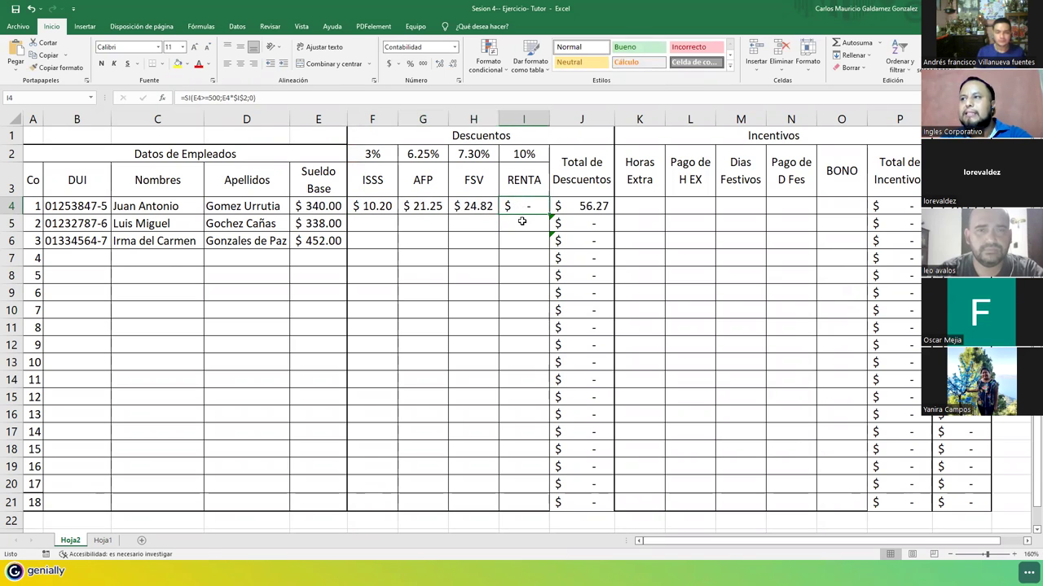
key(F2)
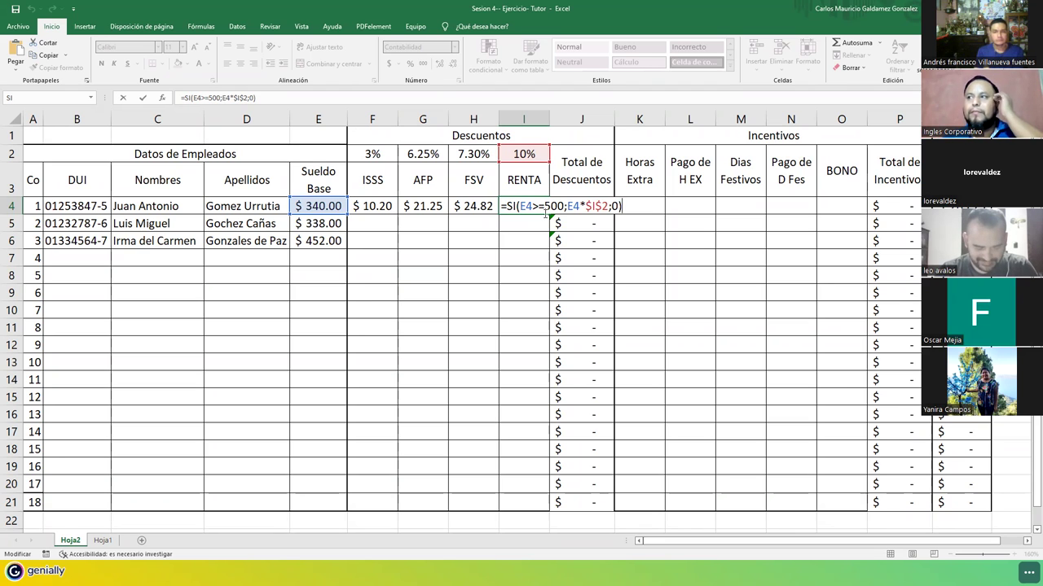
key(Return)
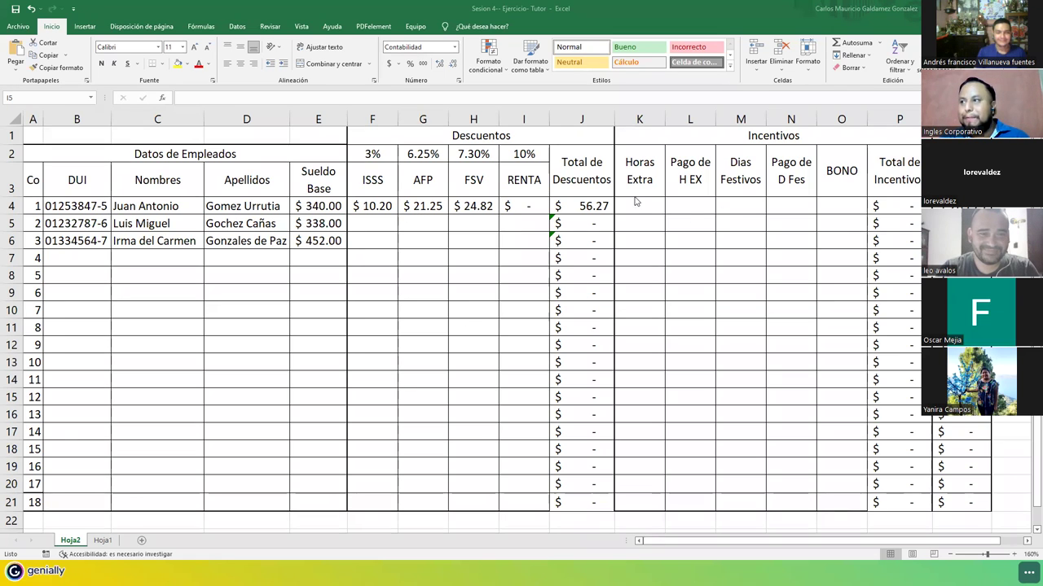
Step: Enter 0 as the first employee's BONO in O4 and fill it down to O21
drag(641, 209, 822, 204)
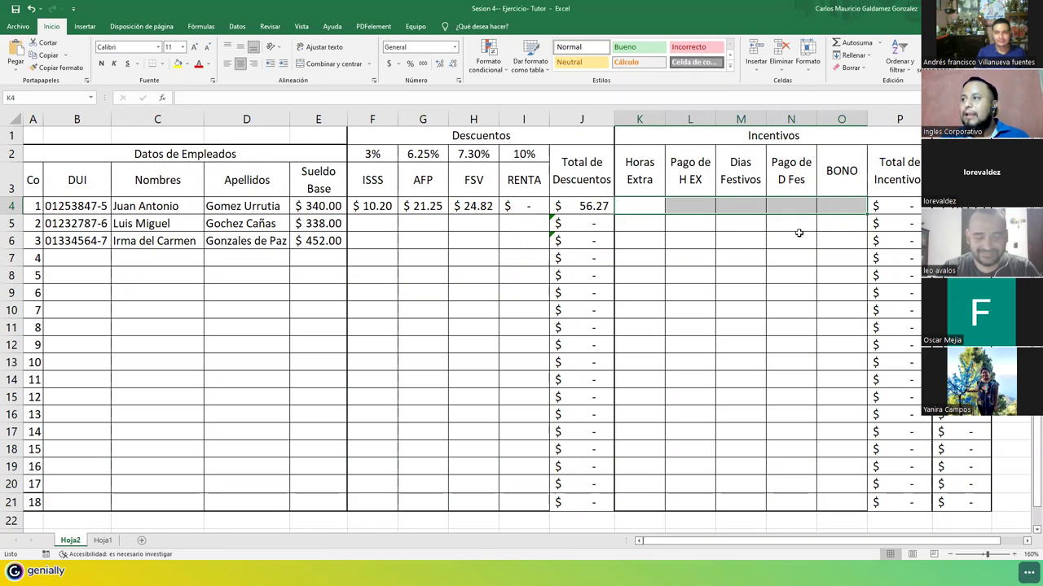
click(847, 204)
text(0)
key(Return)
click(846, 203)
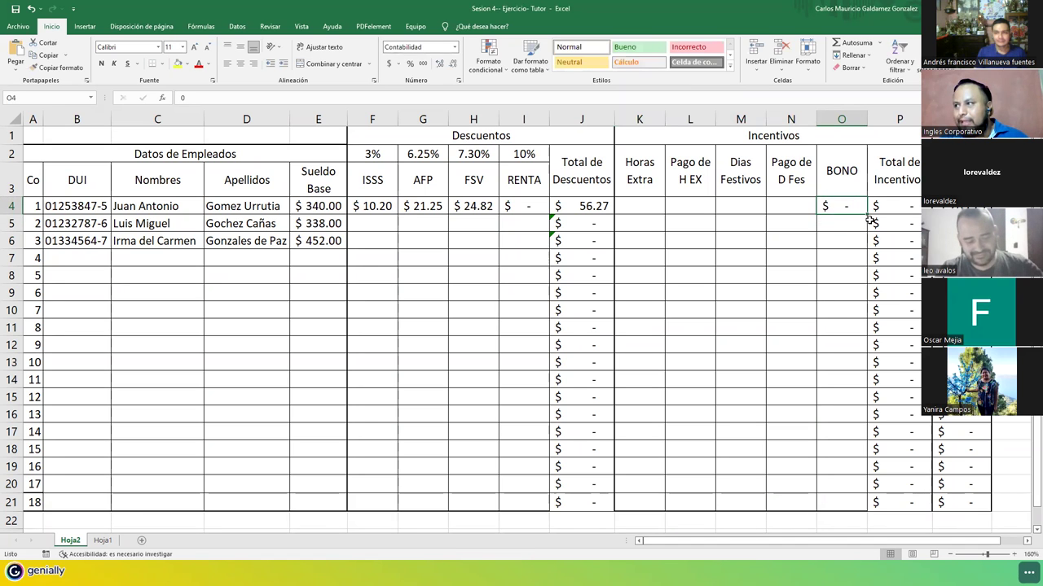
drag(866, 214, 854, 505)
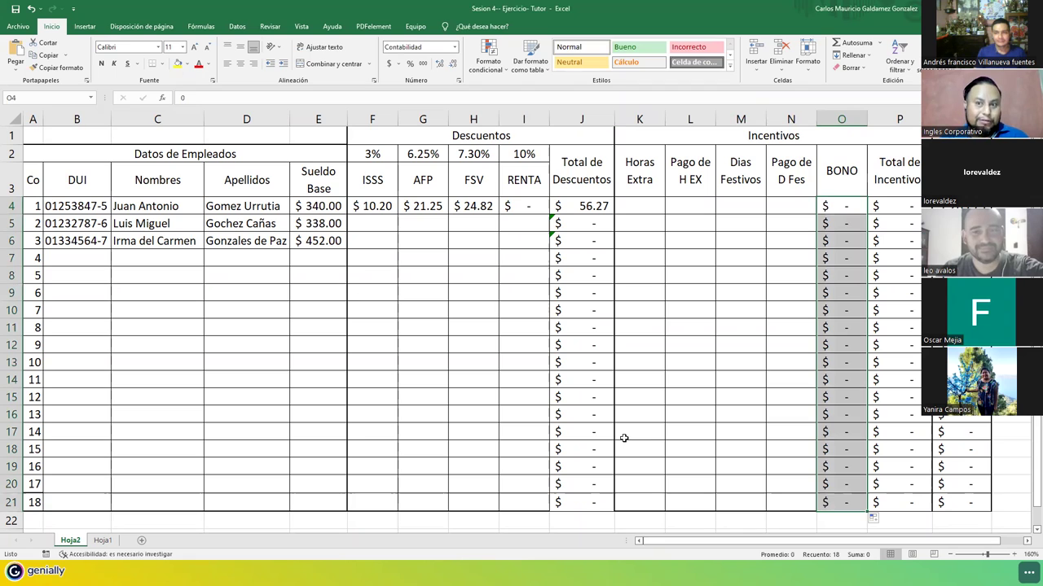
Step: Enter 5, 4 and 4 as the three employees' Horas Extra in K4:K6
click(649, 314)
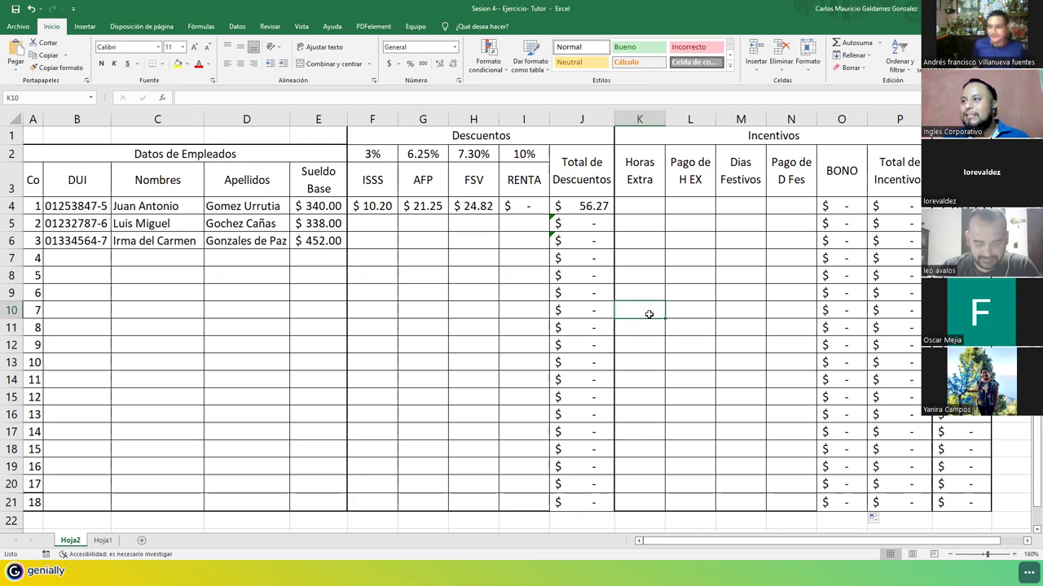
click(645, 209)
text(5)
key(Return)
text(4)
key(Return)
text(4)
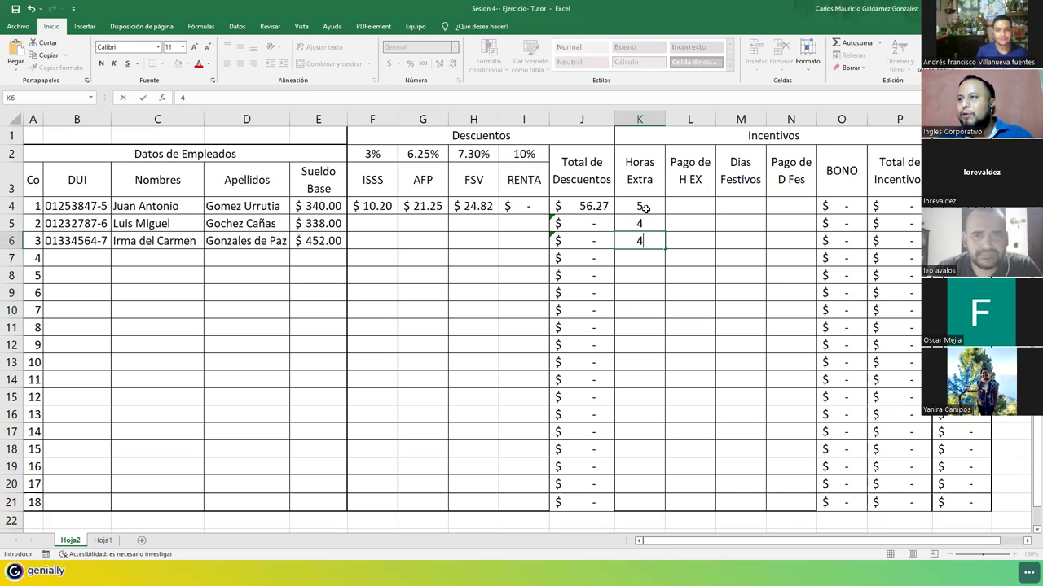
drag(32, 202, 765, 235)
Step: Enter 3 as the Dias Festivos for each of the three employees in M4:M6
click(733, 207)
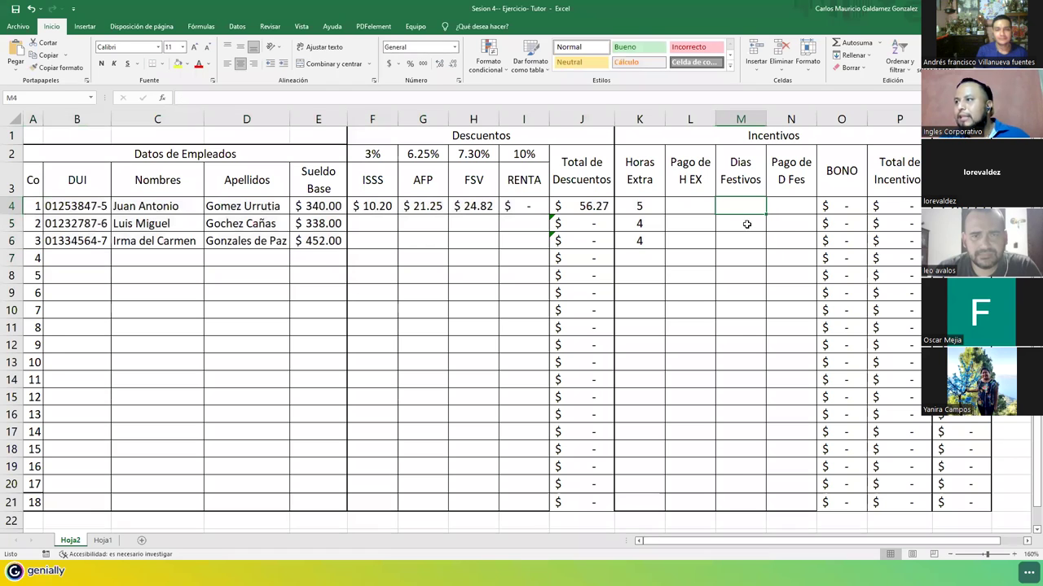
text(3)
key(Return)
text(3)
key(Return)
text(3)
key(Return)
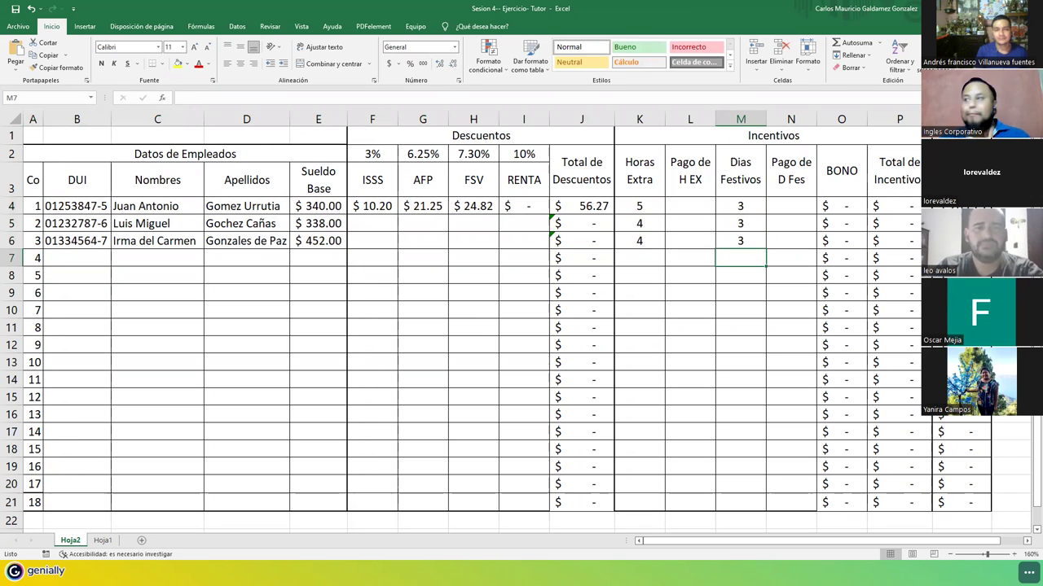
Step: Switch to the Notepad note and examine the rule for calculating the payment of Dias festivos
key(alt+Tab)
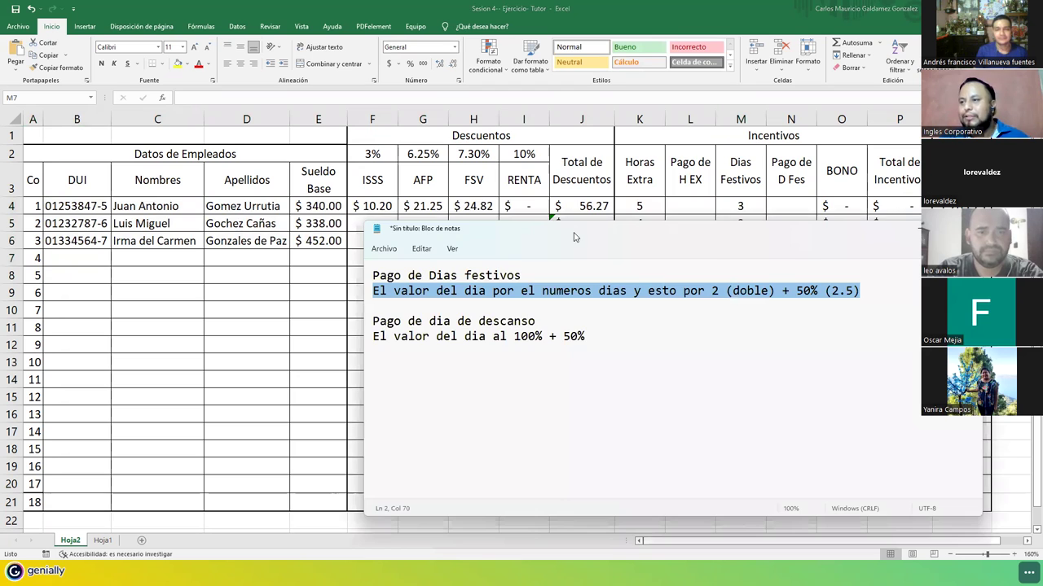
drag(573, 236, 489, 120)
ctrl+scroll(517, 306, up, 2)
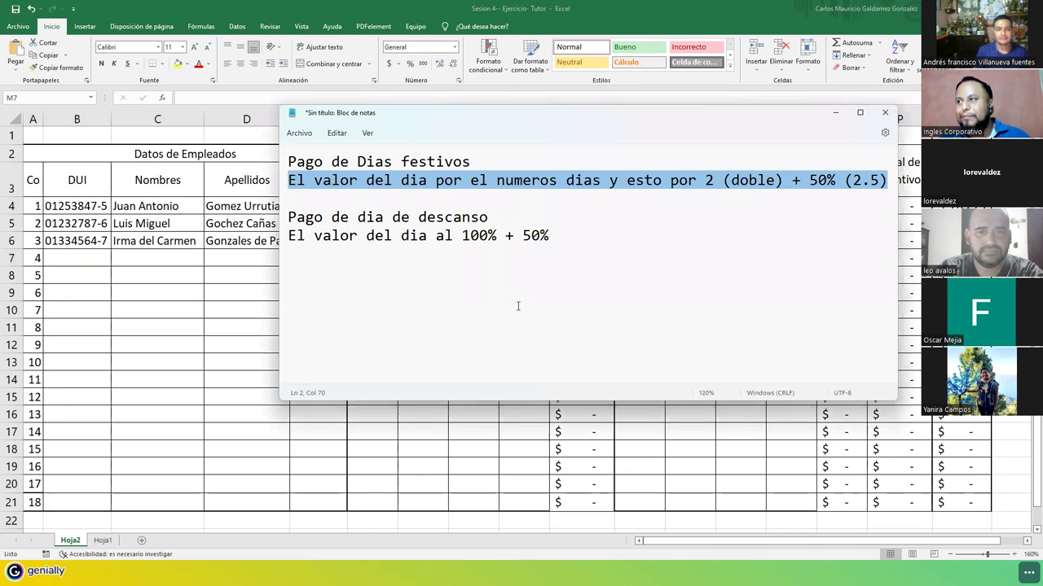
click(373, 196)
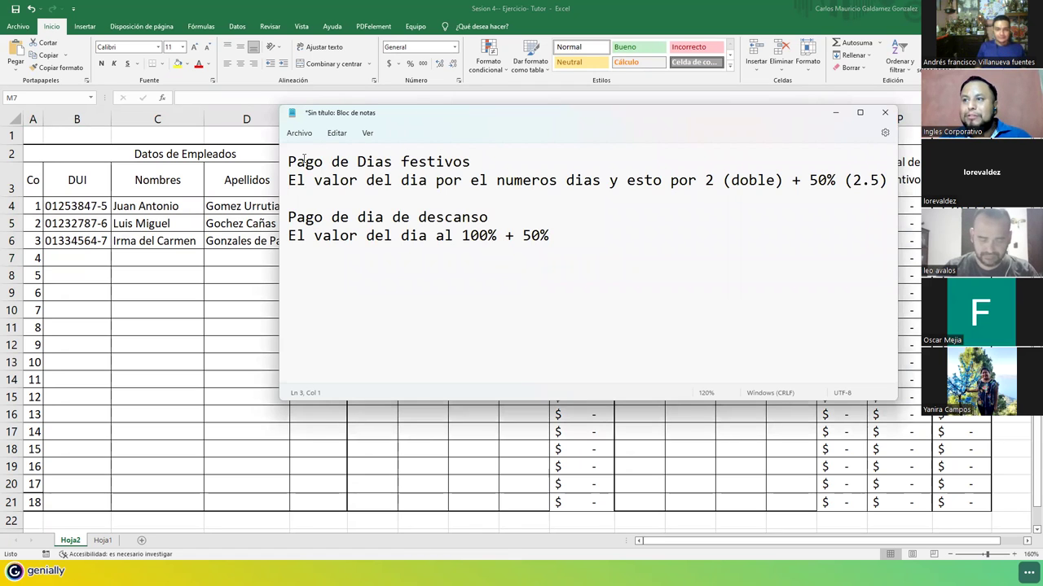
drag(289, 161, 879, 184)
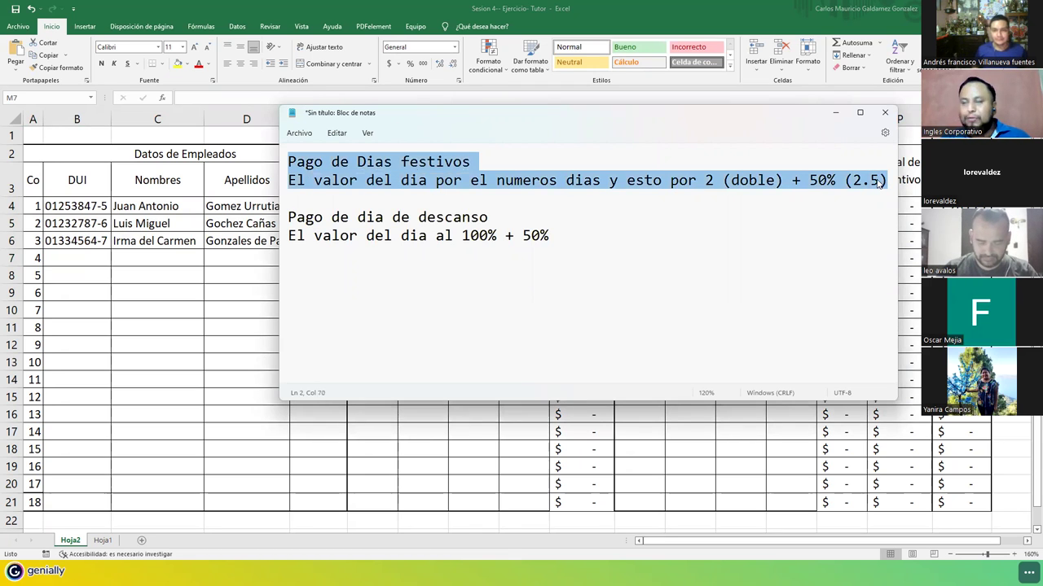
click(392, 180)
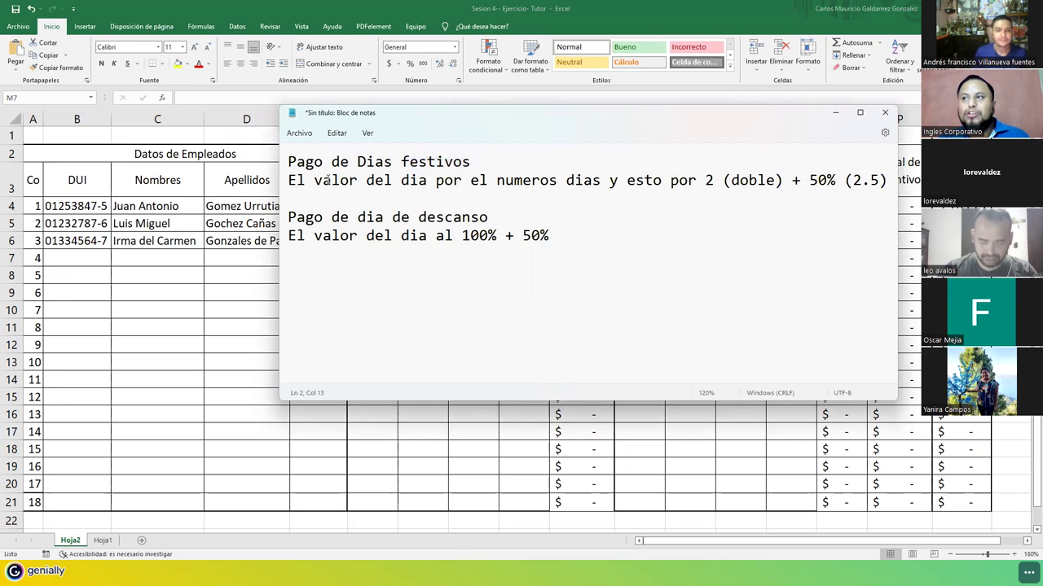
click(583, 181)
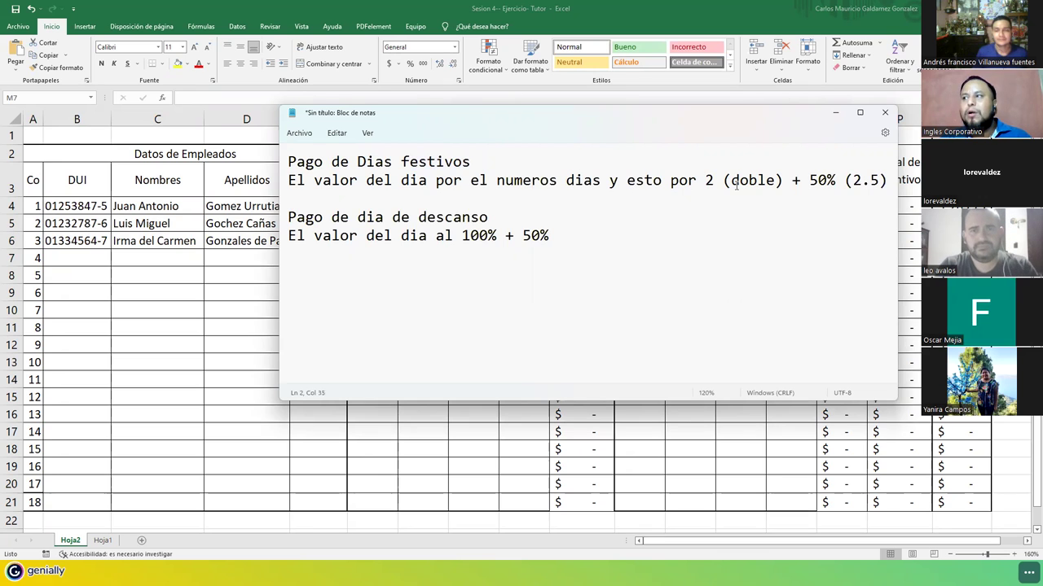
Step: Examine the multiplier and extra percentage in the note's Dias festivos rule, and return to the Excel sheet
drag(706, 180, 884, 189)
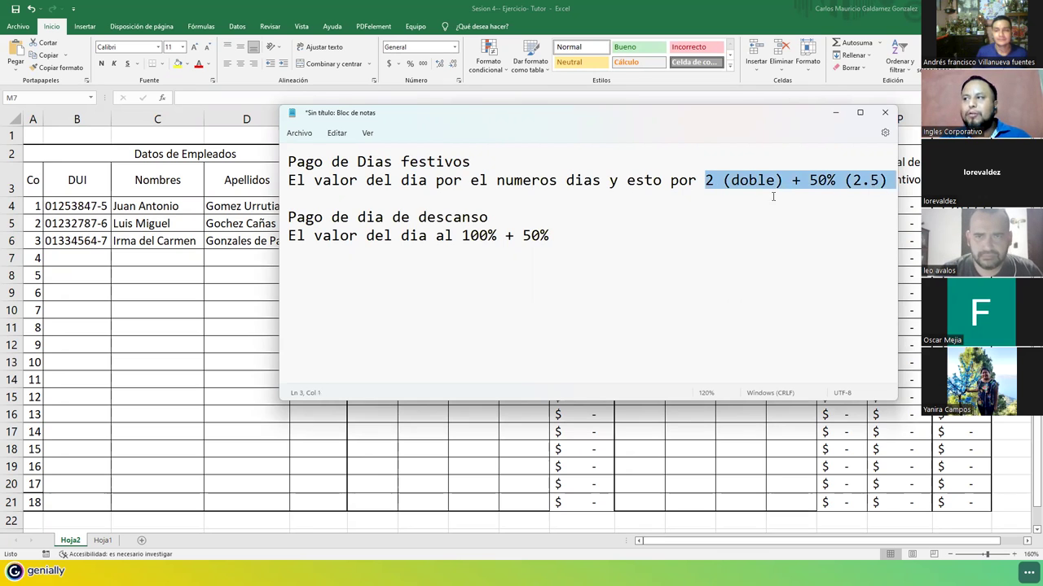
click(811, 181)
shift+click(835, 186)
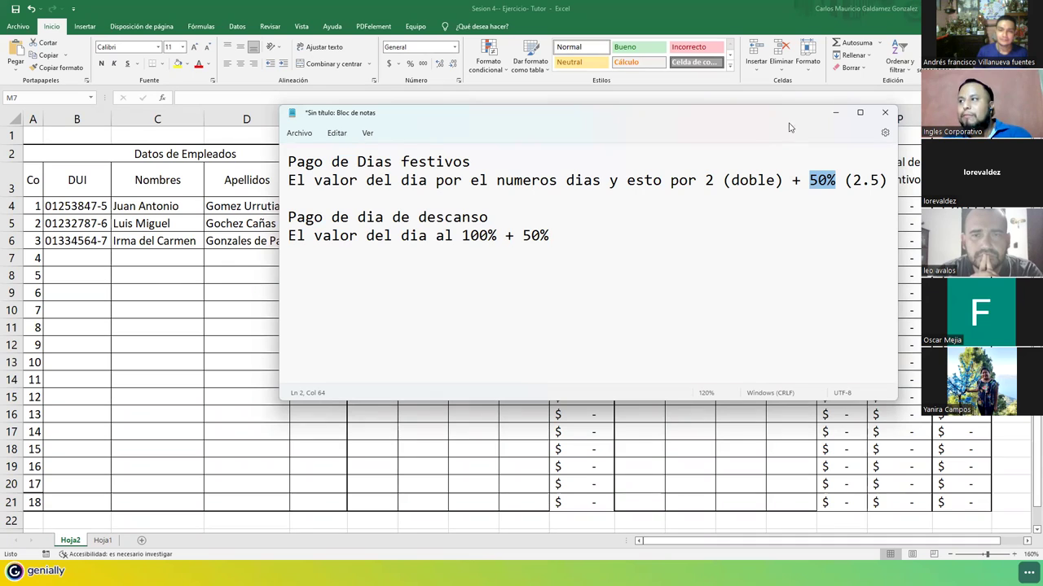
click(835, 113)
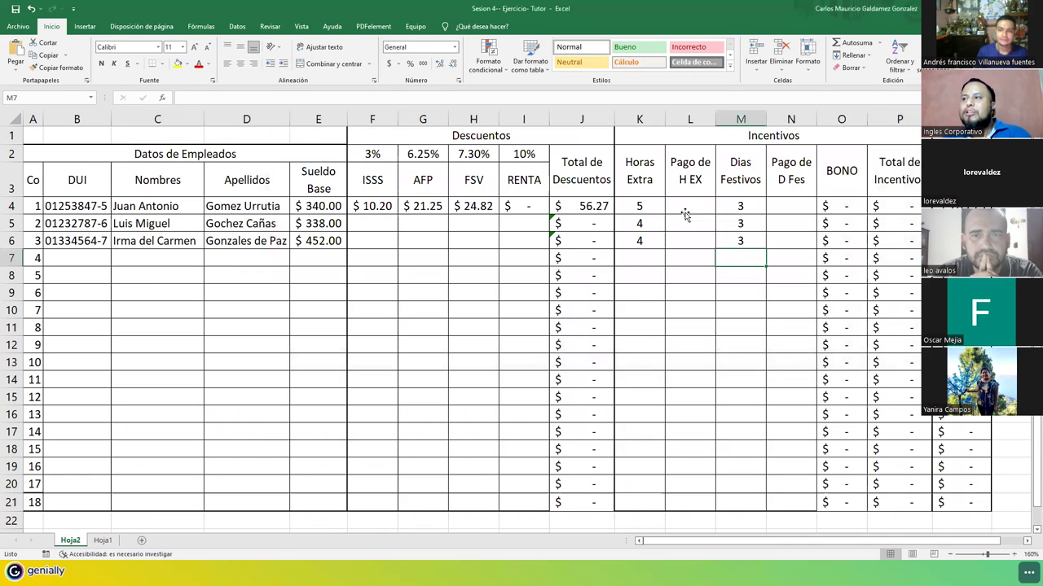
Step: Enter the hourly-rate formula =((E4/31)/8) in the first employee's Pago de H EX cell, L4
click(685, 215)
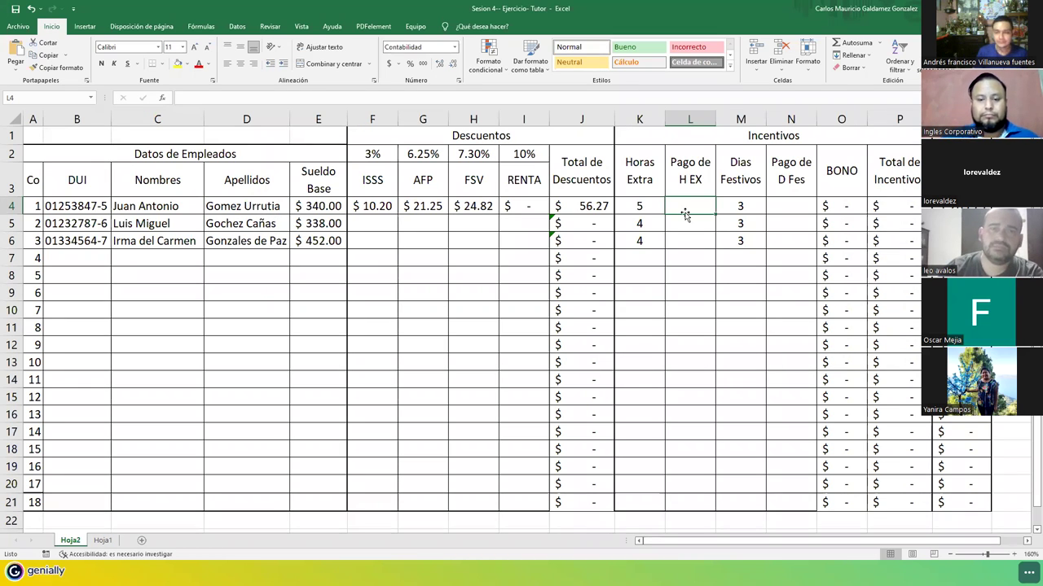
text(=//)
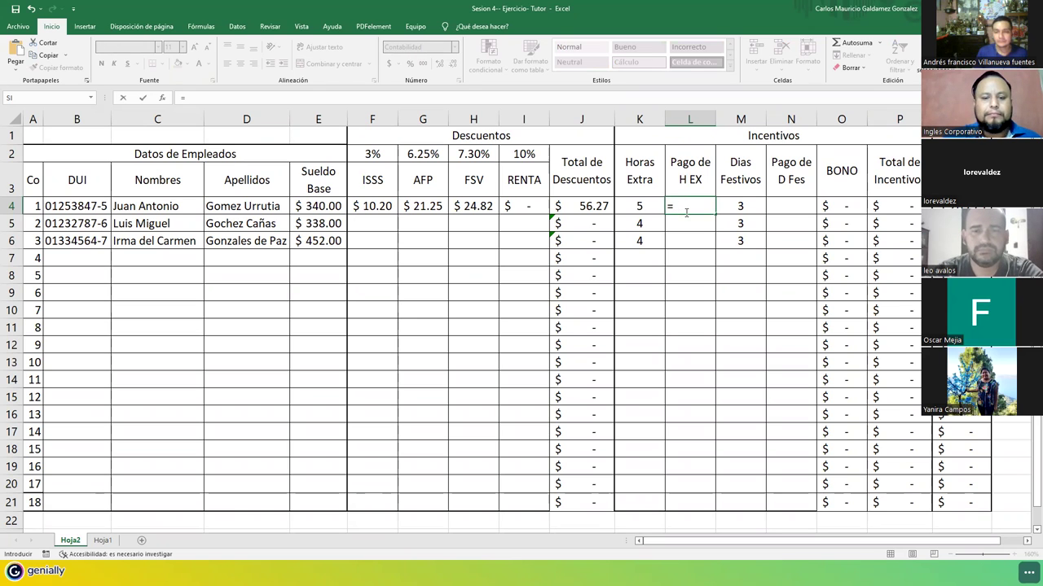
key(BackSpace)
key(BackSpace)
text((()
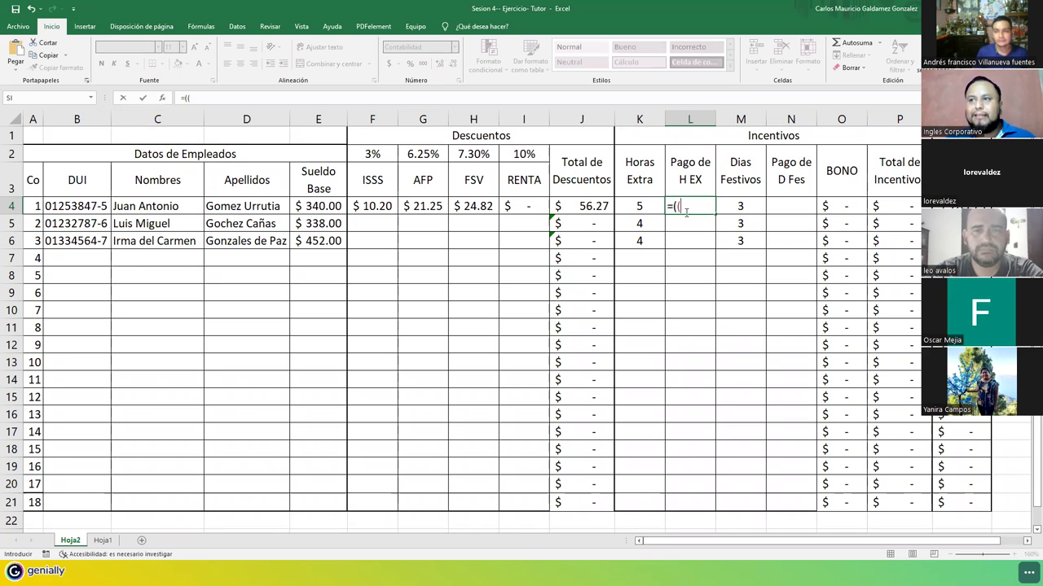
click(319, 207)
text(/31)
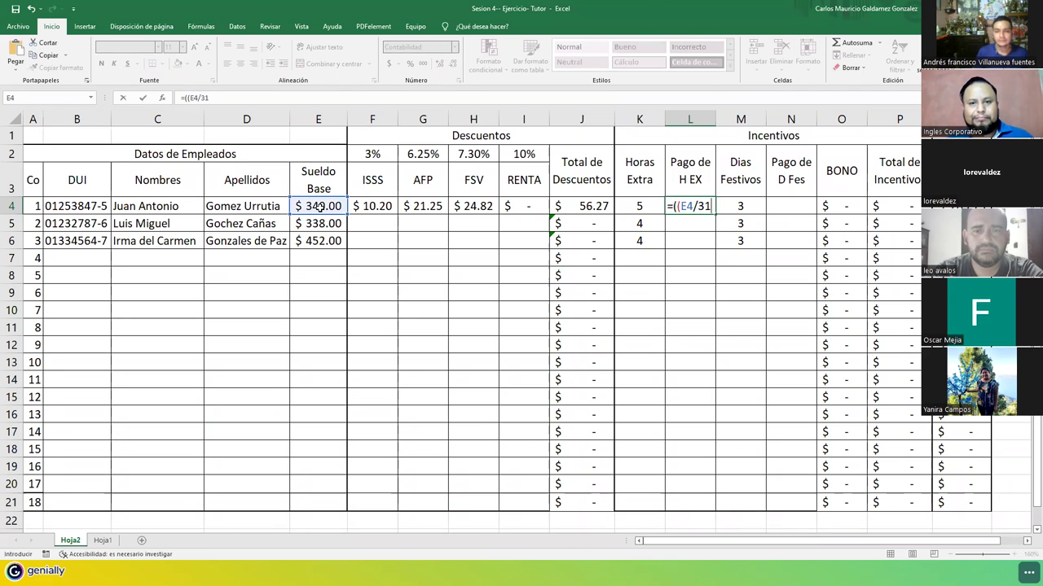
text())
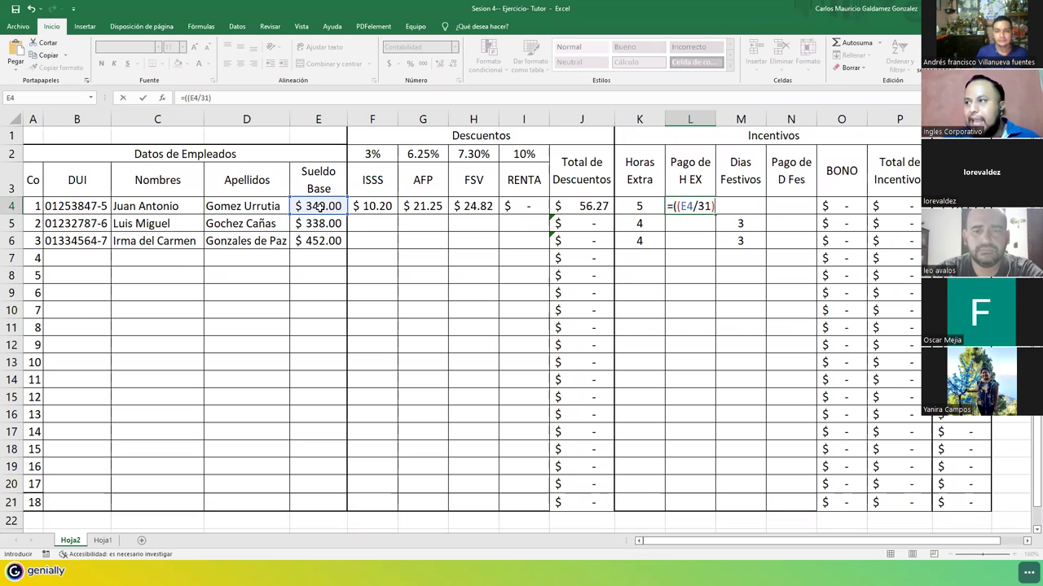
text(/8)
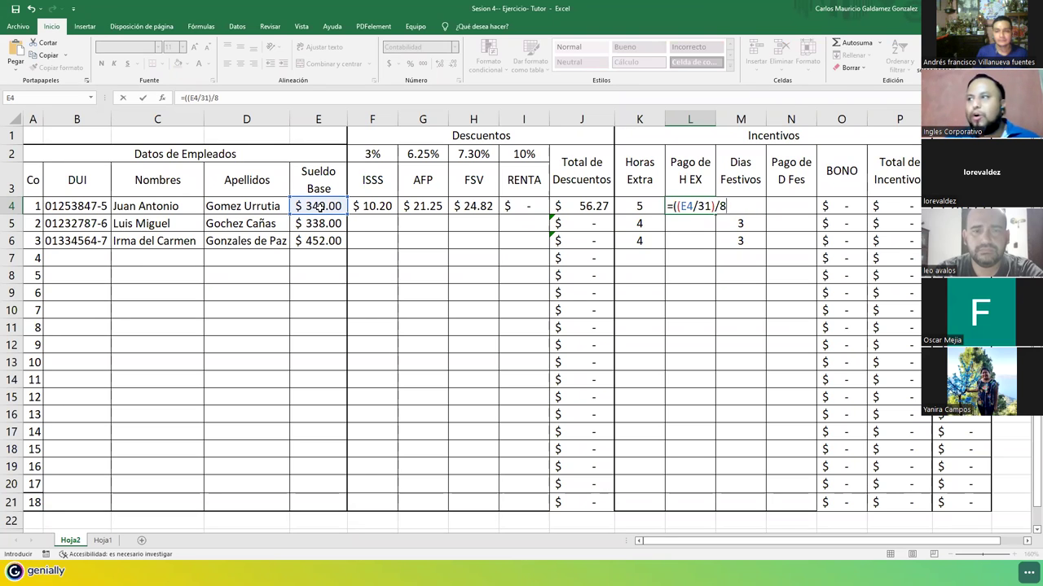
text())
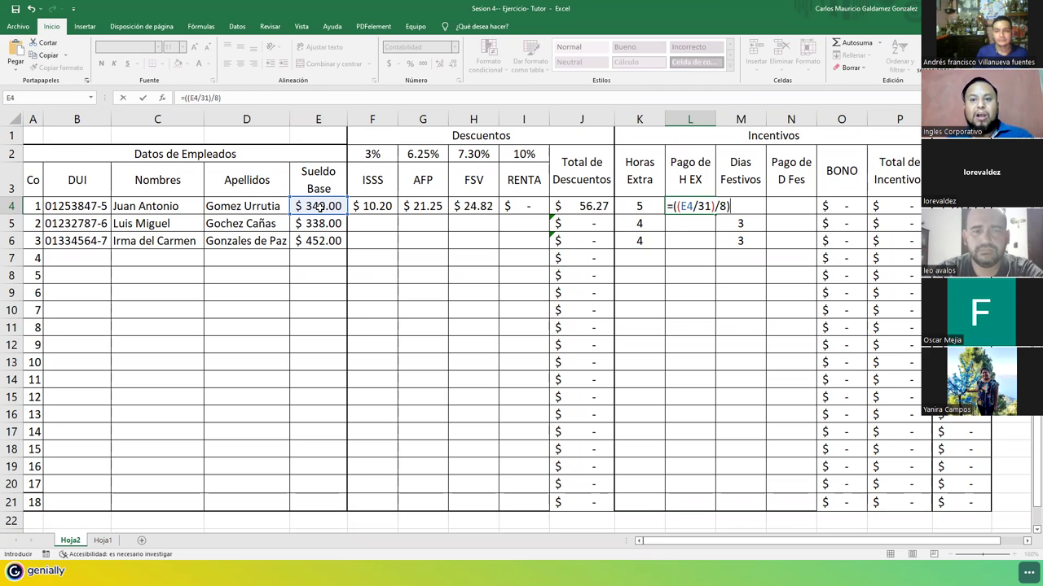
key(Return)
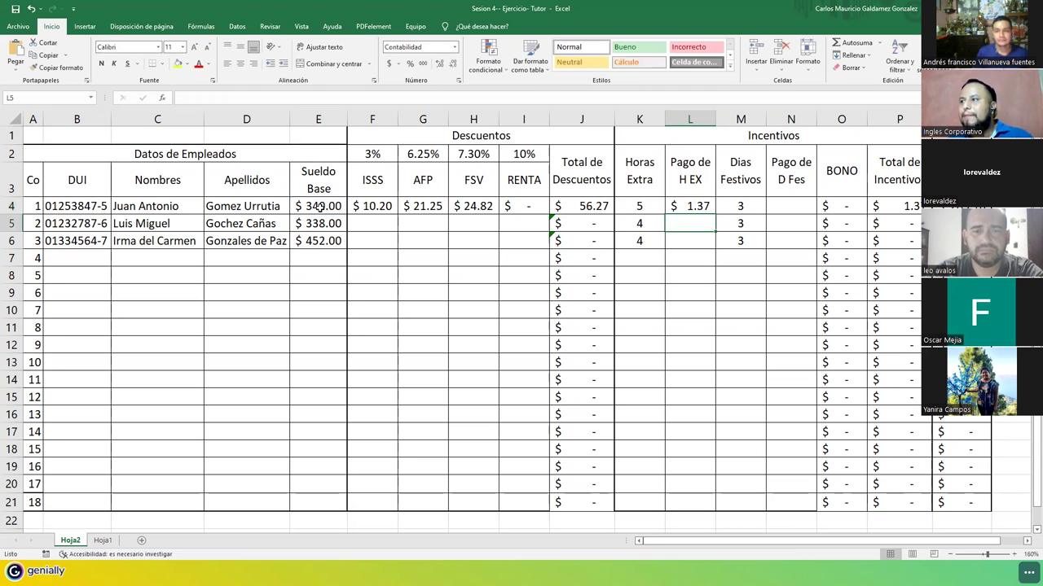
Step: Review the hourly-rate formula in L4 together with the first employee's Sueldo Base in E4
key(Up)
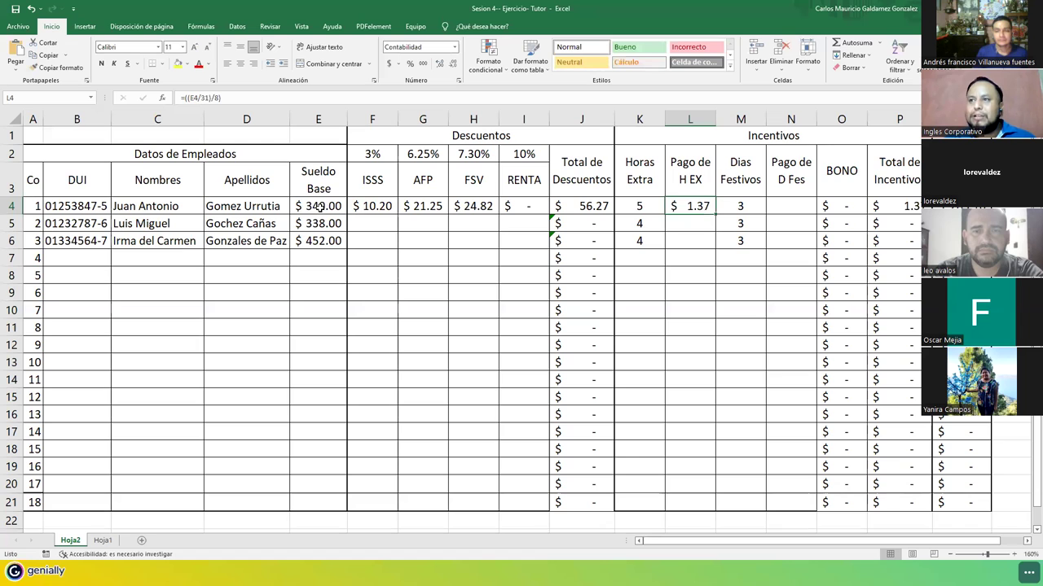
click(319, 207)
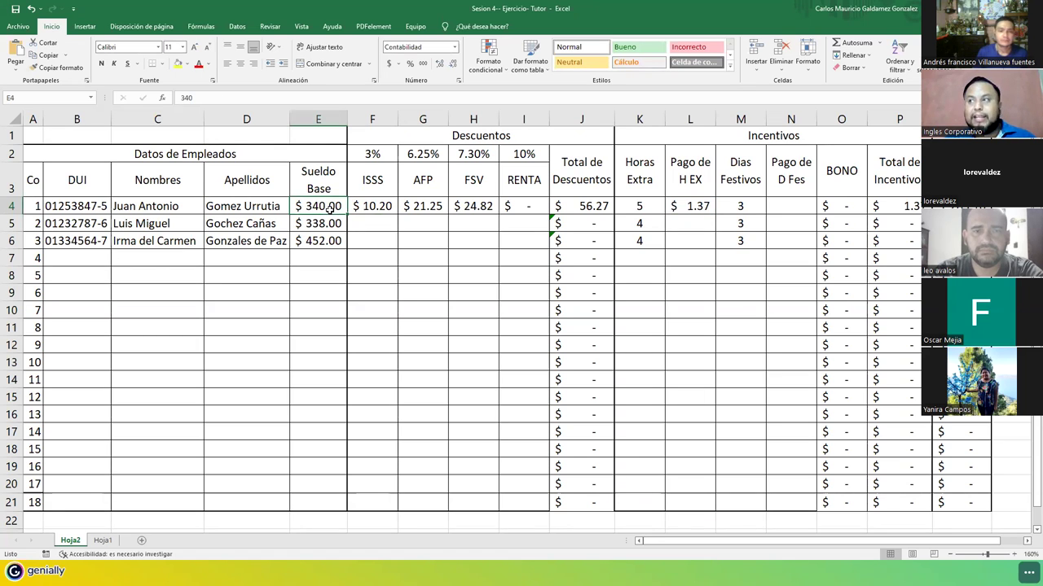
click(677, 207)
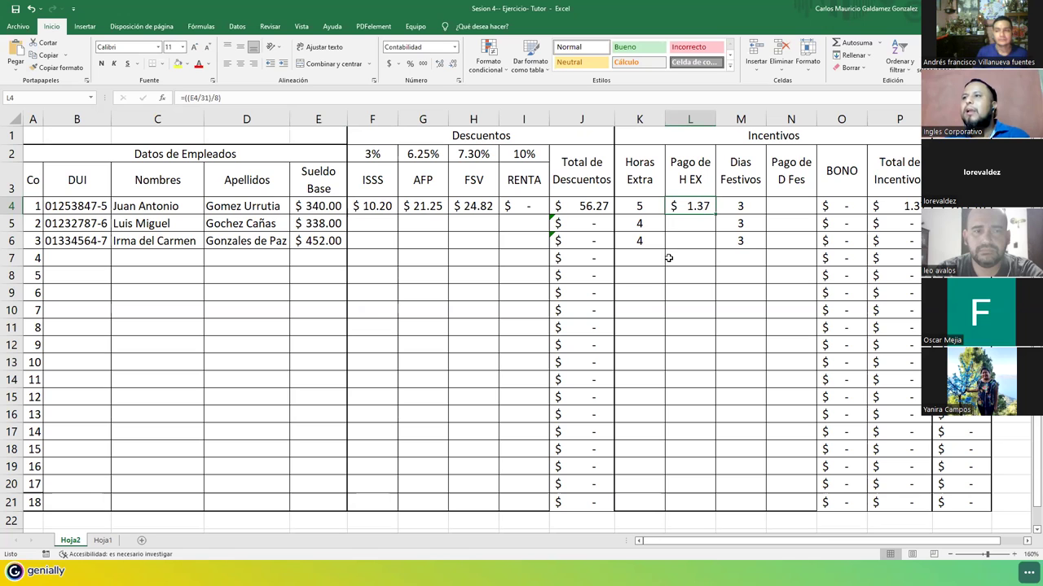
click(237, 99)
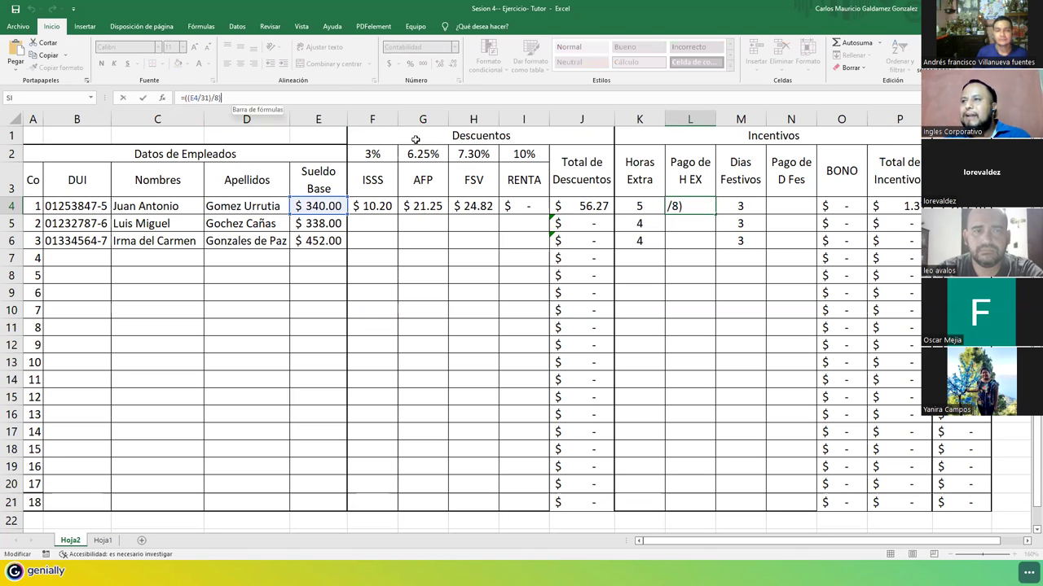
key(ctrl+Return)
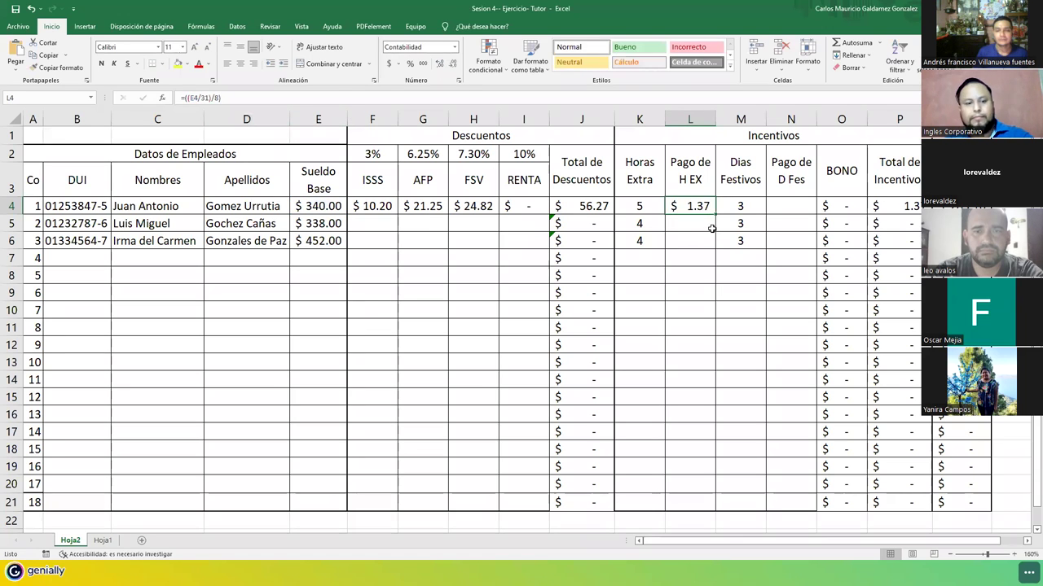
Step: Extend the L4 formula to multiply the hourly rate by the overtime hours and by two: =((E4/31)/8)*K4*2
key(F2)
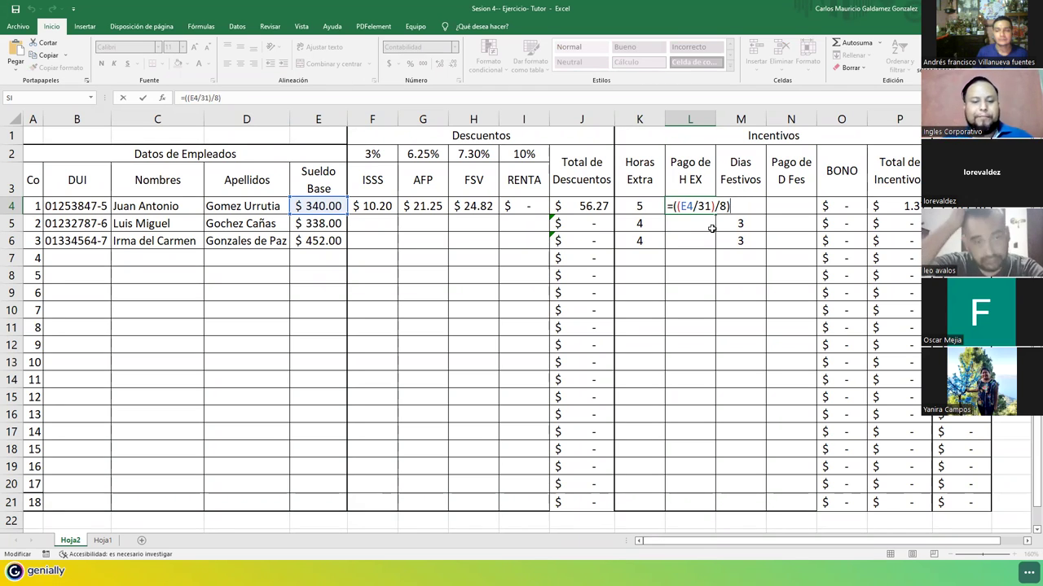
text(*)
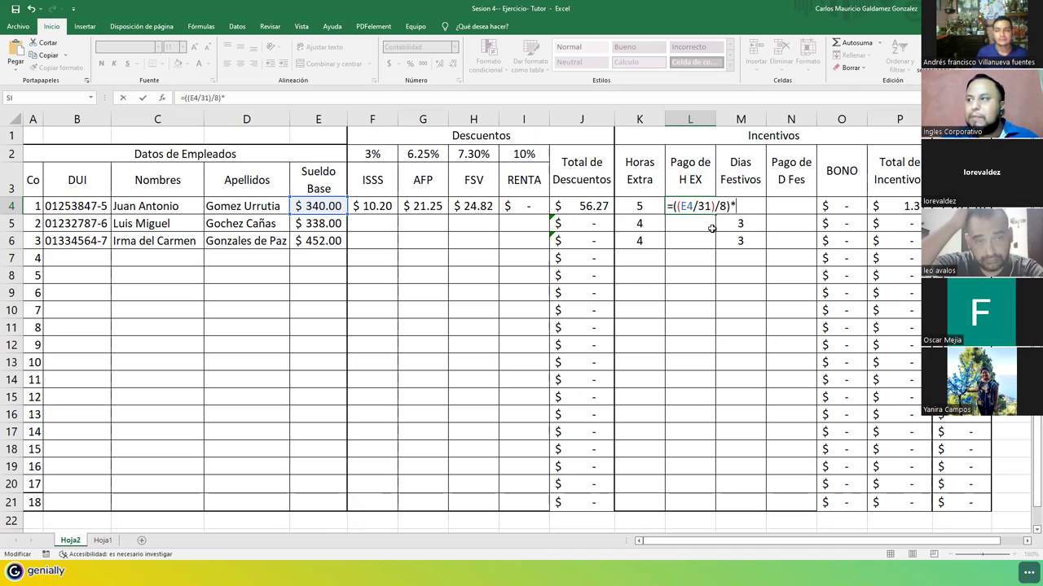
click(640, 205)
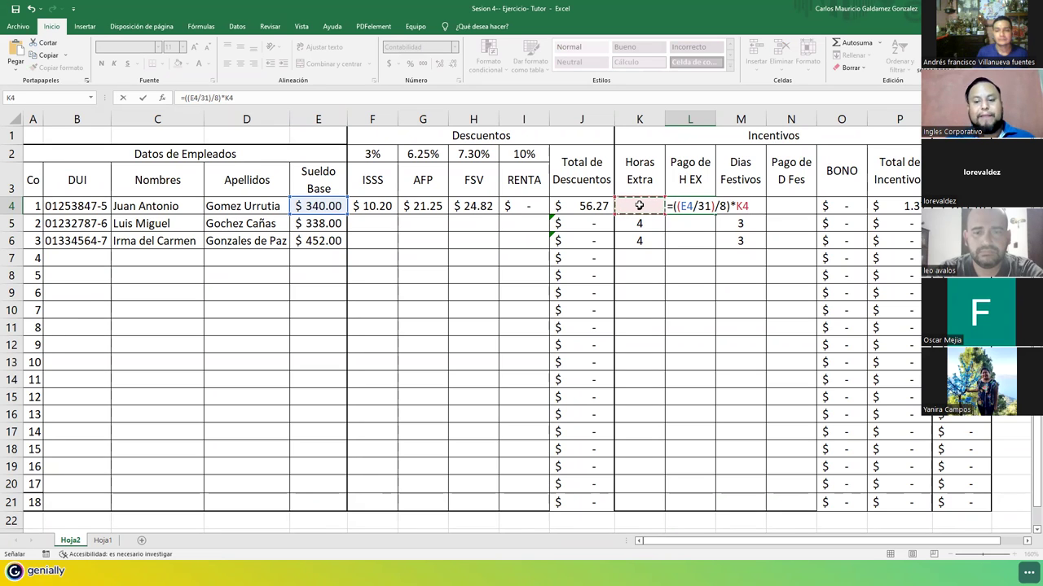
text(*2)
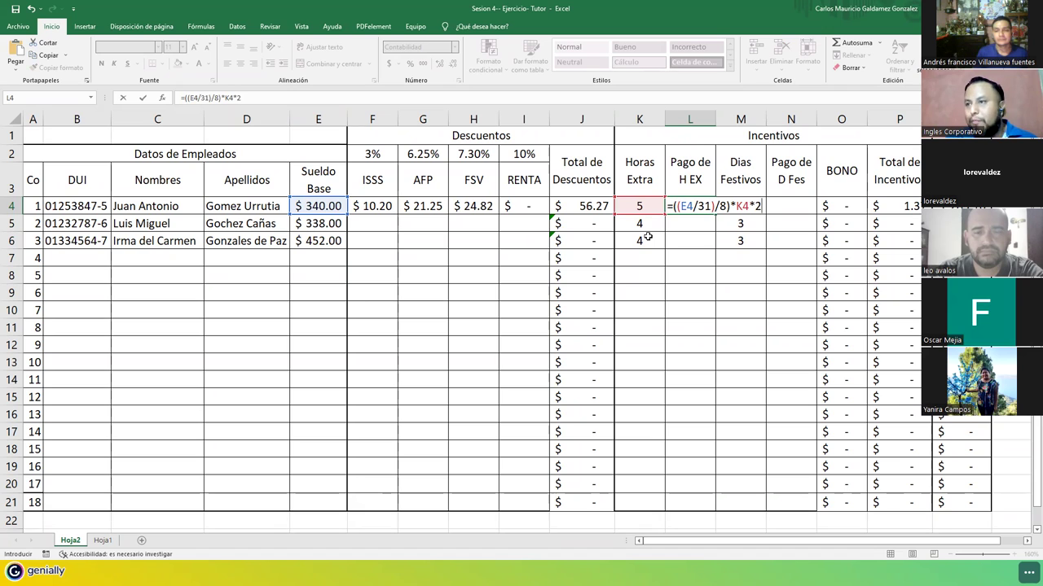
key(Return)
key(Up)
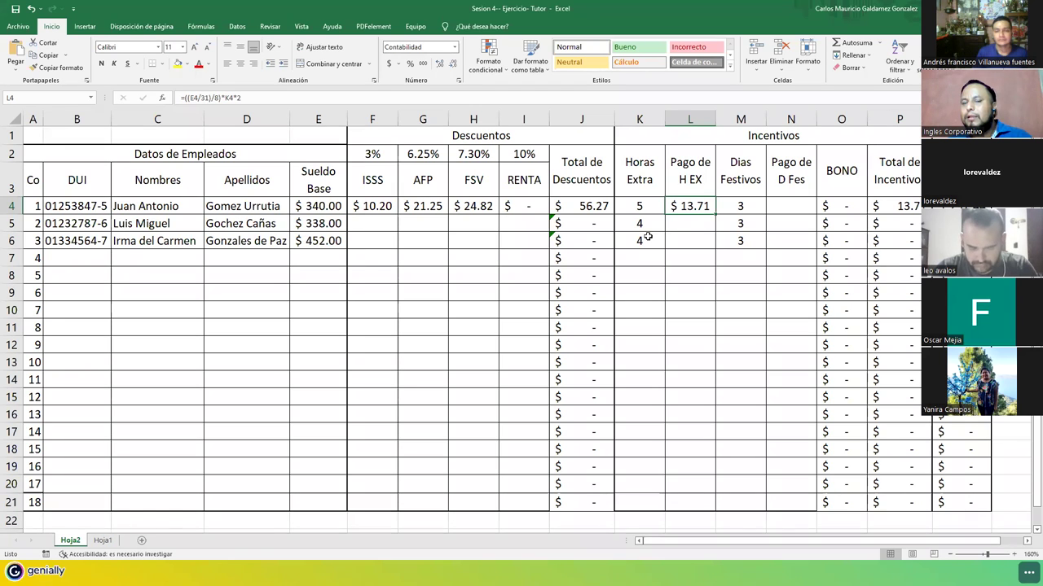
Step: Copy the full formula text from L4 without changing the cell
key(F2)
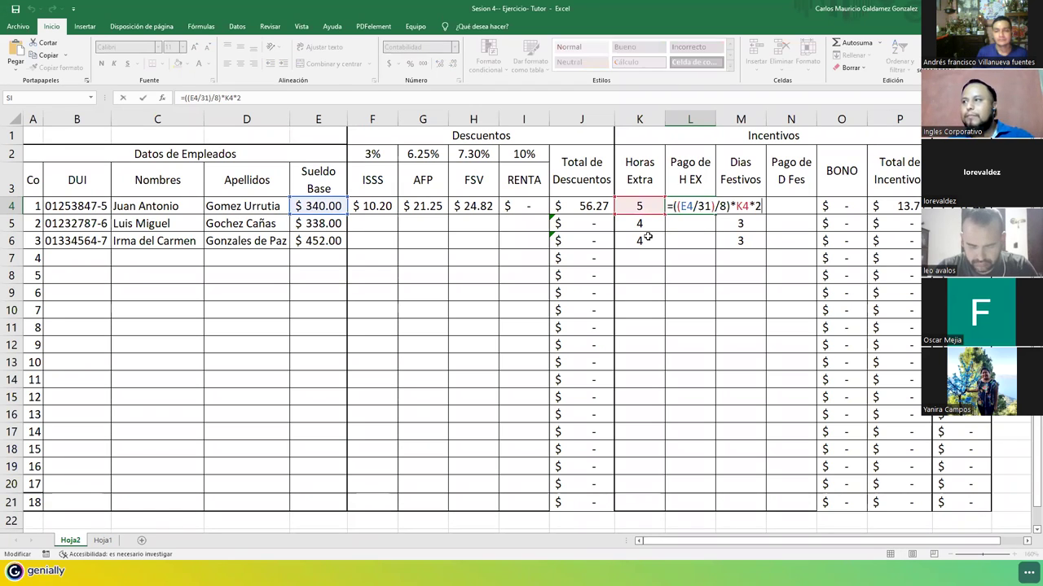
key(shift+Home)
key(ctrl+c)
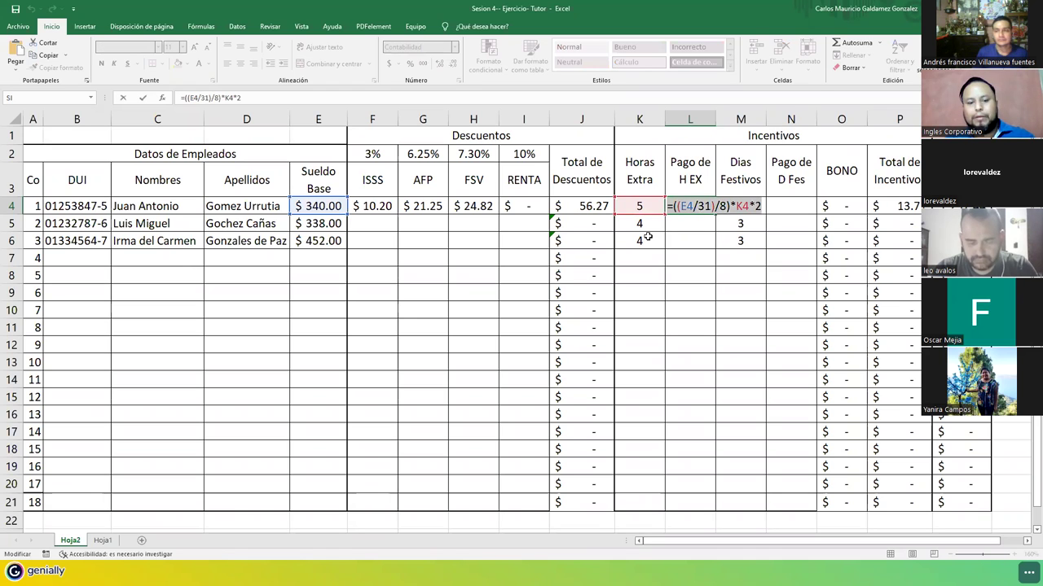
key(Right)
key(Right)
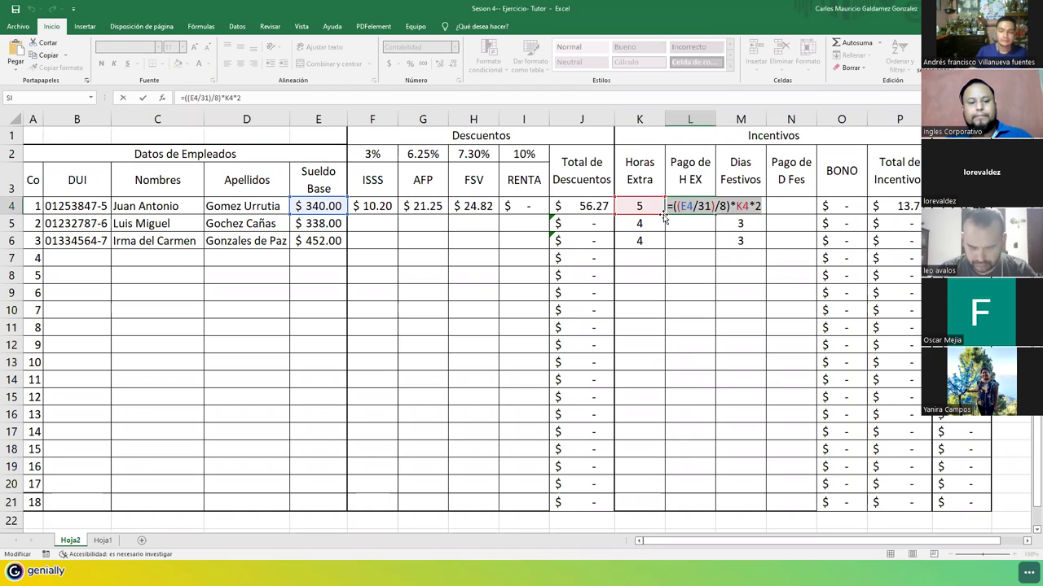
key(Escape)
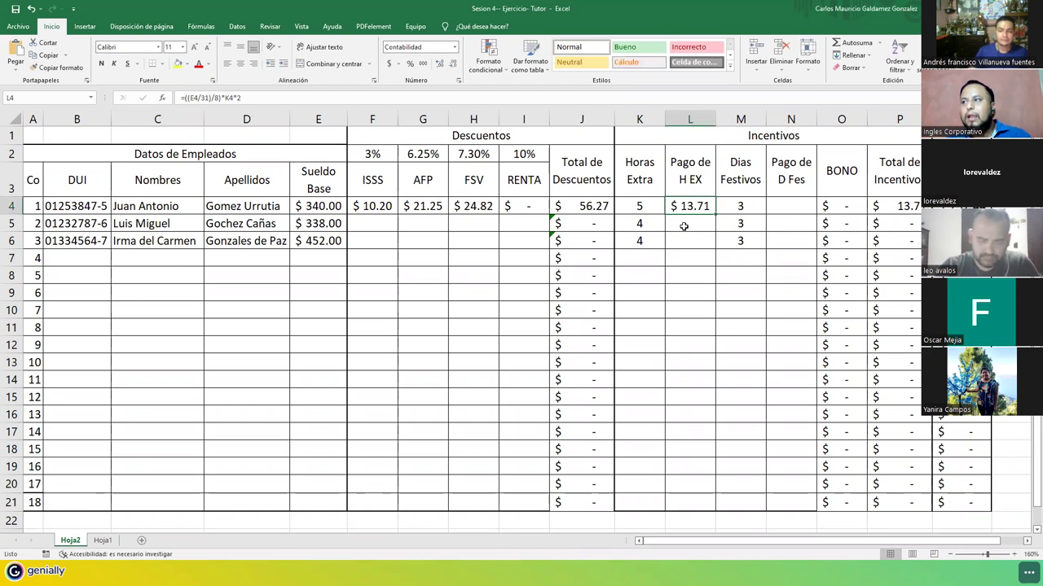
Step: Select N4 for the Pago de D Fes, recheck the Dias festivos multiplier in the Notepad note, and return to Excel
click(796, 202)
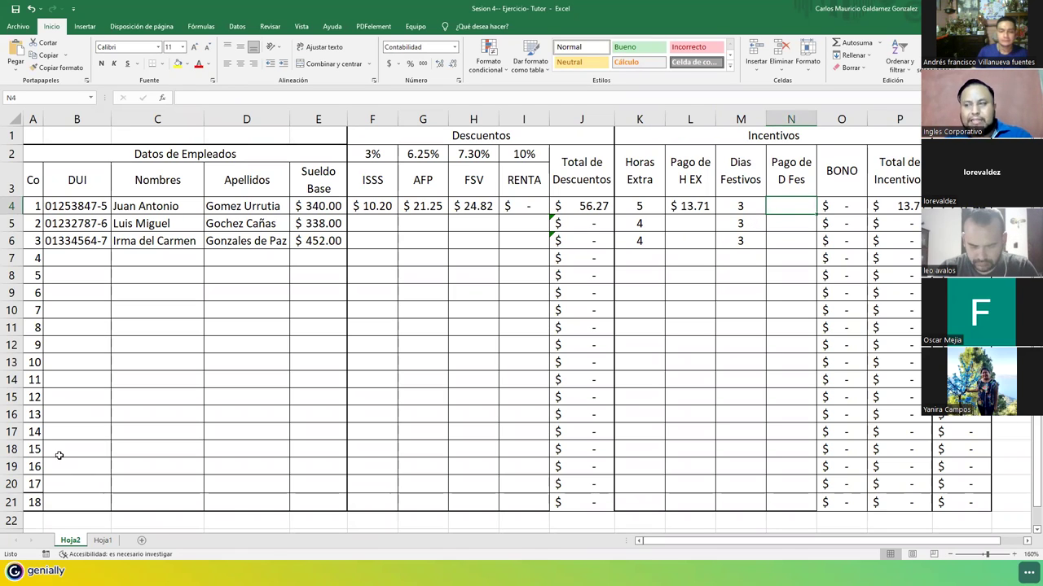
key(alt+Tab)
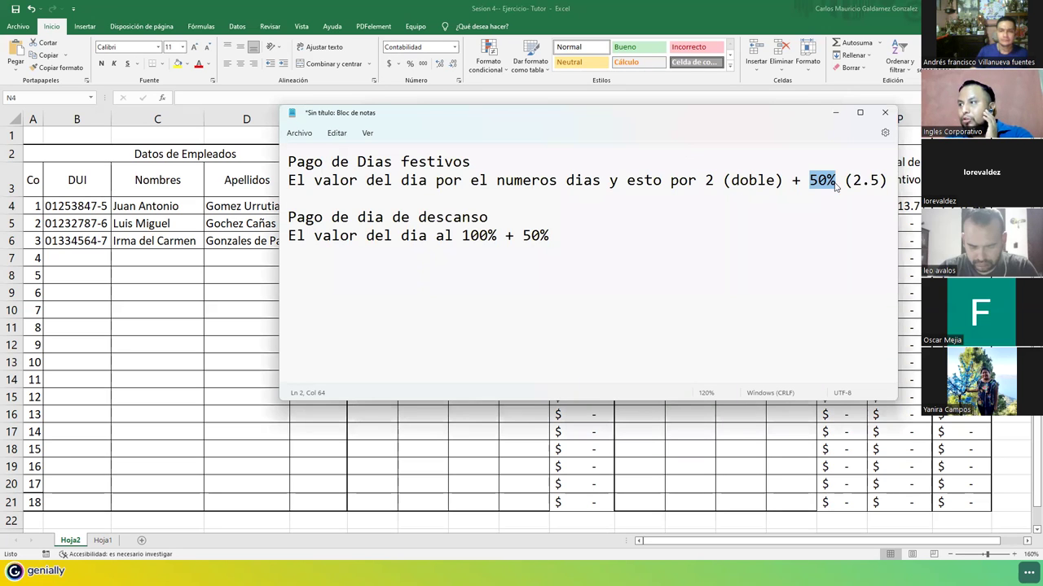
drag(853, 180, 871, 180)
drag(697, 180, 740, 180)
drag(808, 180, 835, 180)
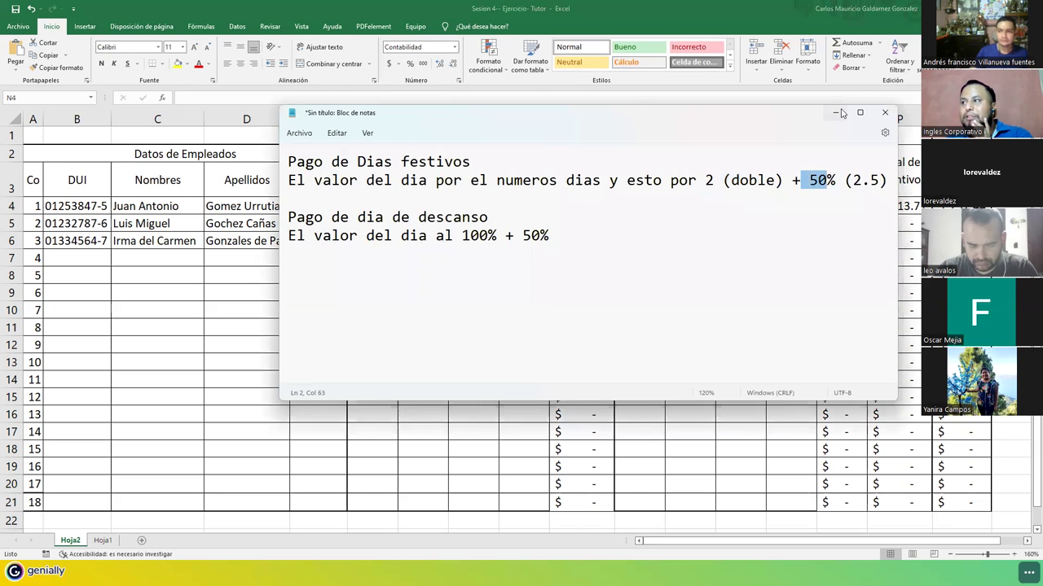
click(837, 114)
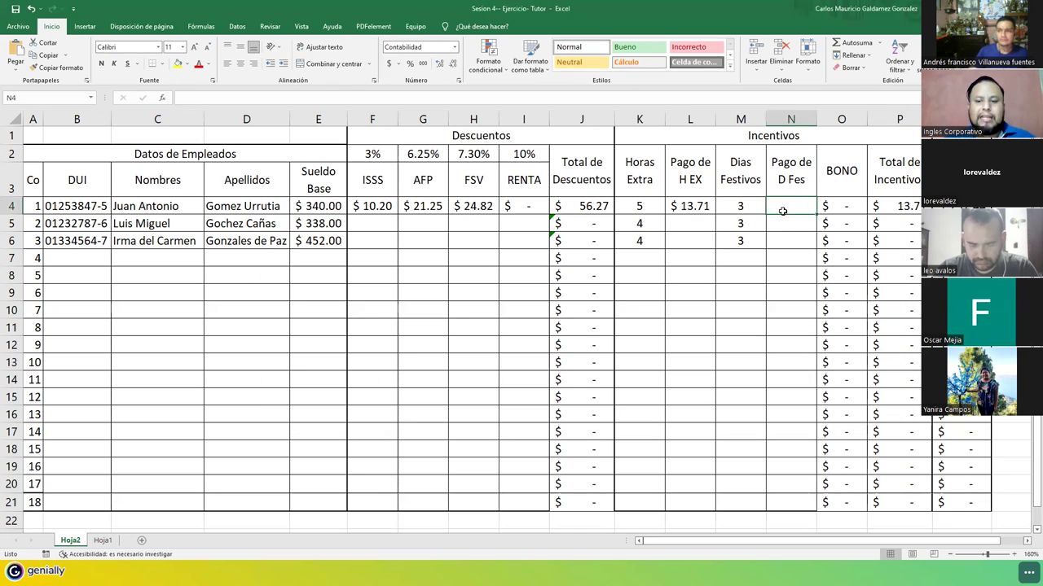
Step: Paste the copied overtime formula into N4, keeping a single equals sign: =((E4/31)/8)*K4*2
text(=)
key(ctrl+v)
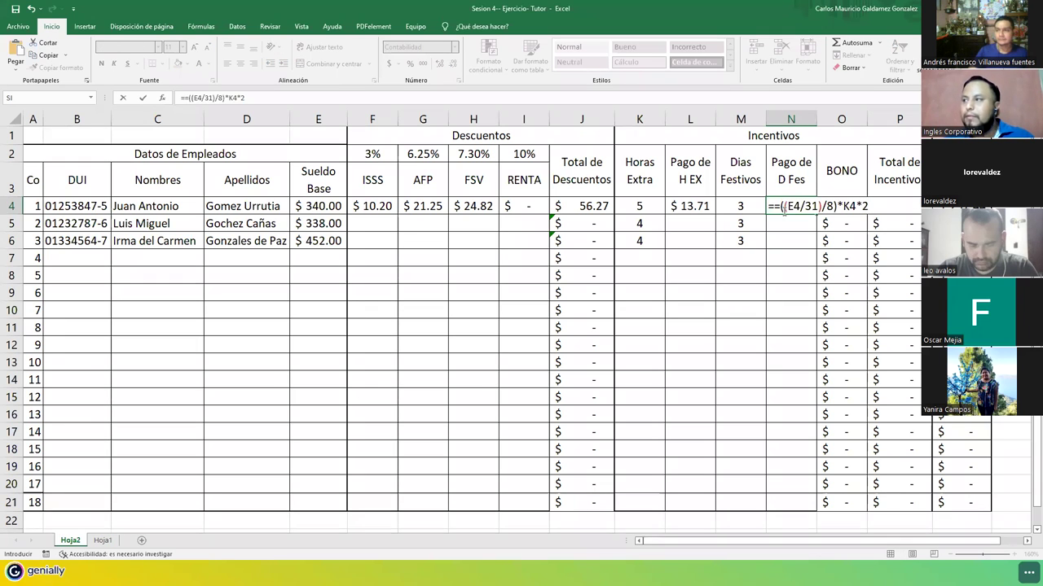
click(783, 209)
key(BackSpace)
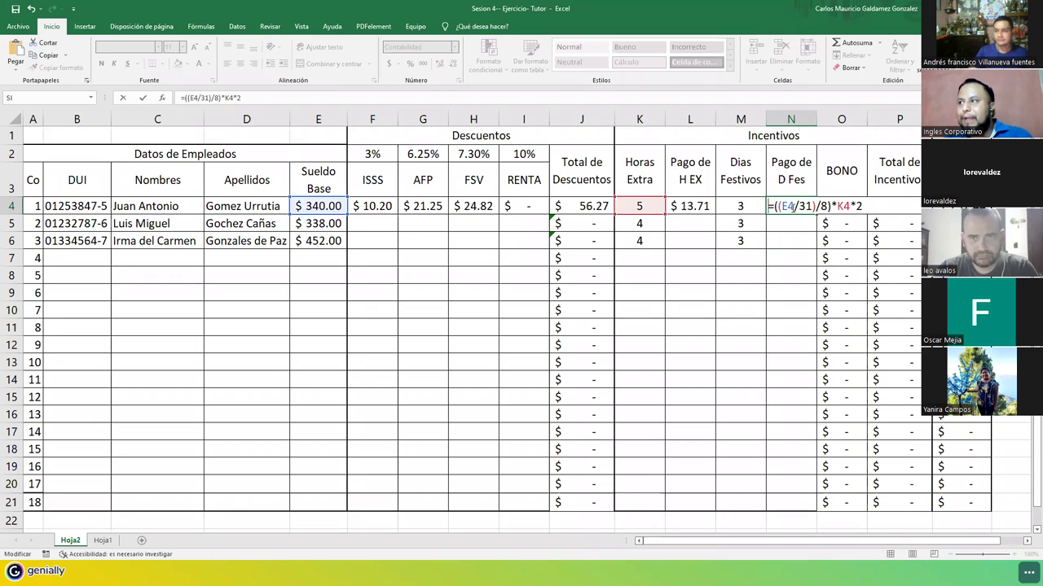
Step: Remove the division by 8 and the extra opening parenthesis from the N4 formula, giving =(E4/31)*K4*2
click(816, 206)
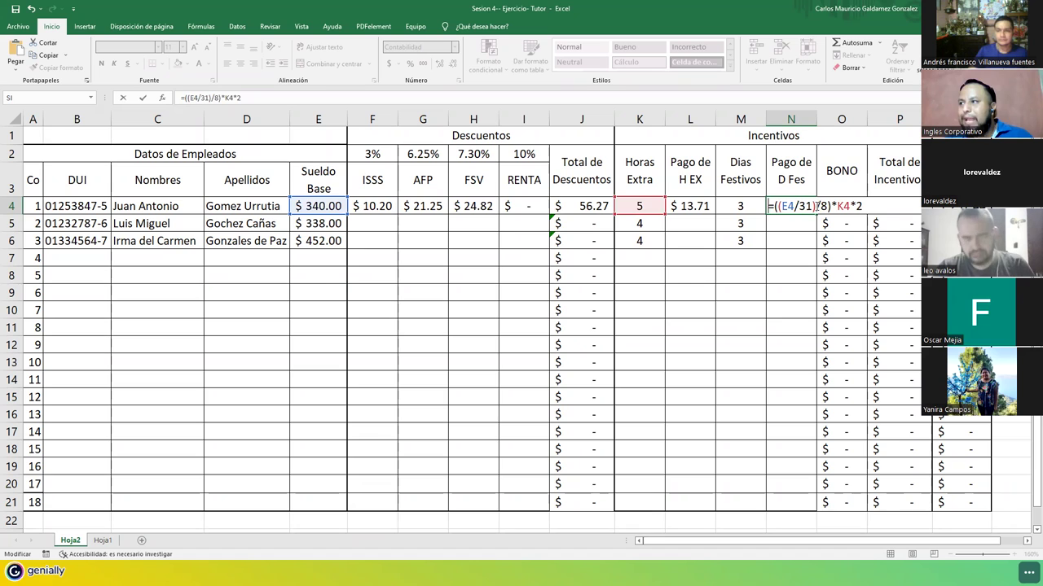
key(Delete)
key(Delete)
key(Delete)
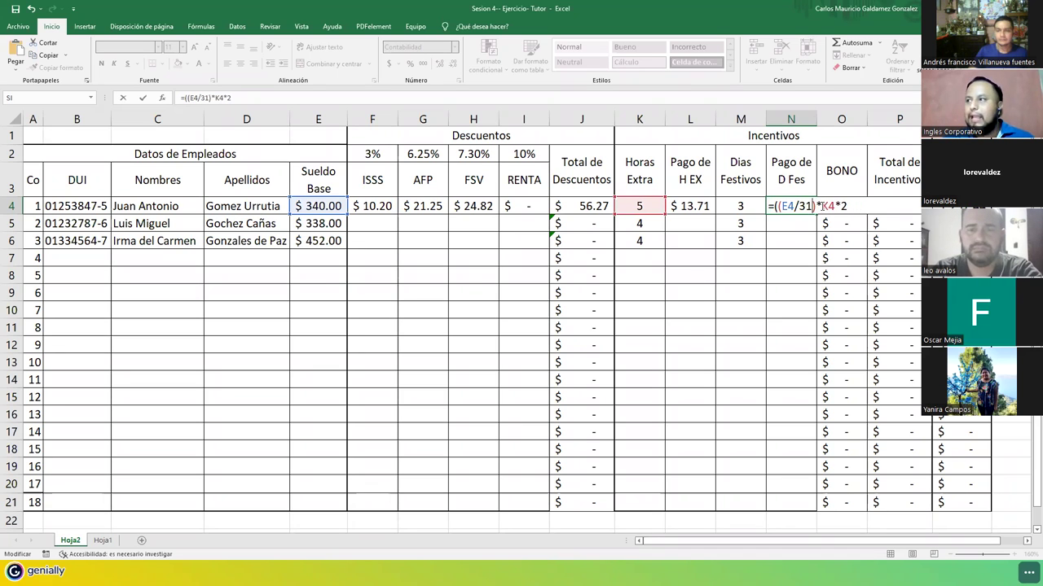
click(780, 206)
key(BackSpace)
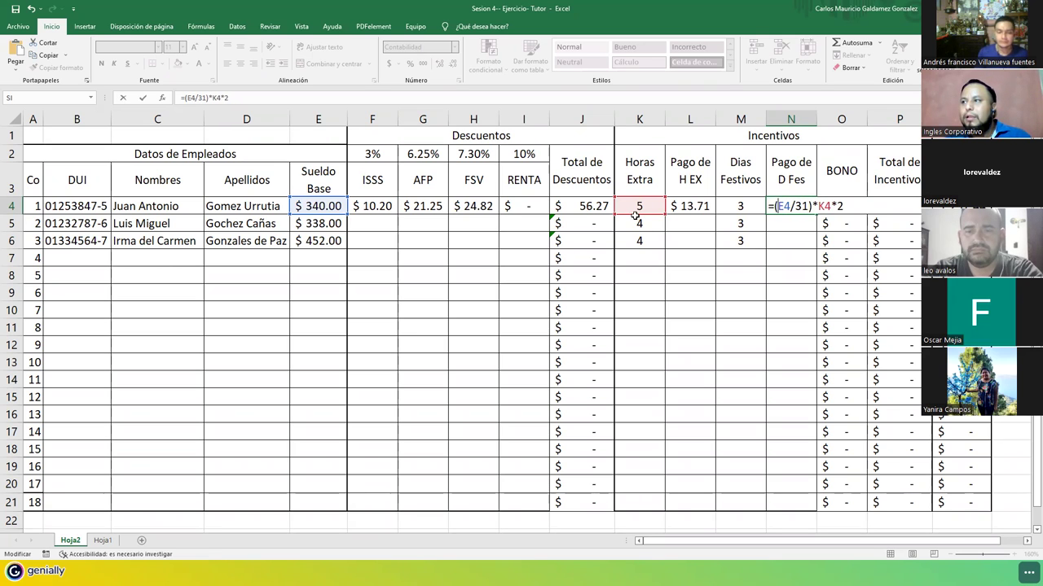
Step: Point the N4 holiday-pay formula to M4 instead of K4 and set its multiplier to 2.5: =(E4/31)*M4*2.5
drag(635, 214, 740, 213)
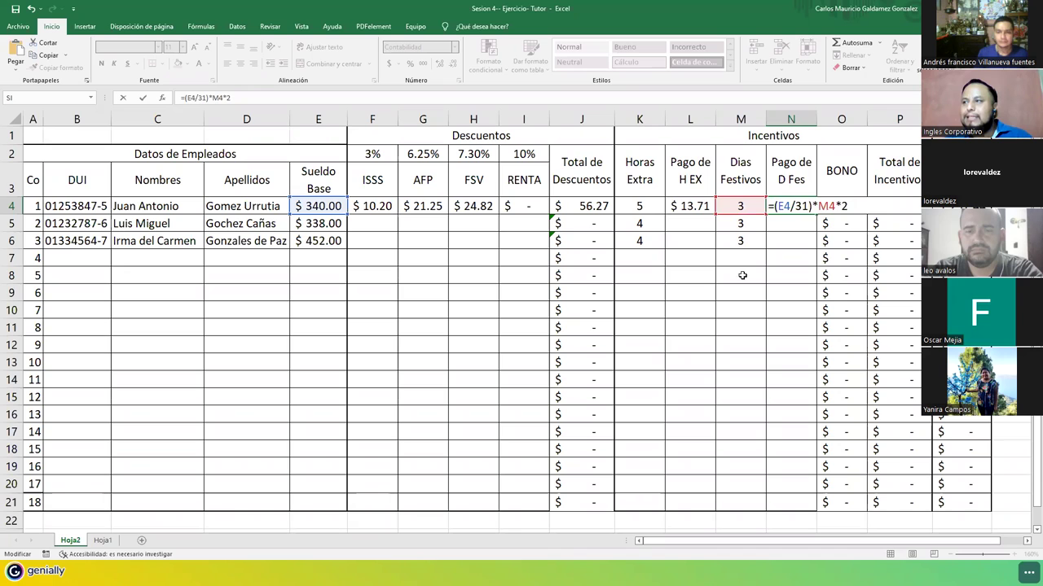
double_click(846, 206)
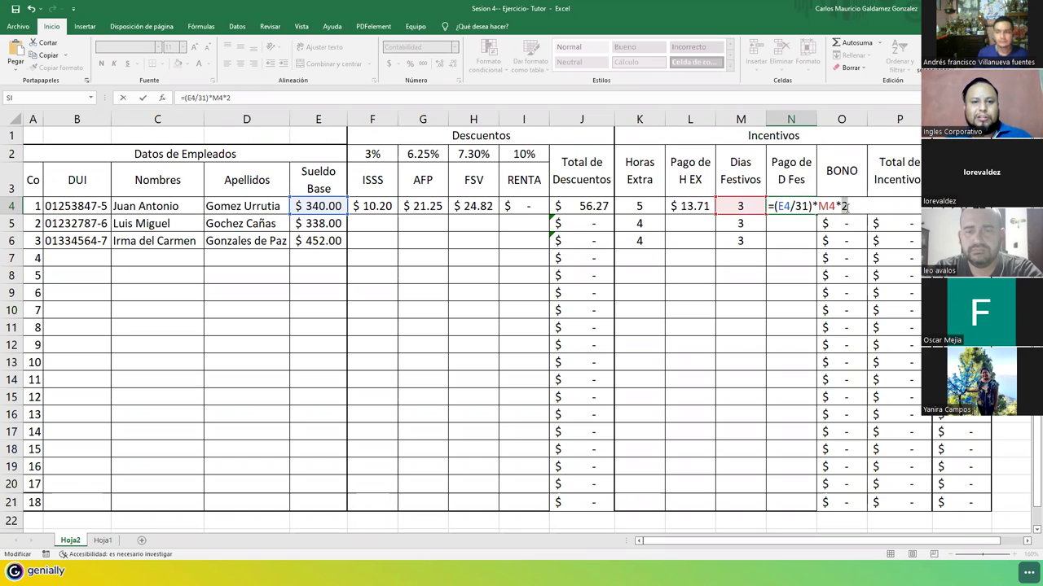
click(857, 209)
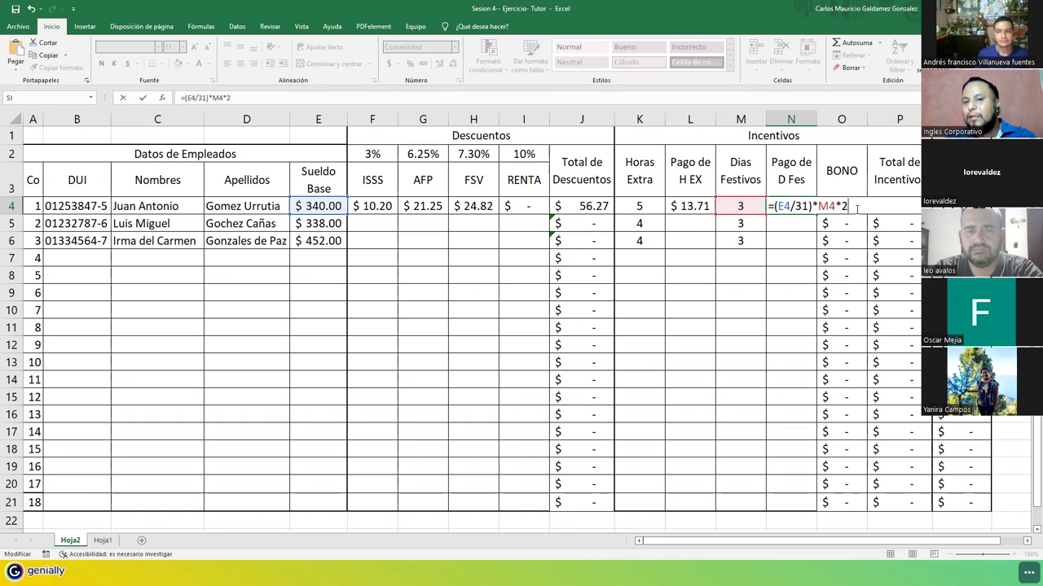
text(5)
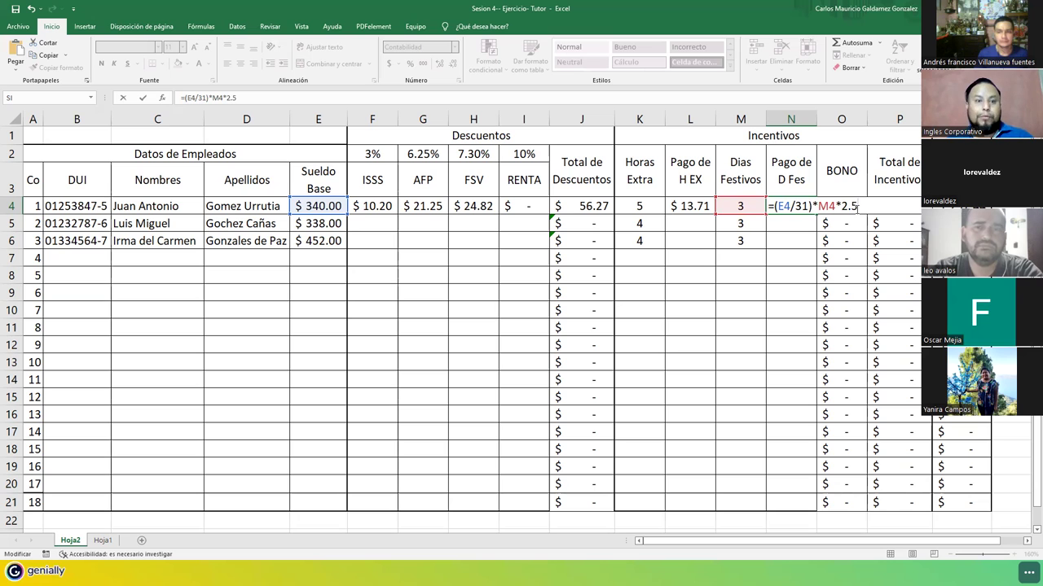
key(Return)
Step: Review the holiday-pay formula in N4 and the Dias Festivos value it uses, without changing the formula
click(792, 206)
click(750, 205)
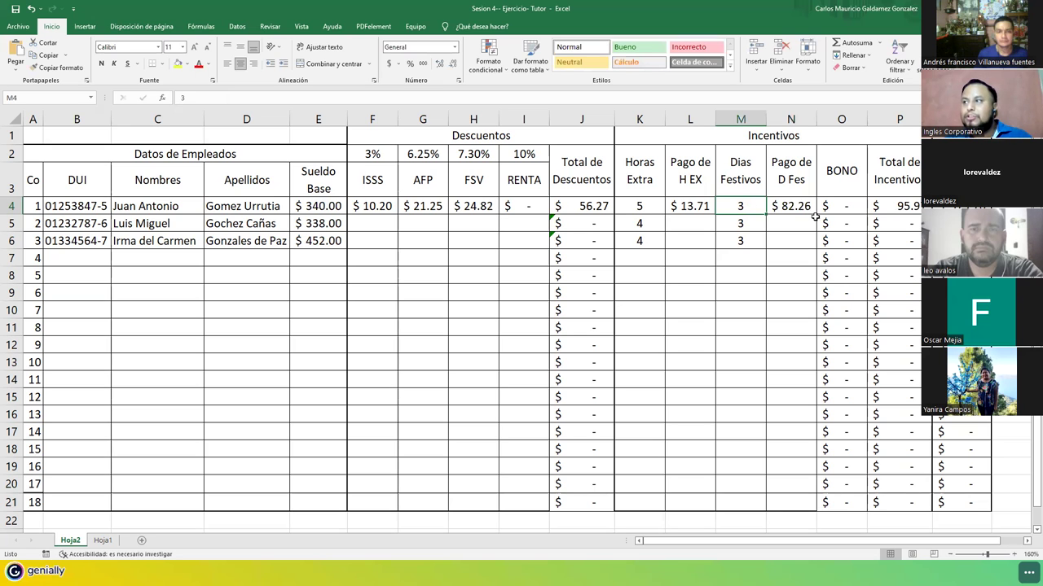
click(791, 206)
key(F2)
key(shift+Left)
key(shift+Left)
key(shift+Left)
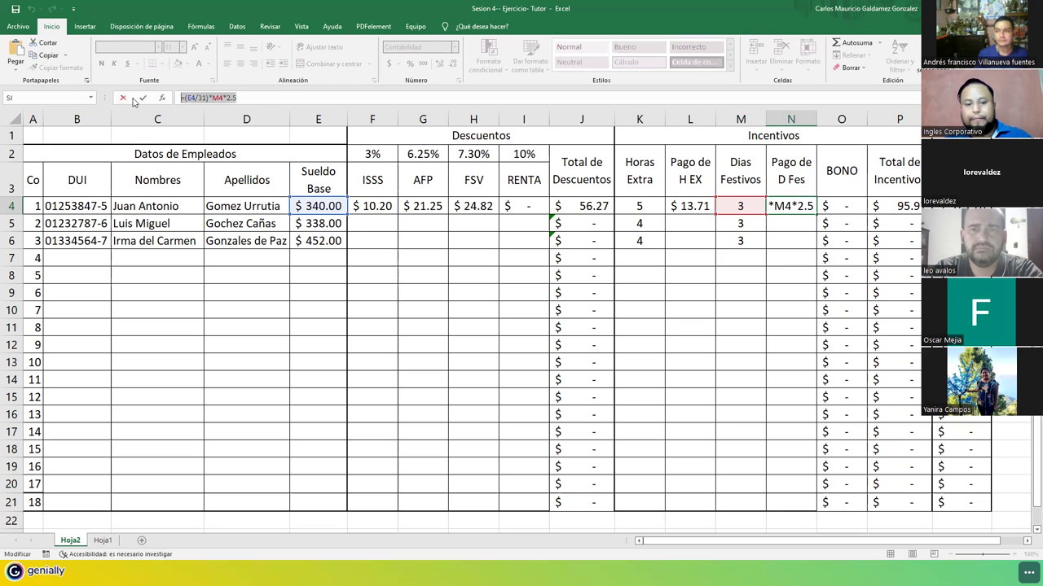
key(Return)
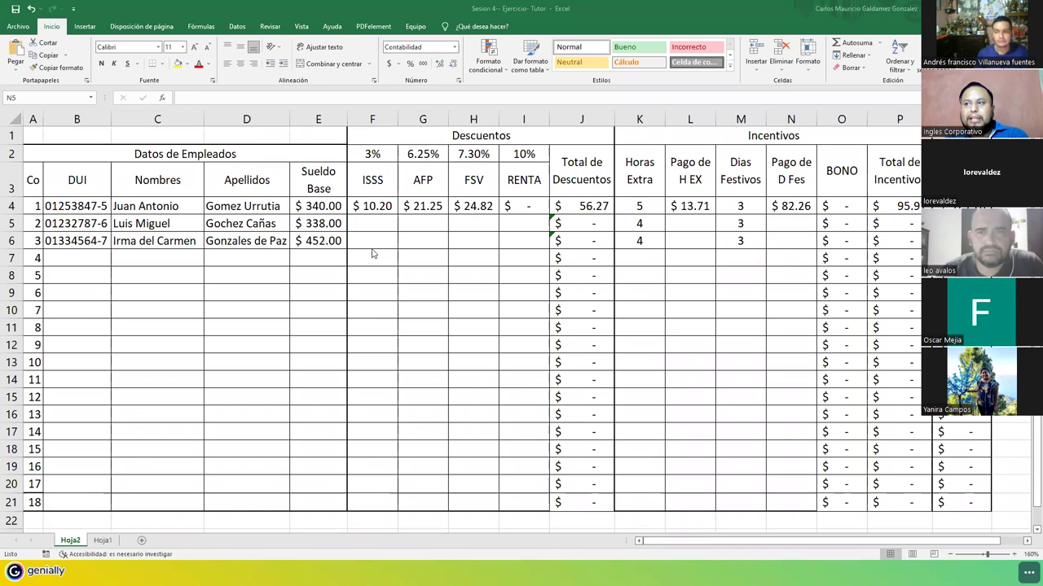
Step: Copy the ISSS, AFP, FSV and RENTA formulas from F4:I4 down to row 6
click(358, 208)
drag(359, 208, 540, 254)
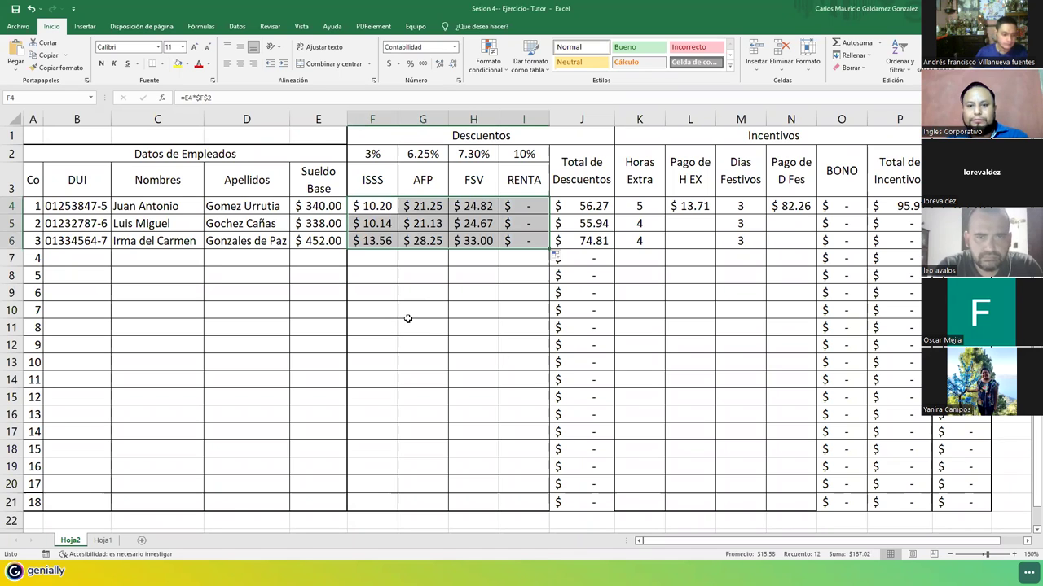
Step: Inspect the copied ISSS and AFP formulas in rows 4 to 6 to check their salary and percentage references
click(372, 207)
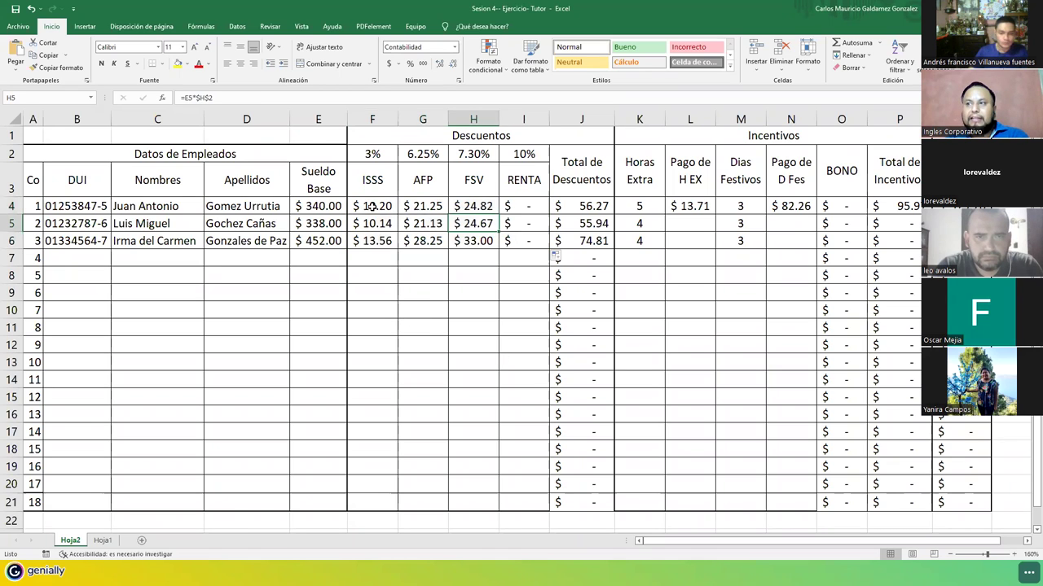
click(379, 225)
click(383, 240)
click(425, 243)
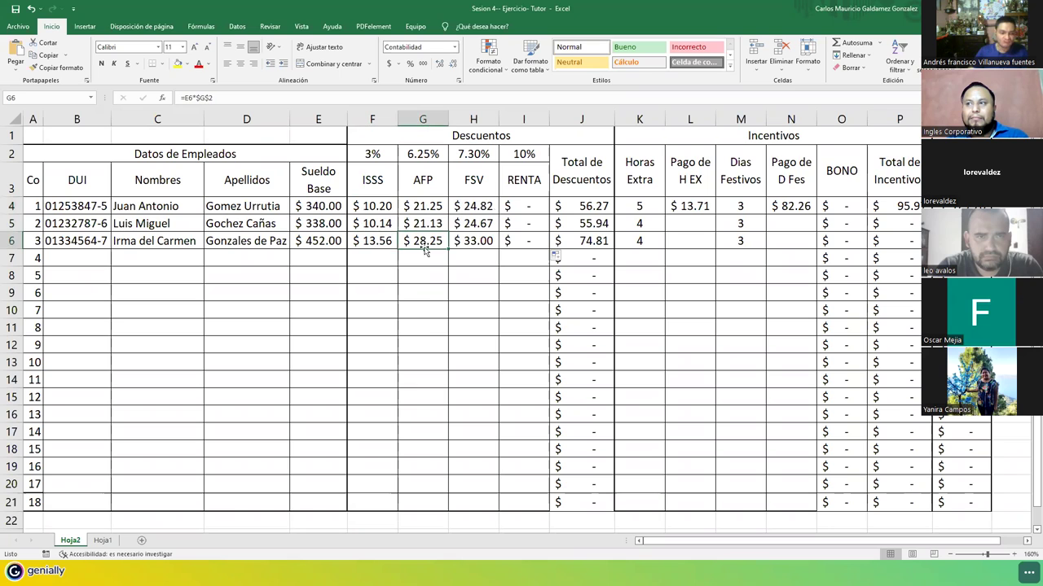
click(427, 225)
click(438, 208)
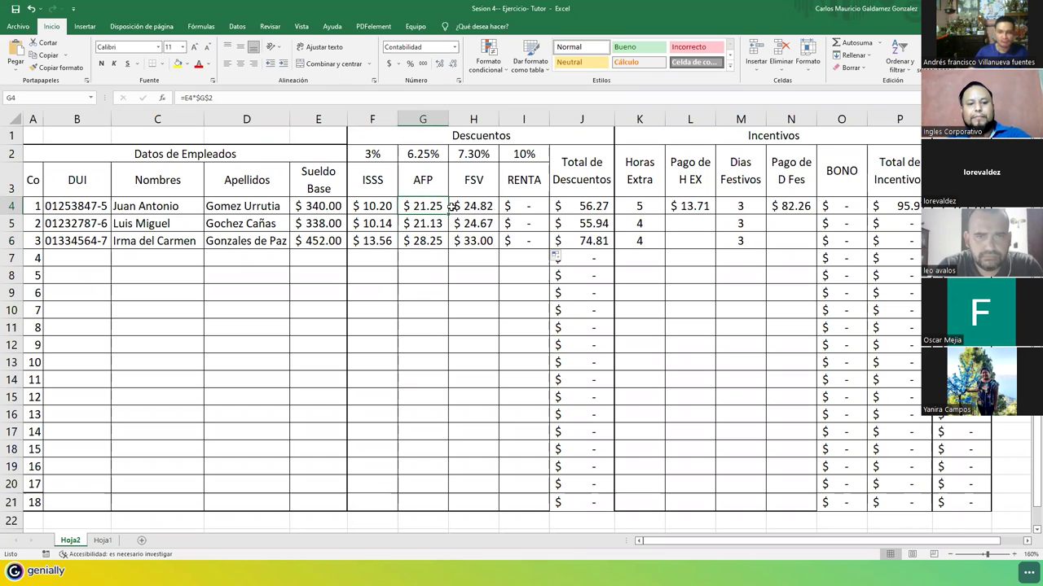
double_click(445, 208)
click(461, 230)
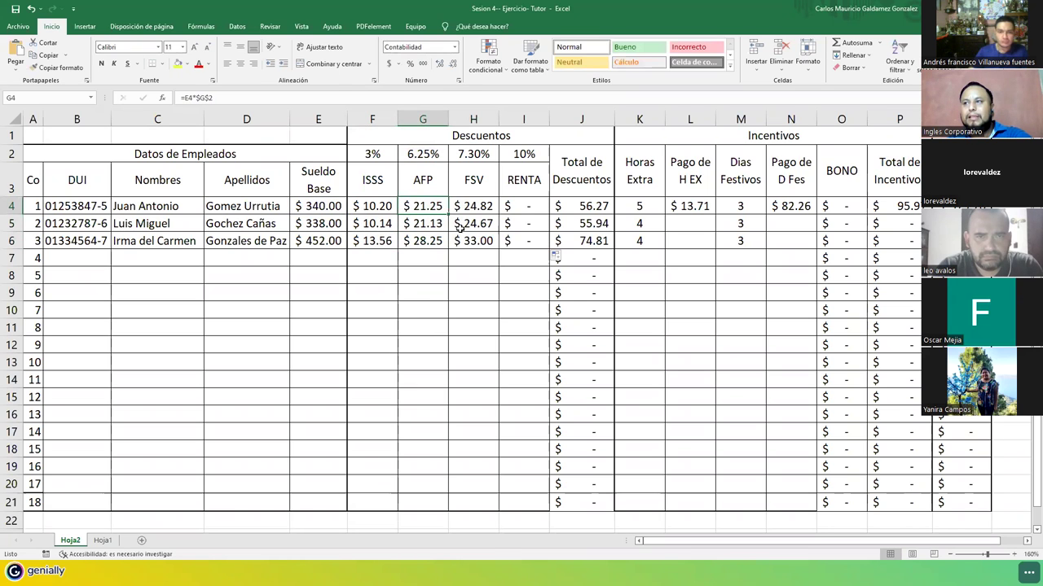
double_click(437, 224)
click(438, 242)
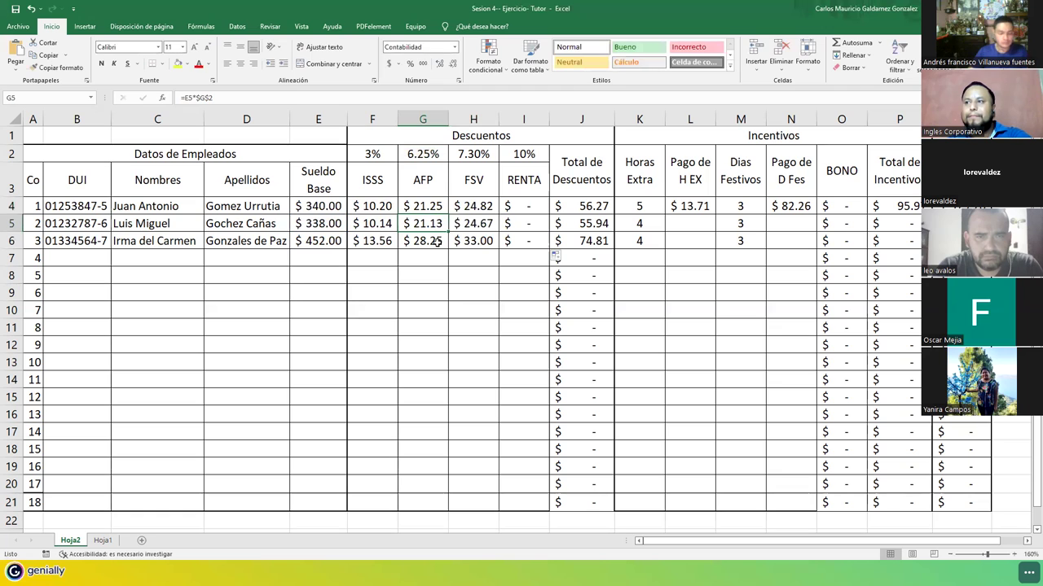
double_click(438, 242)
key(Return)
Step: Inspect the FSV and conditional RENTA formulas in rows 4 to 6 to check their cell references
click(466, 207)
double_click(466, 208)
key(Return)
double_click(466, 224)
key(Escape)
double_click(470, 241)
key(Escape)
double_click(524, 206)
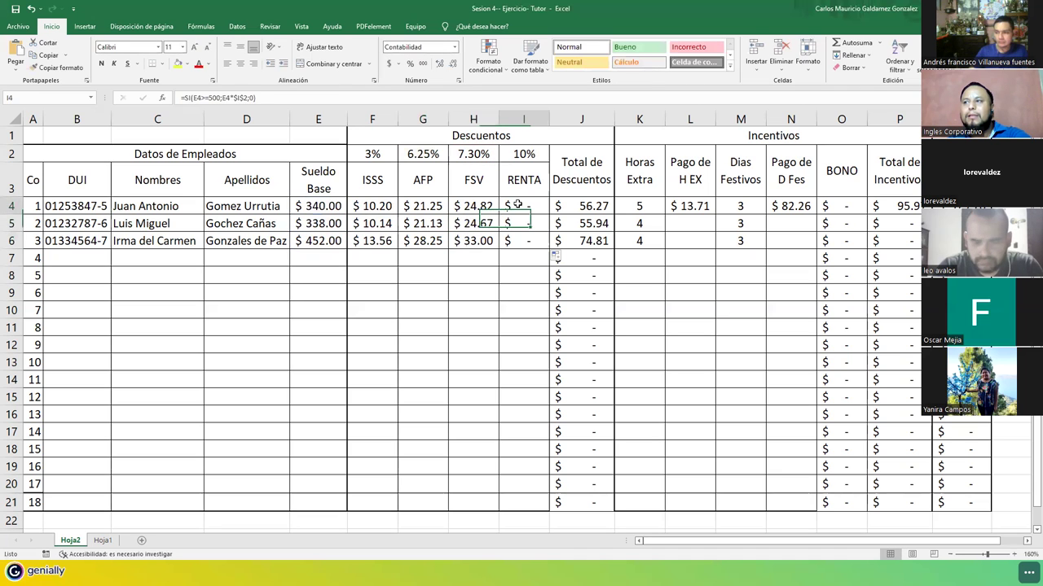
key(Escape)
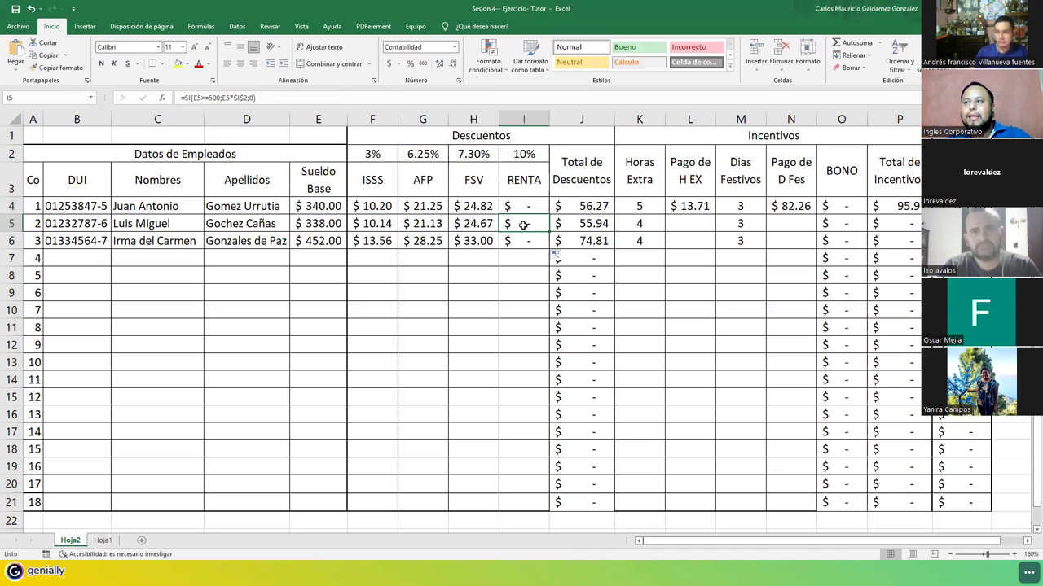
double_click(524, 224)
key(Escape)
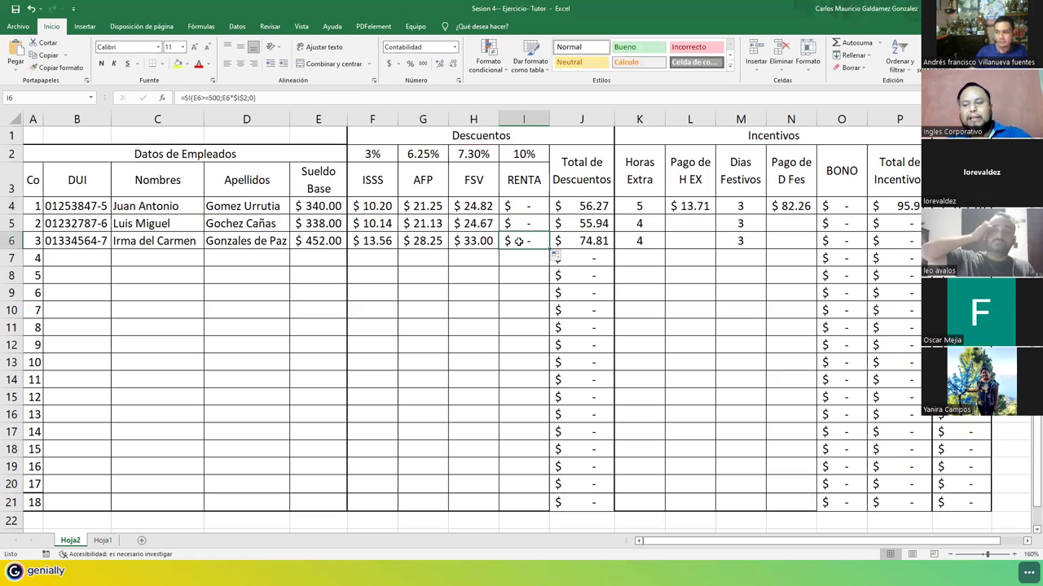
double_click(519, 241)
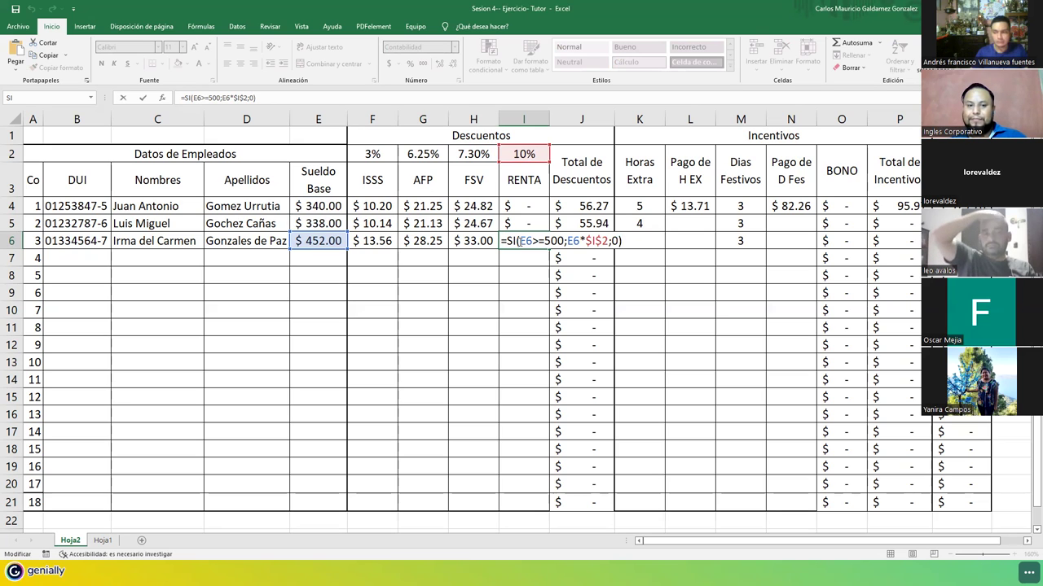
key(ctrl+Return)
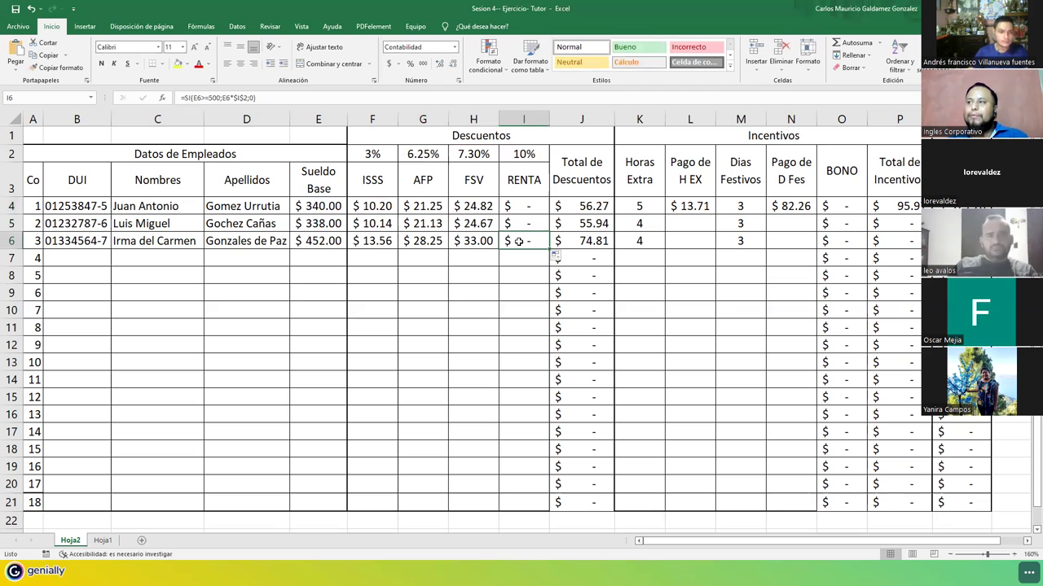
Step: Copy the Pago de H EX formula in L4 and the Pago de D Fes formula in N4 down to row 6
click(704, 206)
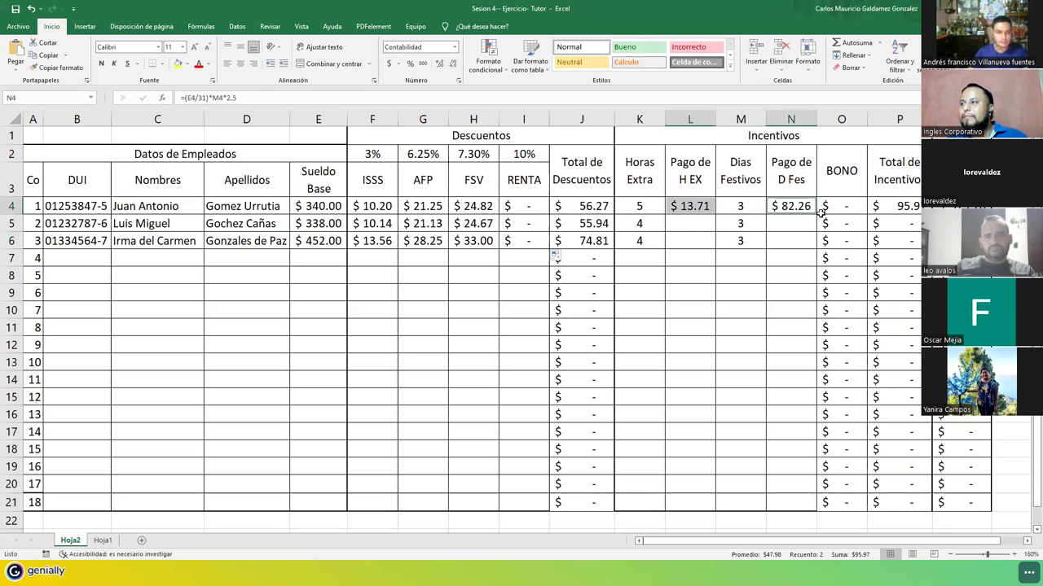
drag(714, 215, 712, 244)
click(805, 209)
drag(817, 215, 813, 243)
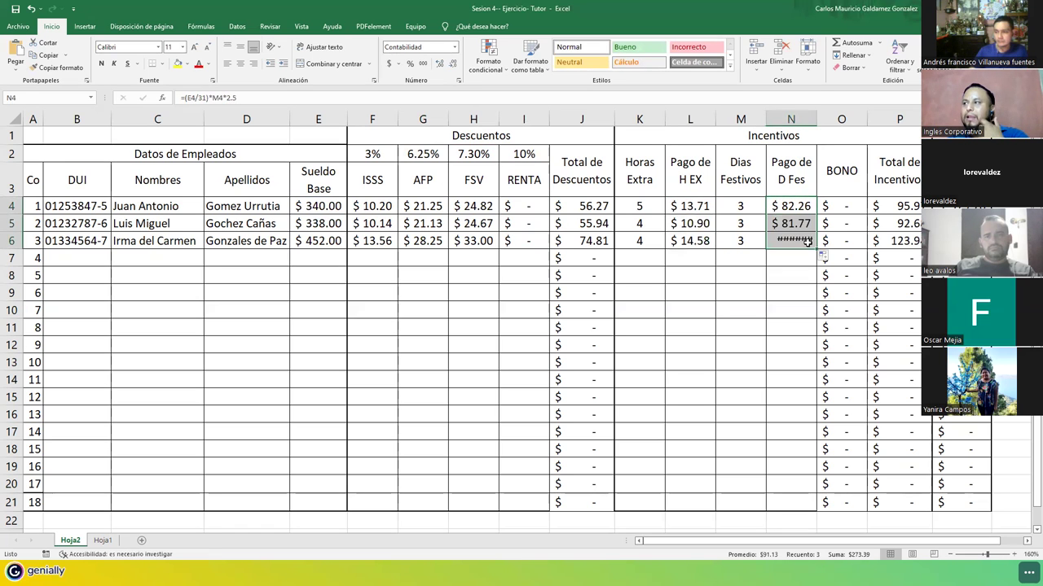
Step: Widen column N just enough for every Pago de D Fes amount to fit
double_click(816, 119)
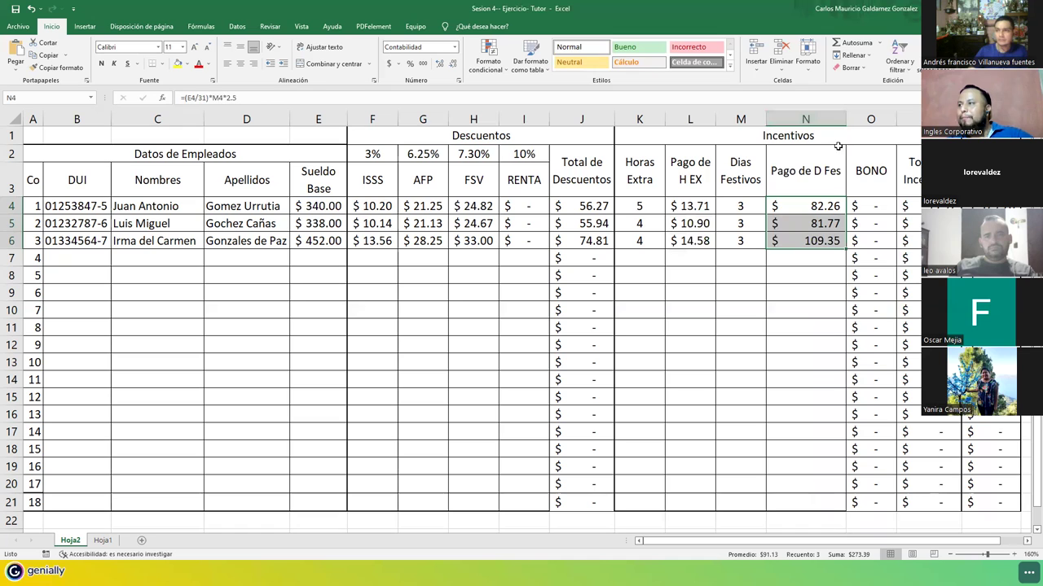
drag(845, 119, 821, 122)
click(815, 132)
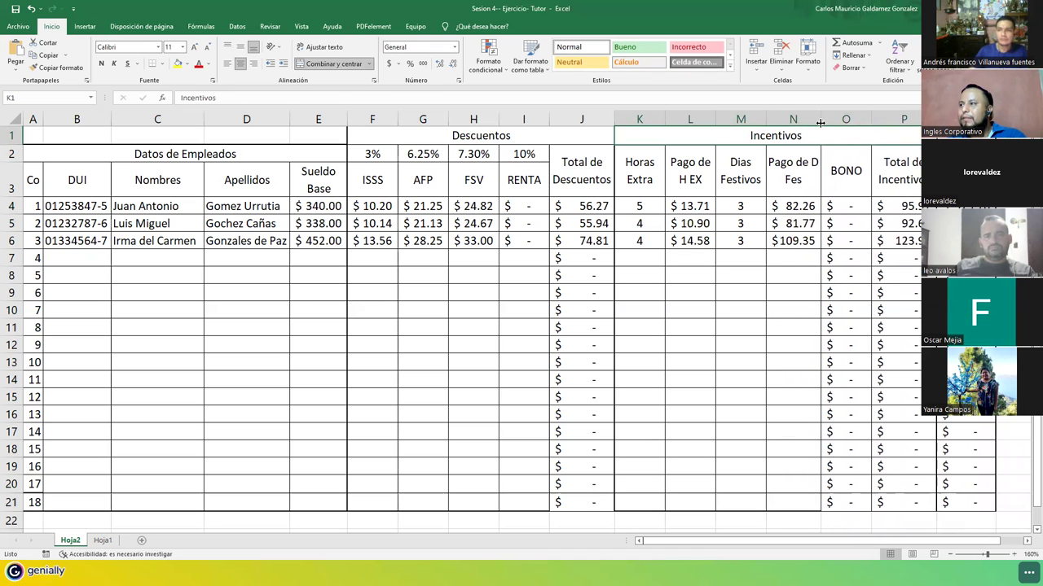
click(310, 206)
drag(312, 206, 317, 241)
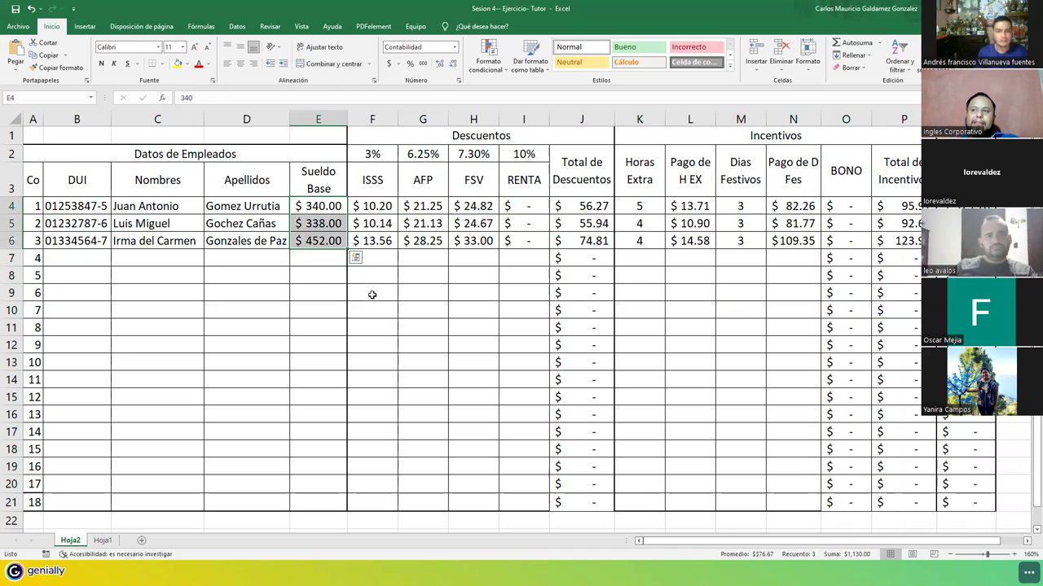
click(314, 243)
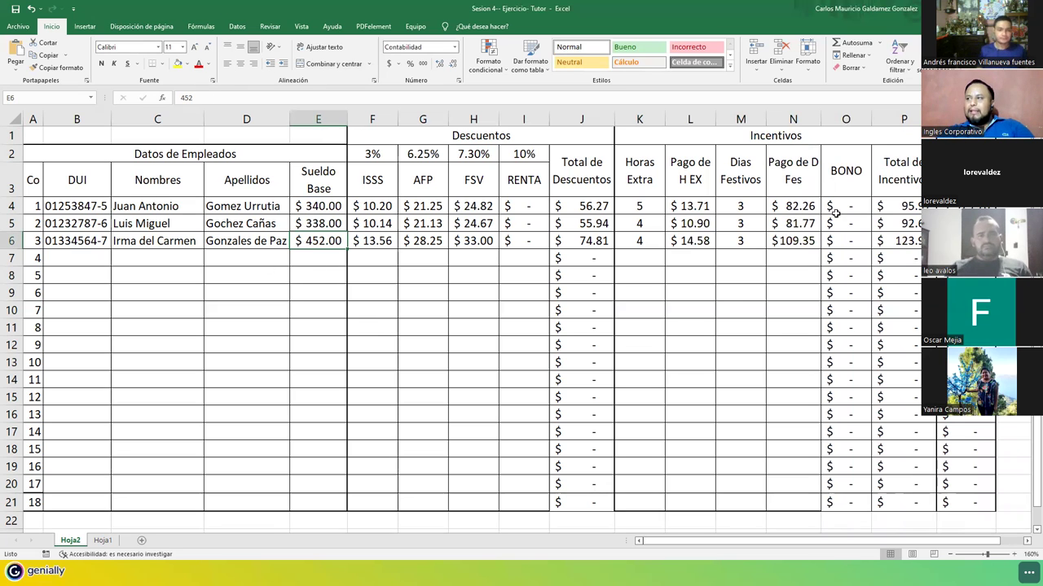
Step: Enter =Q4-E4 in R4 to compare net pay with base salary, and copy it down to R6
click(966, 206)
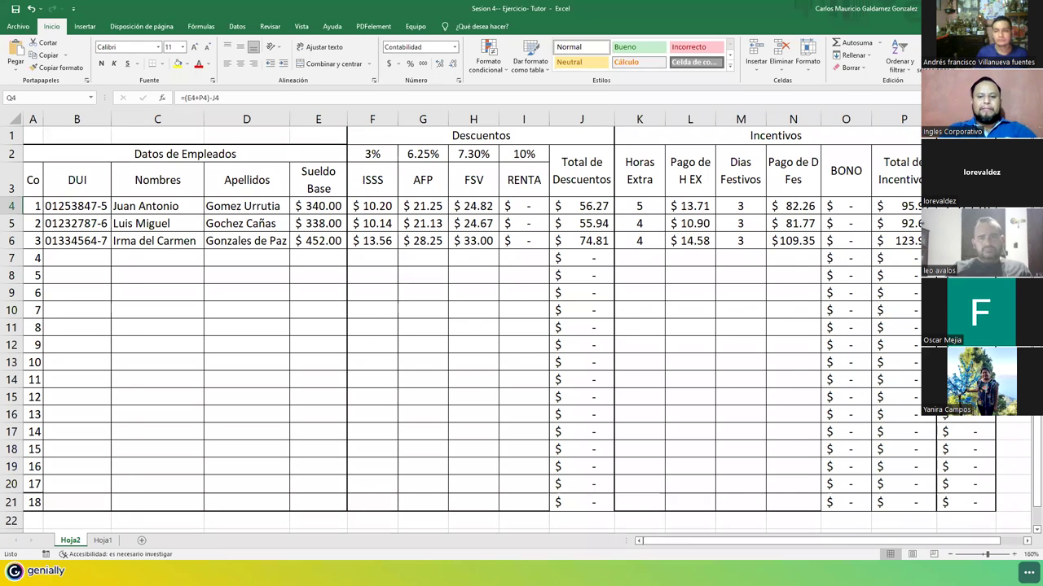
key(Right)
text(?)
key(BackSpace)
text(=)
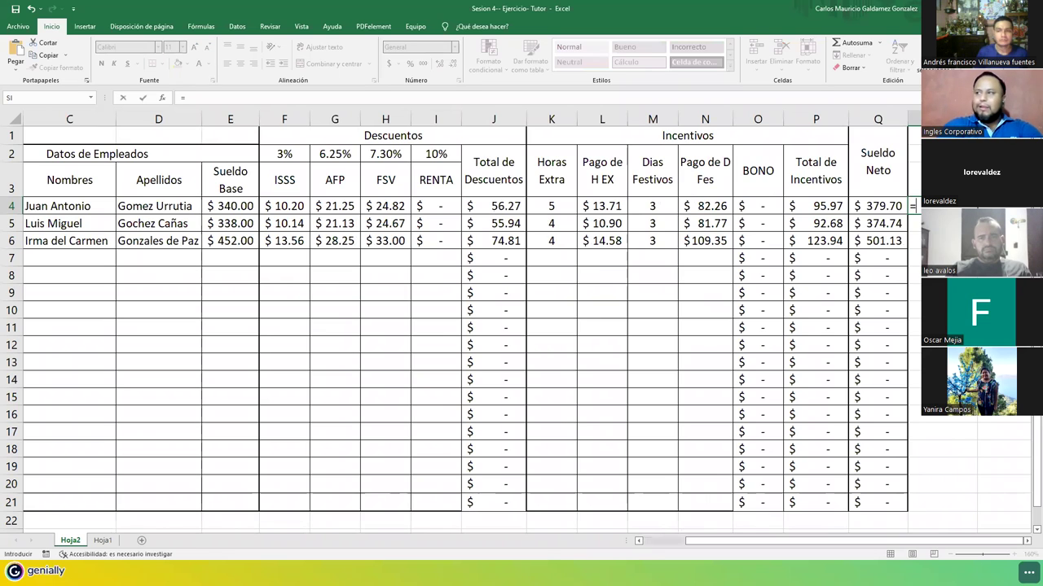
key(Left)
text(-)
key(Left)
key(Left)
key(Left)
key(Left)
key(Left)
key(Left)
key(Left)
key(Left)
key(Left)
key(Left)
key(Left)
key(Left)
key(Left)
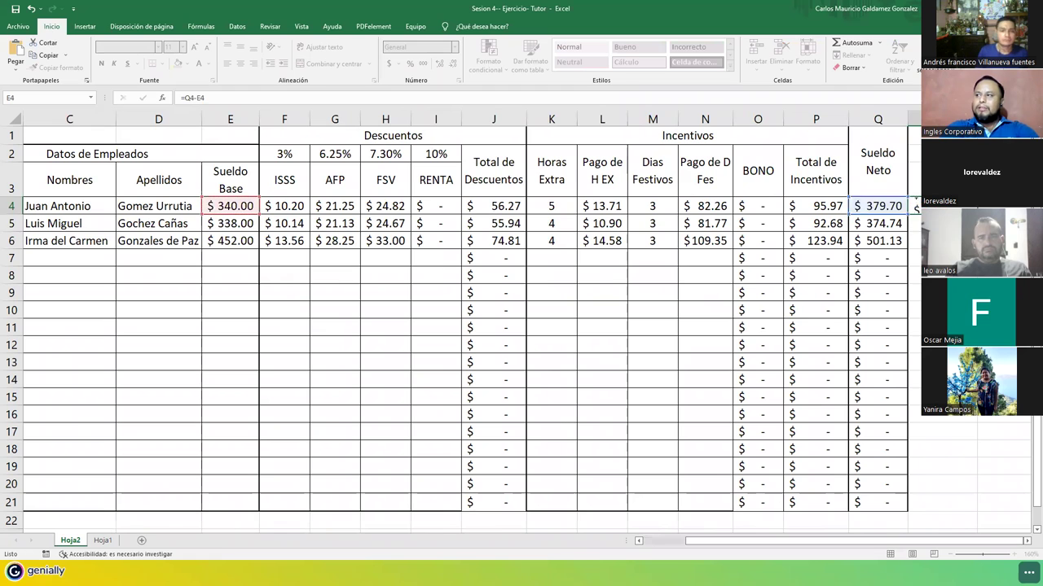
key(ctrl+Return)
drag(966, 214, 966, 249)
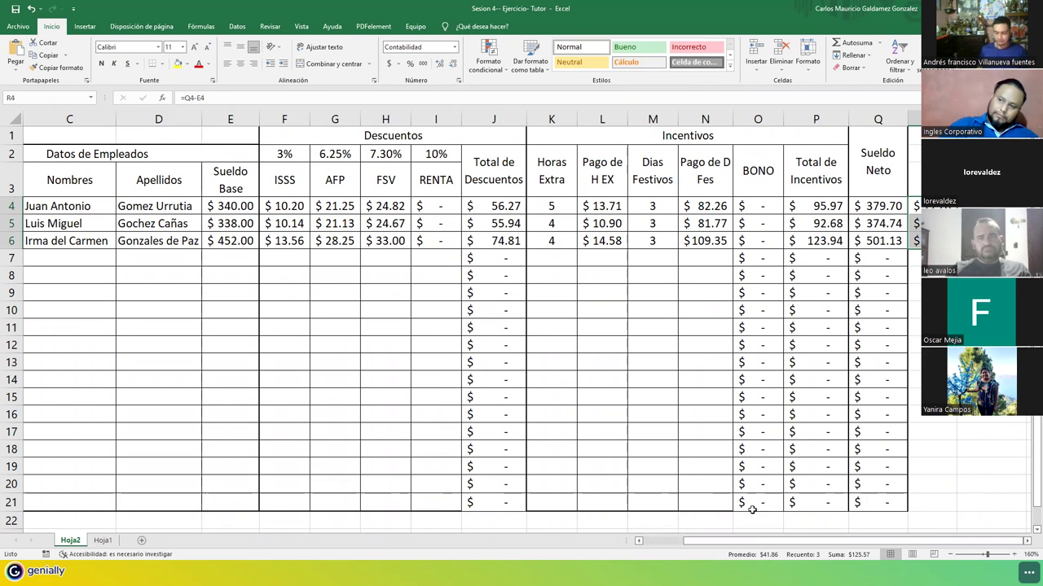
Step: Zoom out to 145% to view the whole payroll table and examine the formulas in R4 and Q4
click(639, 542)
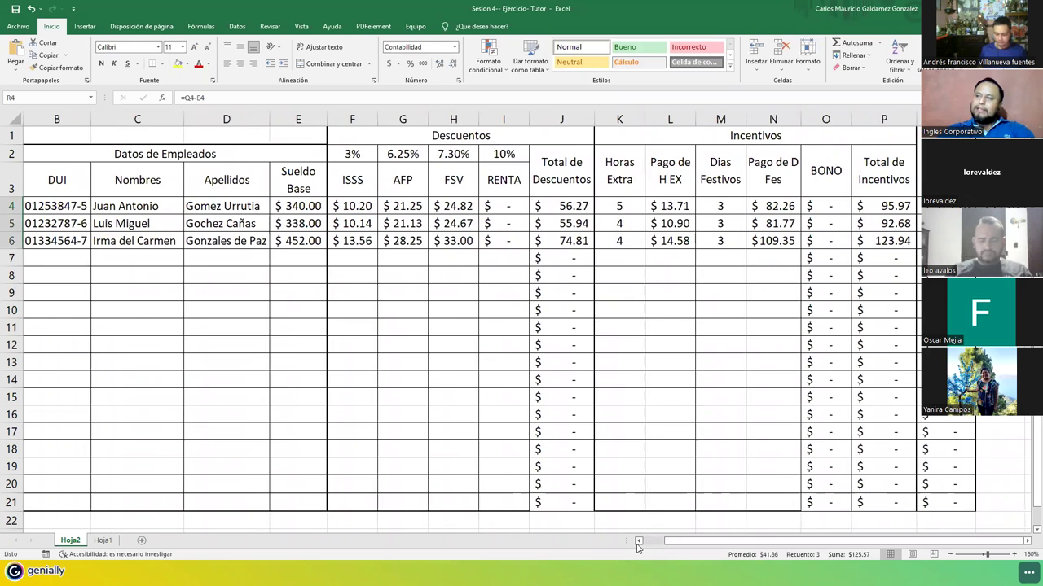
click(638, 543)
ctrl+scroll(570, 370, down, 1)
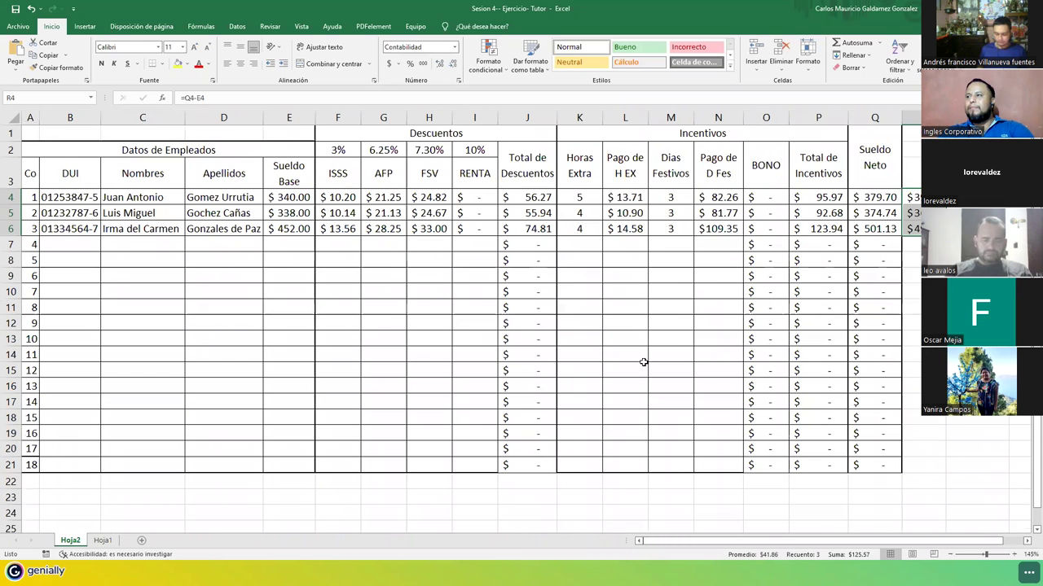
click(911, 199)
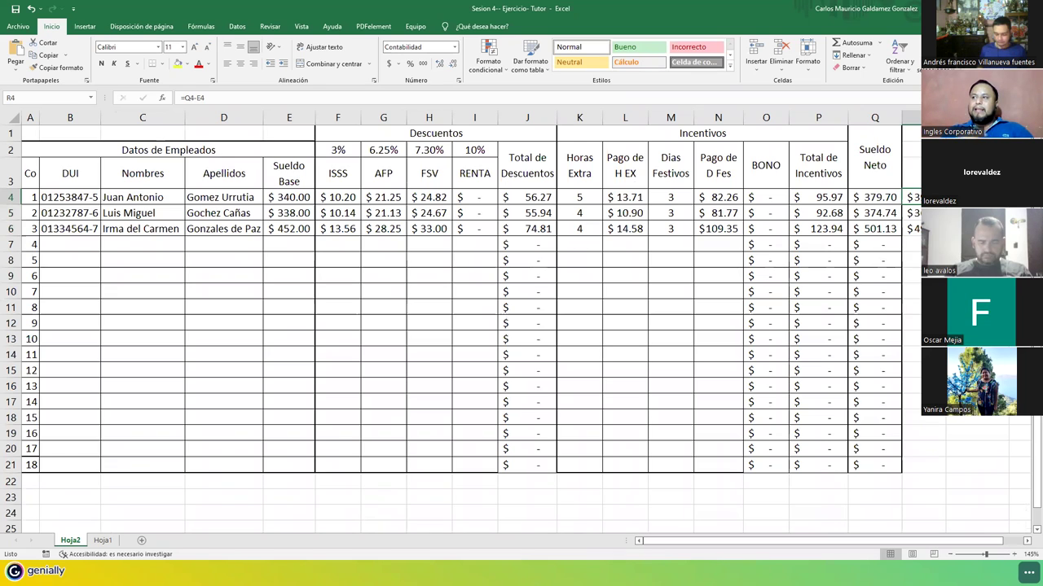
click(861, 198)
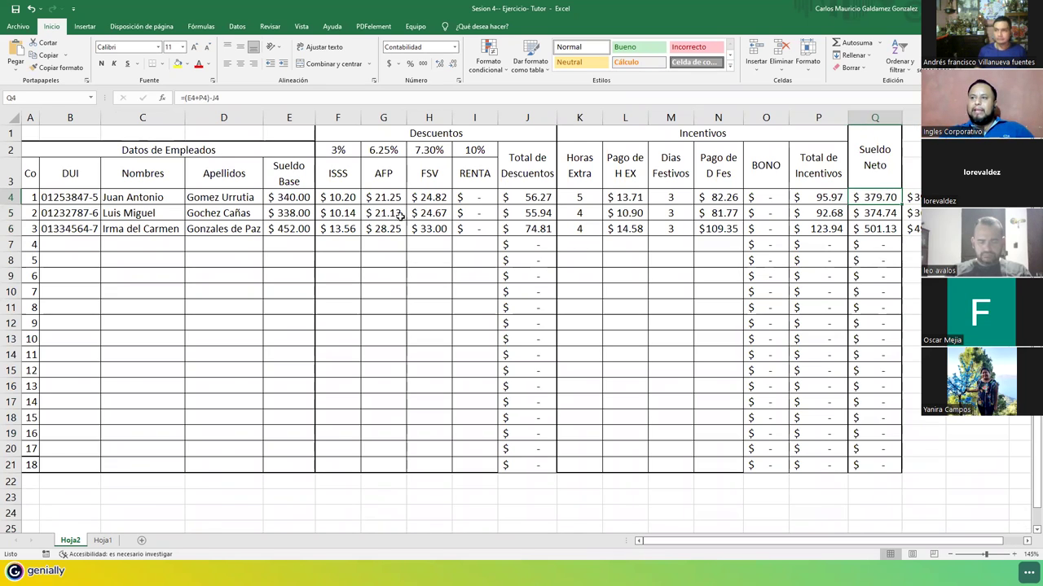
Step: Set the Dias Festivos values in M4, M5 and M6 to 0
click(295, 200)
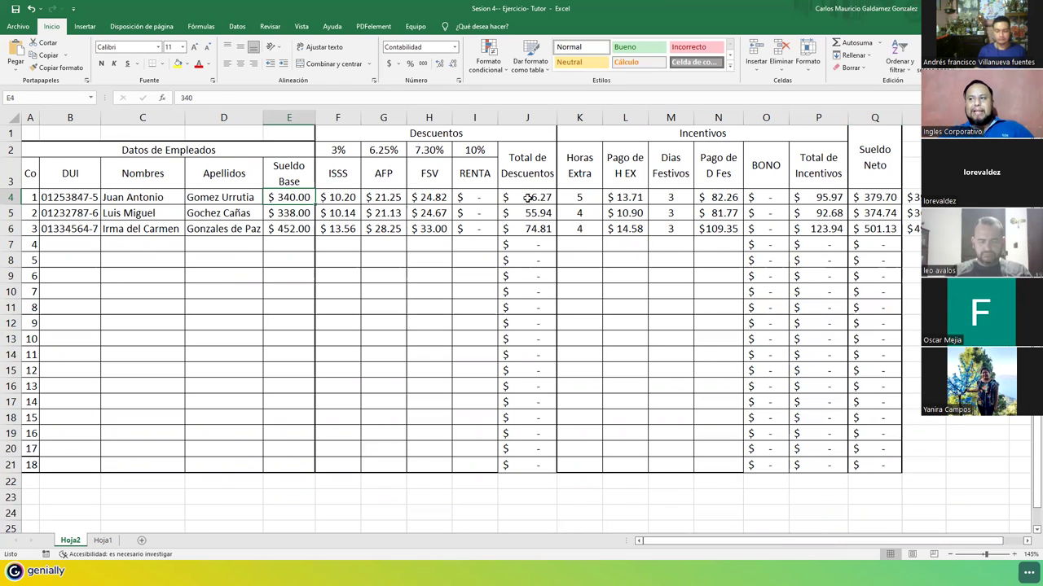
drag(528, 198, 528, 230)
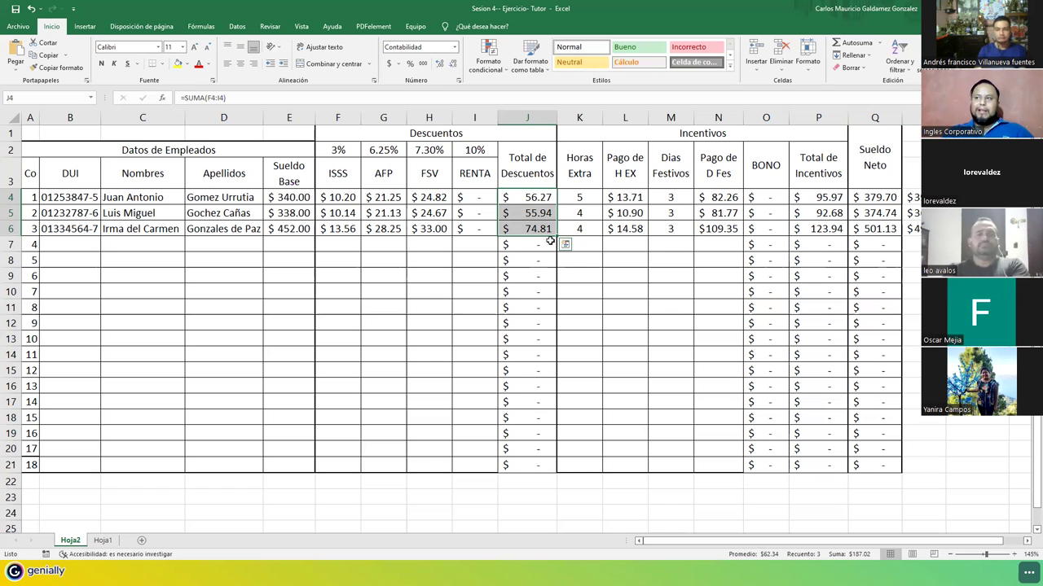
click(664, 204)
mouse_move(664, 209)
mouse_down()
mouse_move(669, 226)
mouse_move(664, 197)
mouse_up()
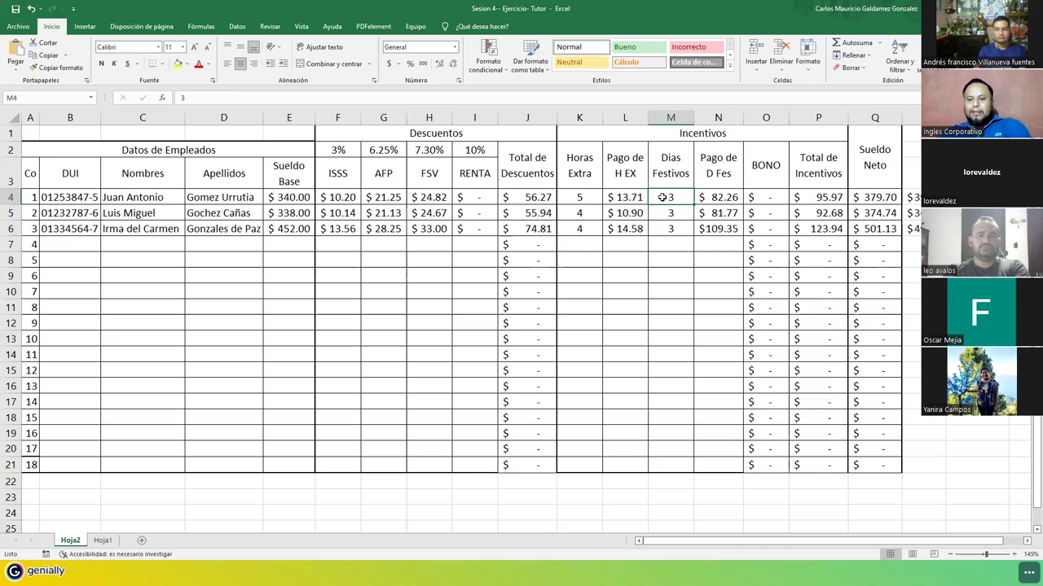
text(0)
key(Return)
text(0)
key(Return)
text(0)
key(Return)
Step: Set Horas Extra in K4:K6 to 0, and check the net pay in Q4 against the total deductions in J4:J6
key(Left)
key(Left)
key(Up)
key(Up)
key(Up)
text(0)
key(Return)
text(4)
key(BackSpace)
text(0)
key(Return)
text(0)
key(Return)
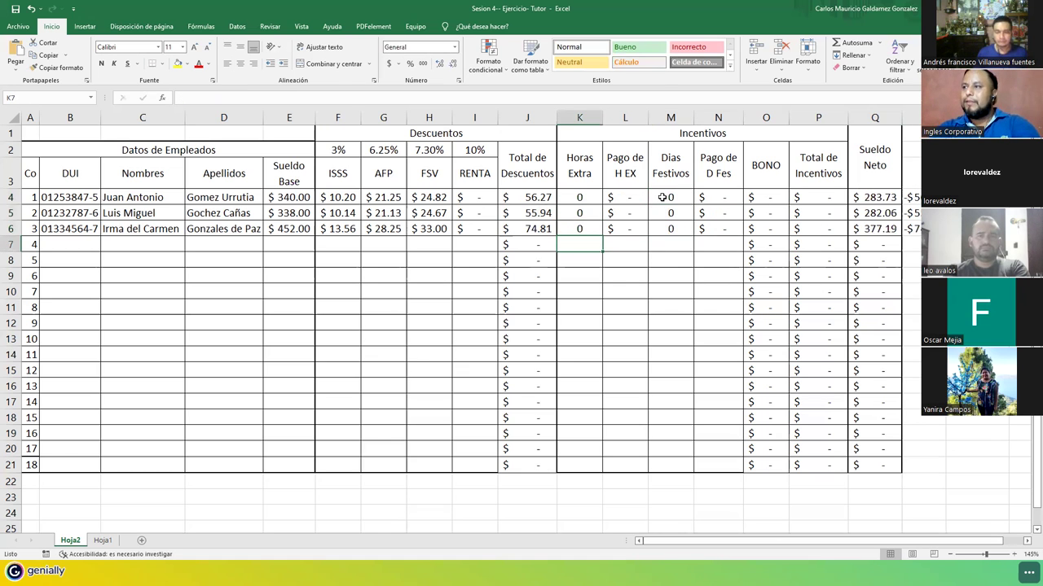
click(870, 198)
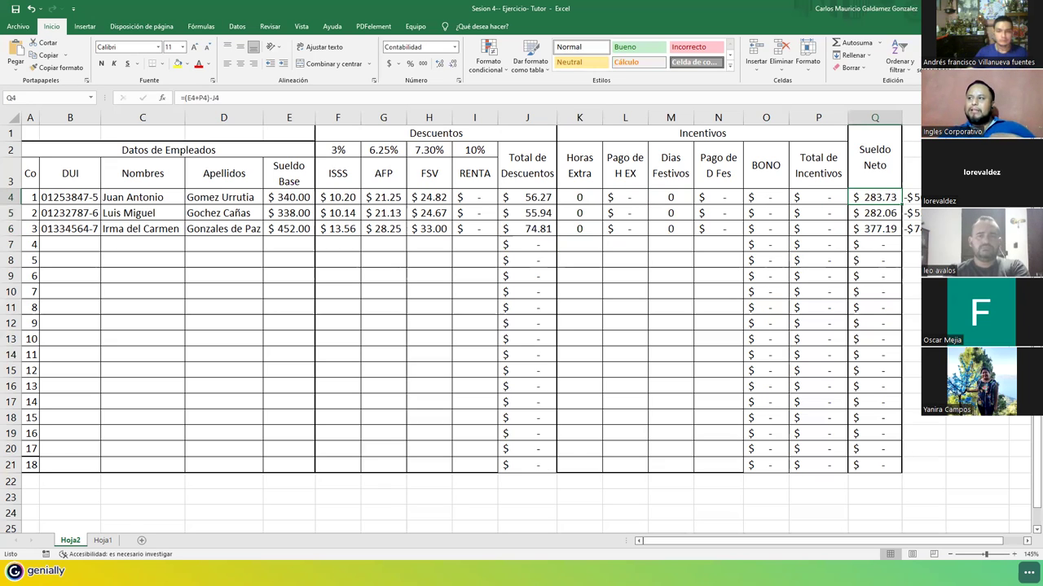
drag(537, 202, 538, 228)
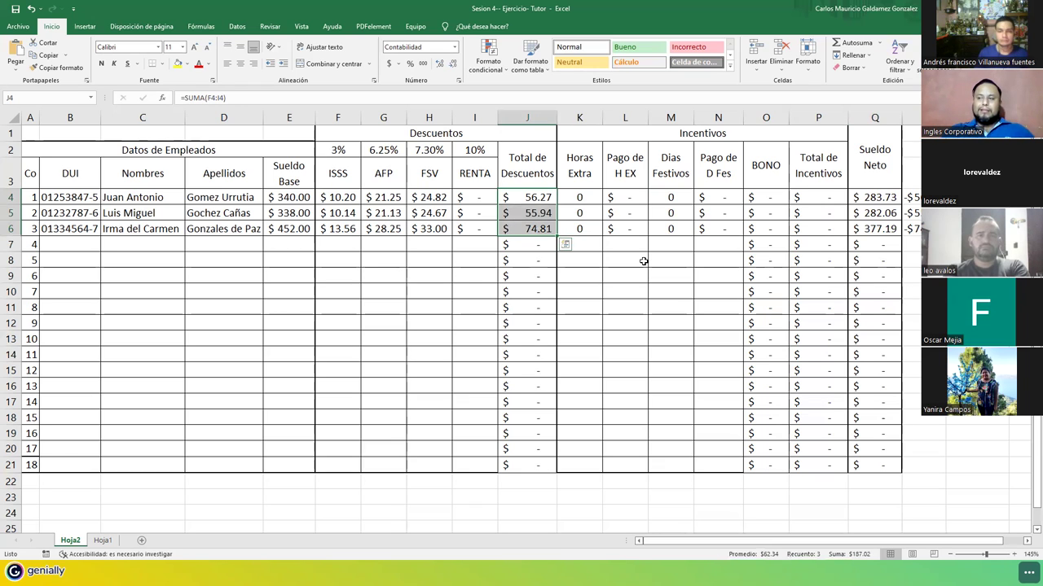
Step: Set Horas Extra to 5 in K4 and to 4 in K6
key(Right)
key(Down)
key(Down)
text(4)
key(ctrl+Return)
key(Up)
key(Up)
text(5)
Step: Set Dias Festivos to 3 in each of M4, M5 and M6
key(Right)
key(Right)
key(Down)
key(Down)
text(3)
key(Up)
text(3)
key(ctrl+Return)
key(Up)
text(3)
click(672, 211)
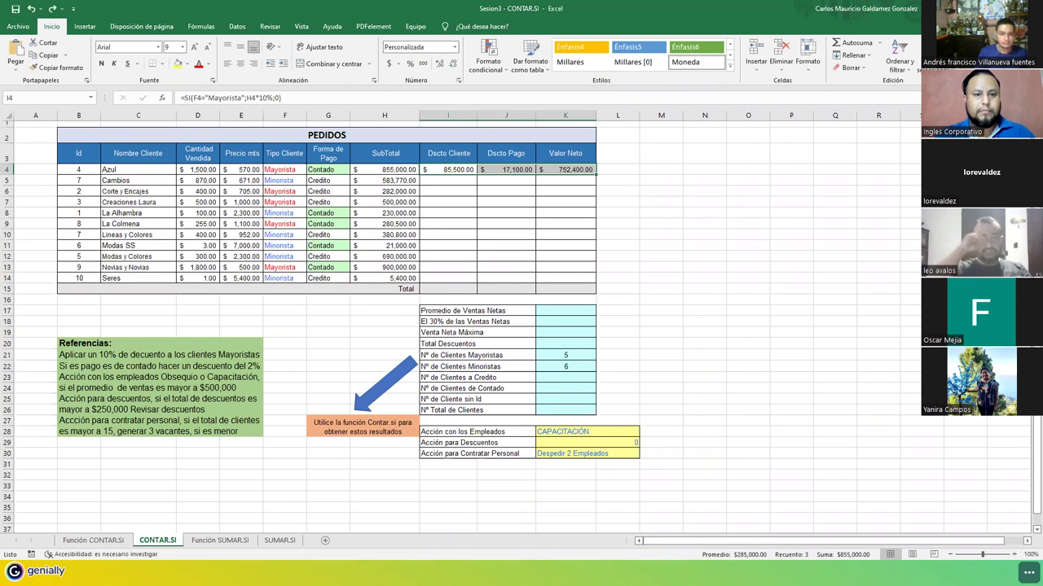
Step: Look over the weekday visit totals in the Sesion3 - Función SUMAR.SI workbook and close it without saving
click(447, 169)
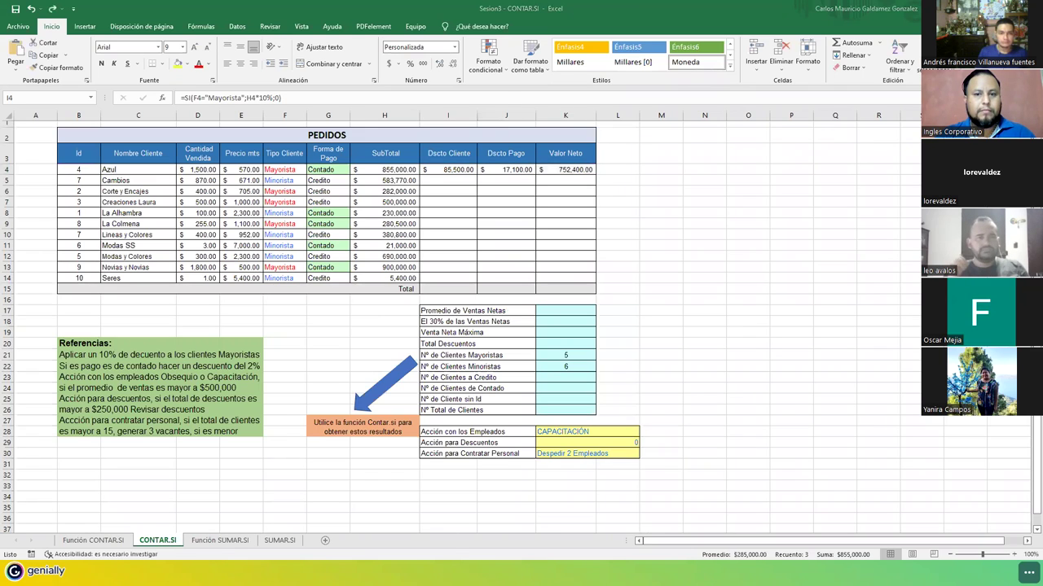
key(shift+Right)
key(shift+Right)
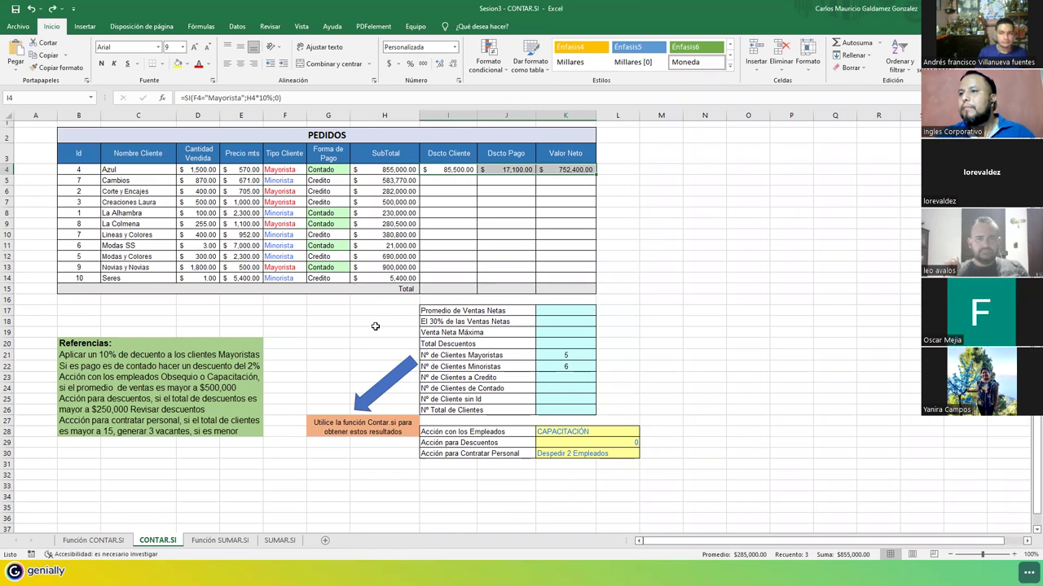
key(ctrl+Page_Down)
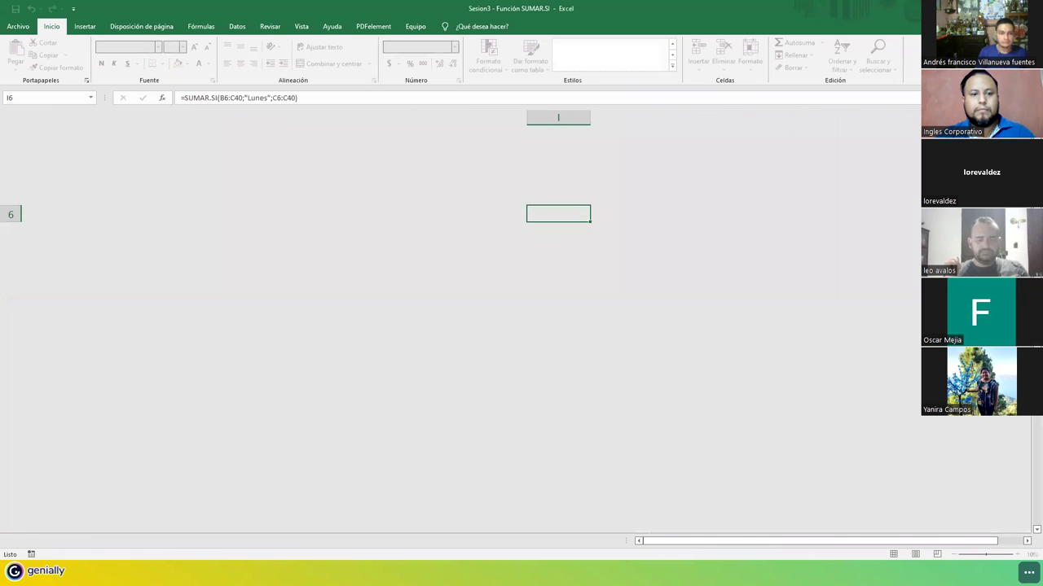
key(alt+Tab)
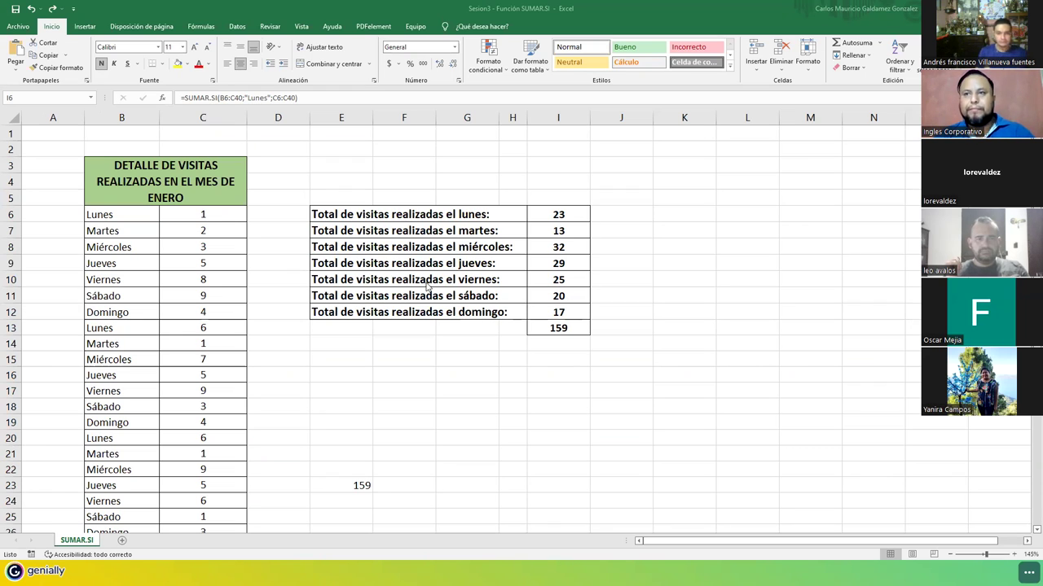
scroll(472, 308, down, 7)
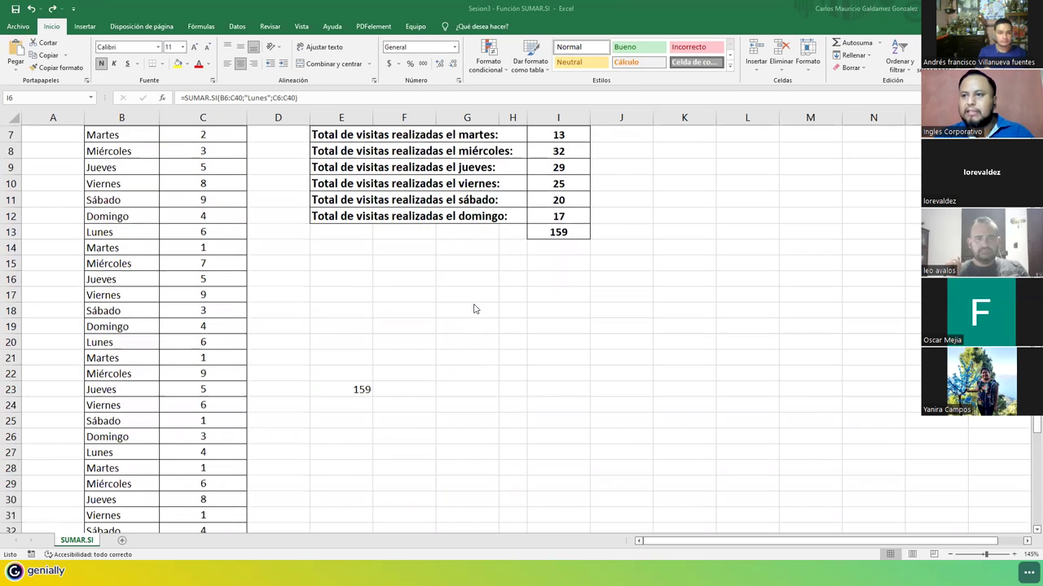
scroll(486, 317, up, 7)
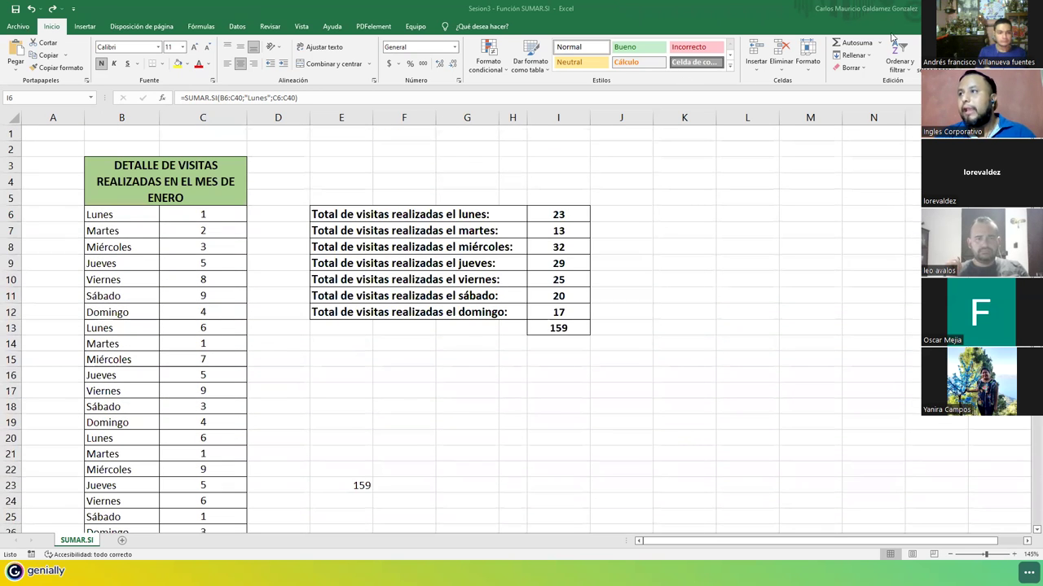
key(alt+F4)
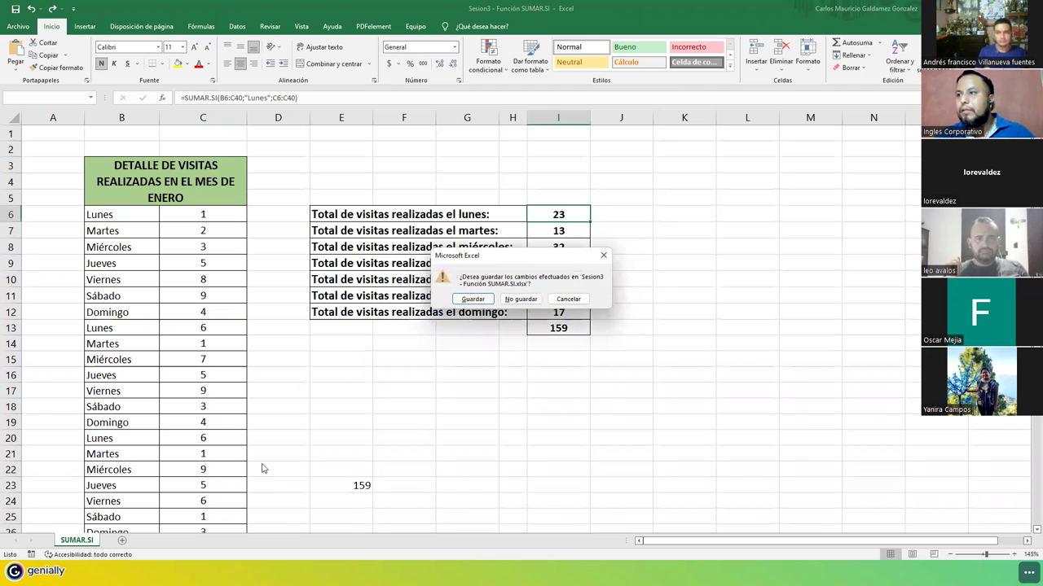
click(519, 300)
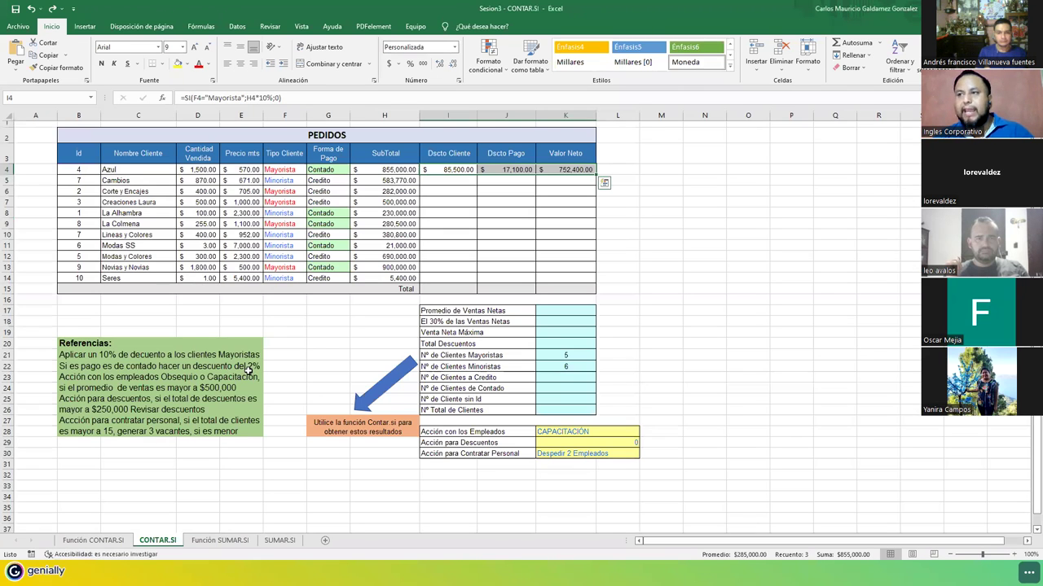
Step: View the Función CONTAR.SI sheet and return to the PEDIDOS table on the CONTAR.SI sheet at 130% zoom
click(89, 540)
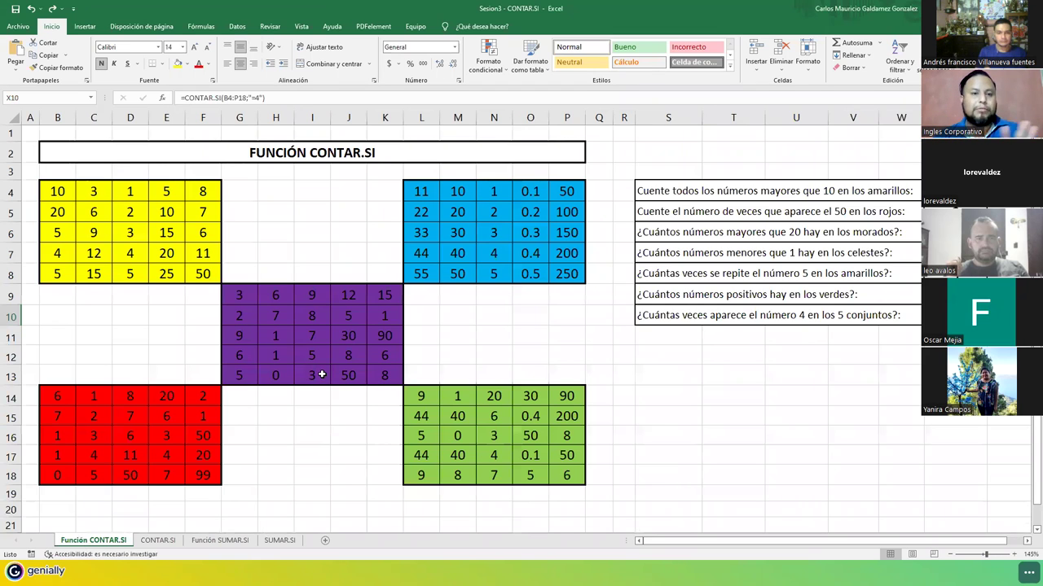
click(157, 541)
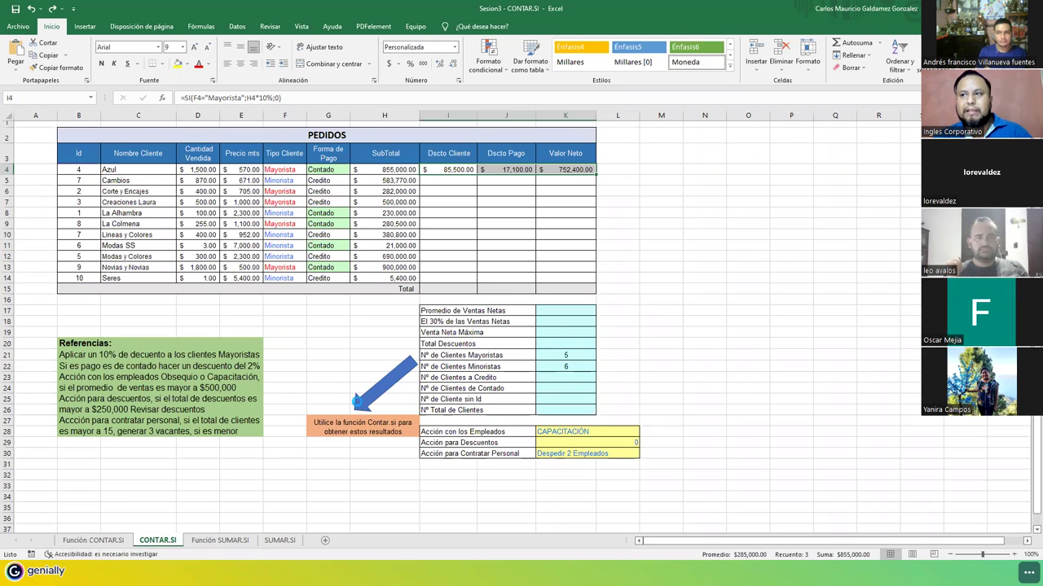
scroll(357, 402, up, 1)
scroll(363, 401, up, 1)
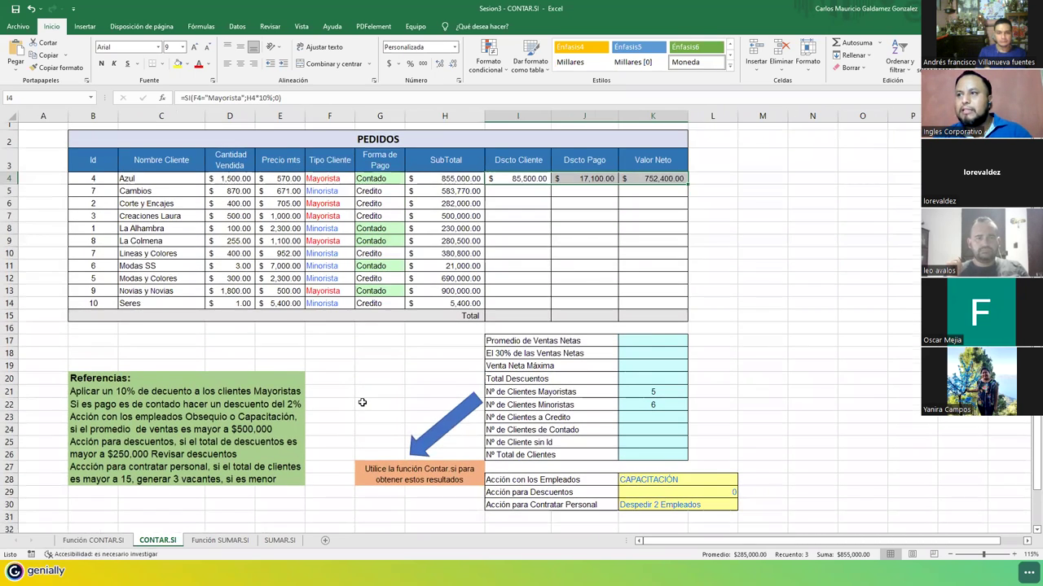
scroll(362, 402, up, 1)
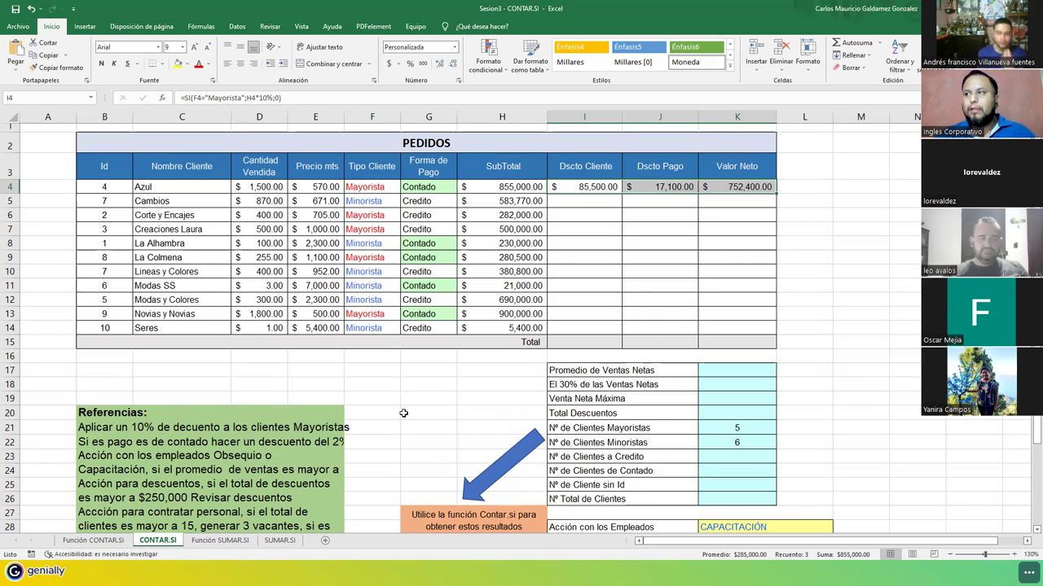
Step: Examine the Dscto Cliente, Dscto Pago and Valor Neto formulas in I4, J4 and K4
click(574, 188)
double_click(574, 187)
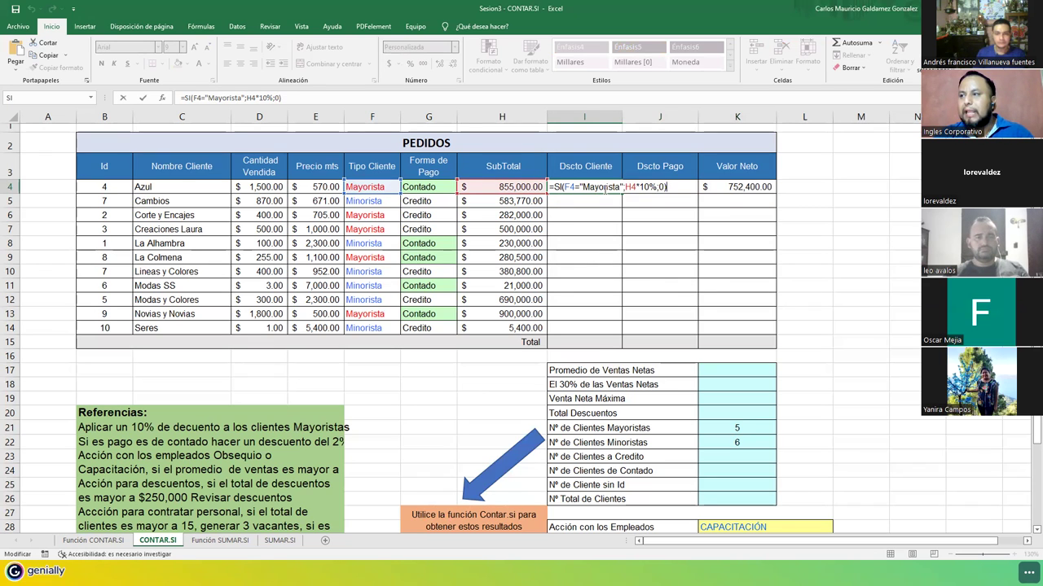
key(Return)
click(662, 187)
key(F2)
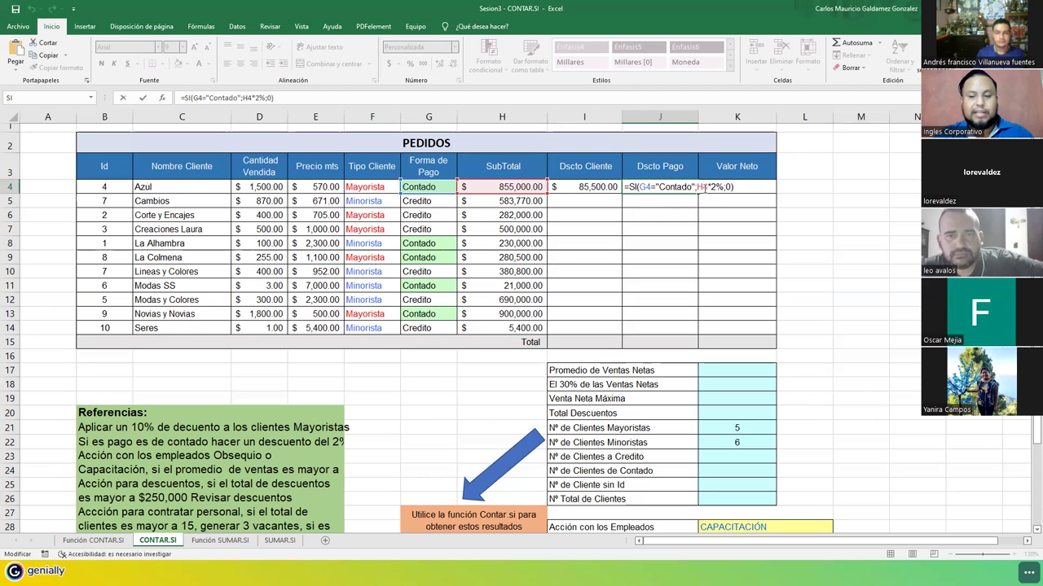
key(Return)
click(754, 188)
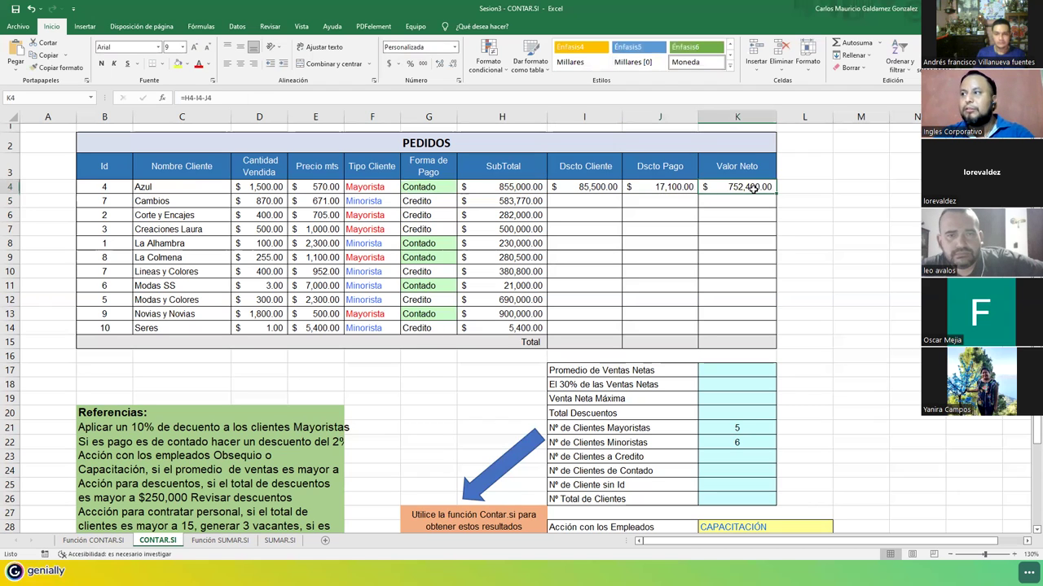
double_click(750, 188)
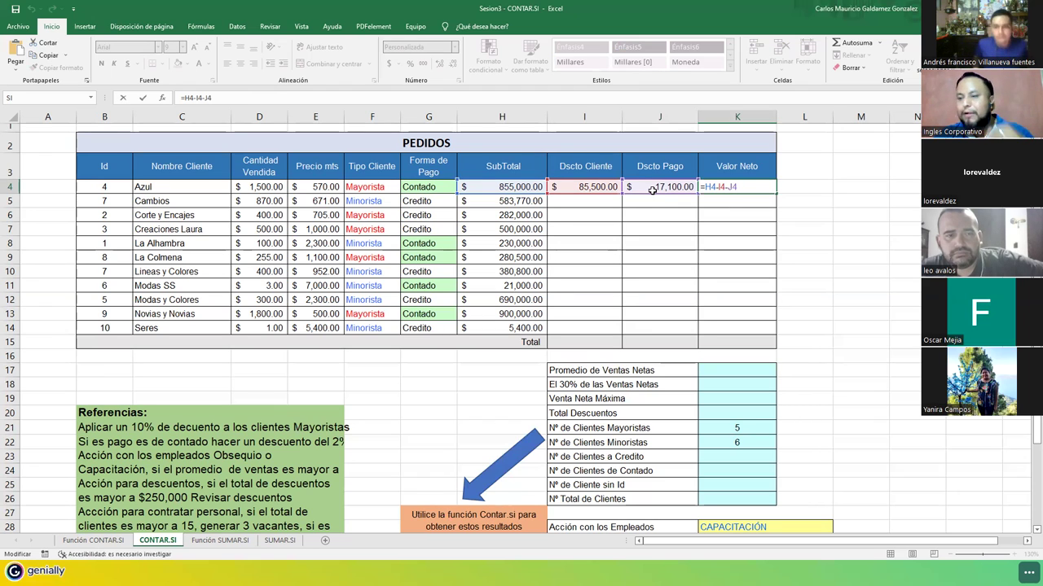
key(ctrl+Return)
Step: Copy the I4:K4 formulas down to row 14 and sum the three columns in the Total row
drag(577, 187, 746, 188)
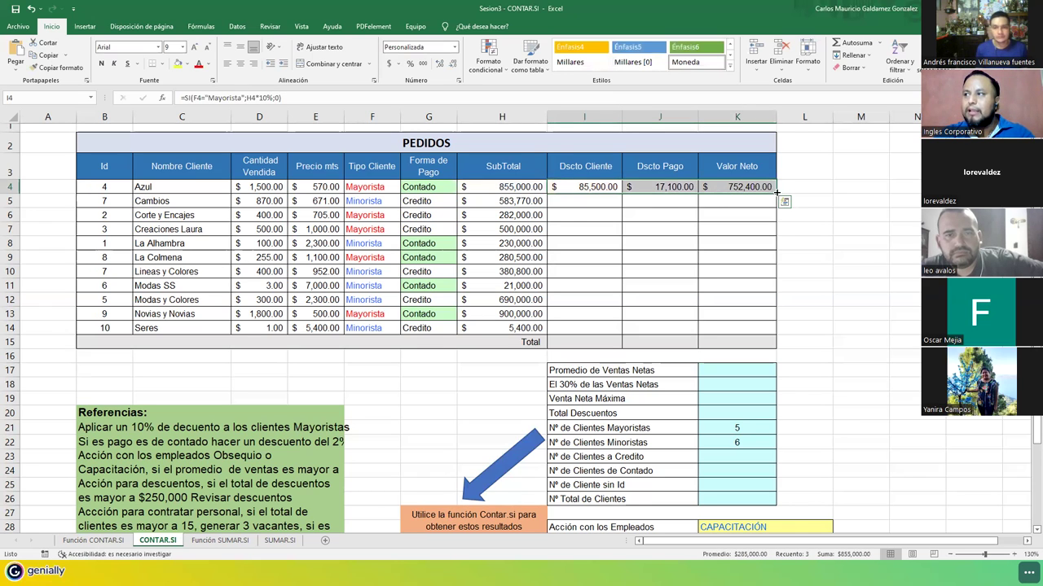
drag(775, 194, 744, 335)
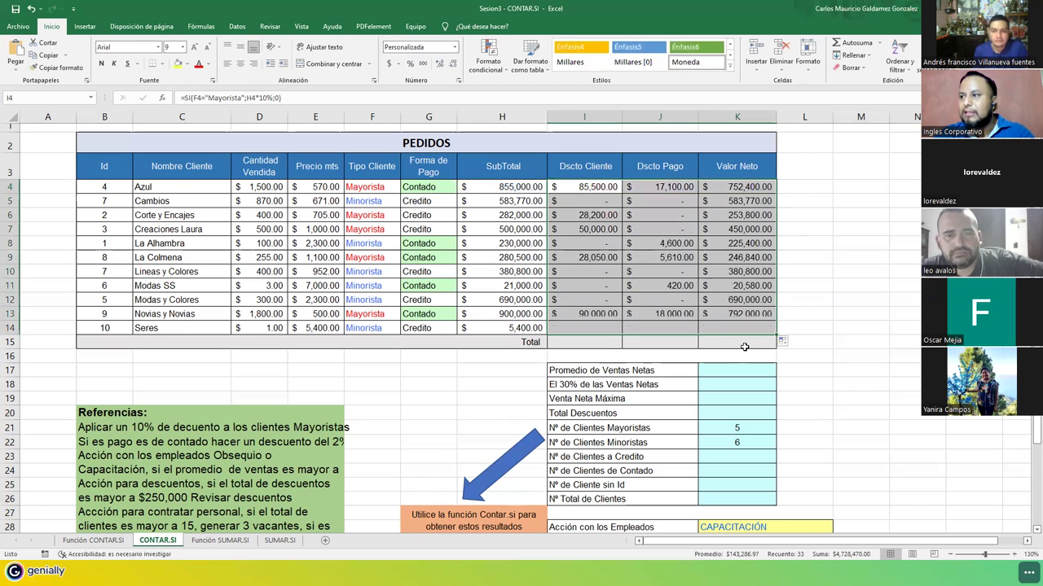
click(855, 43)
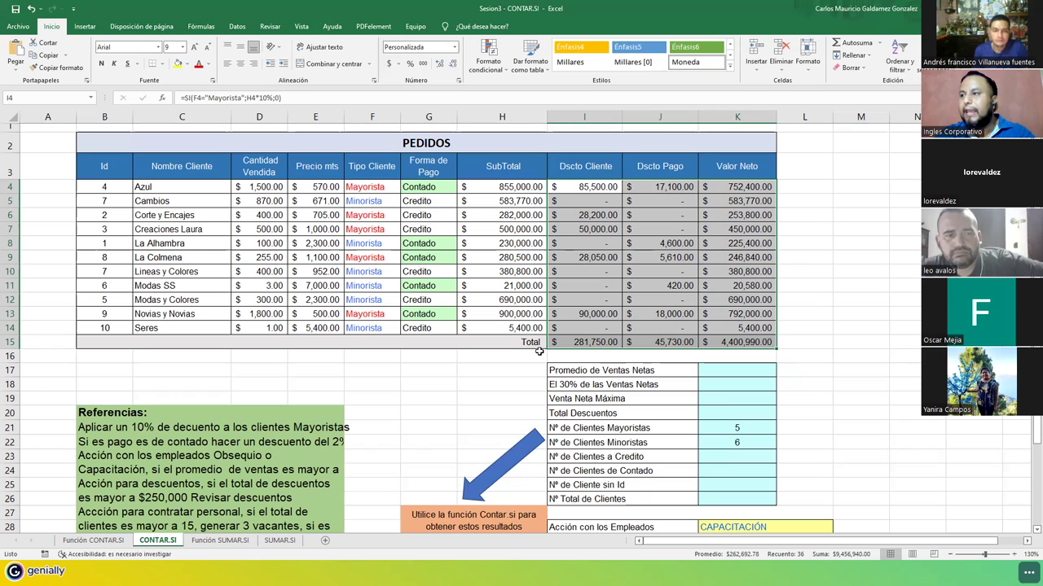
click(614, 299)
Step: Enter =promedio(K4:K14) in K17 for the Promedio de Ventas Netas
click(706, 372)
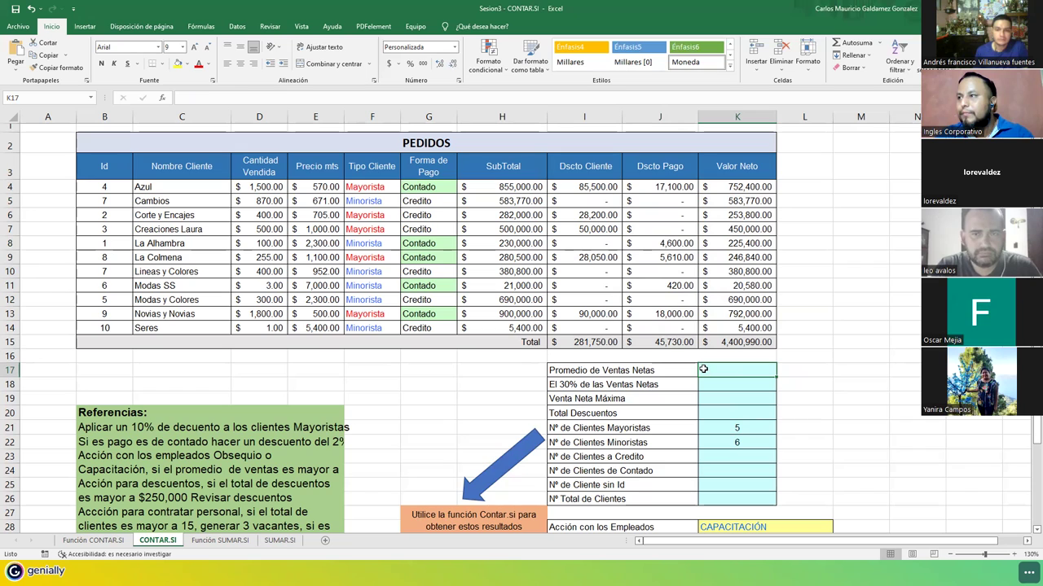
click(725, 344)
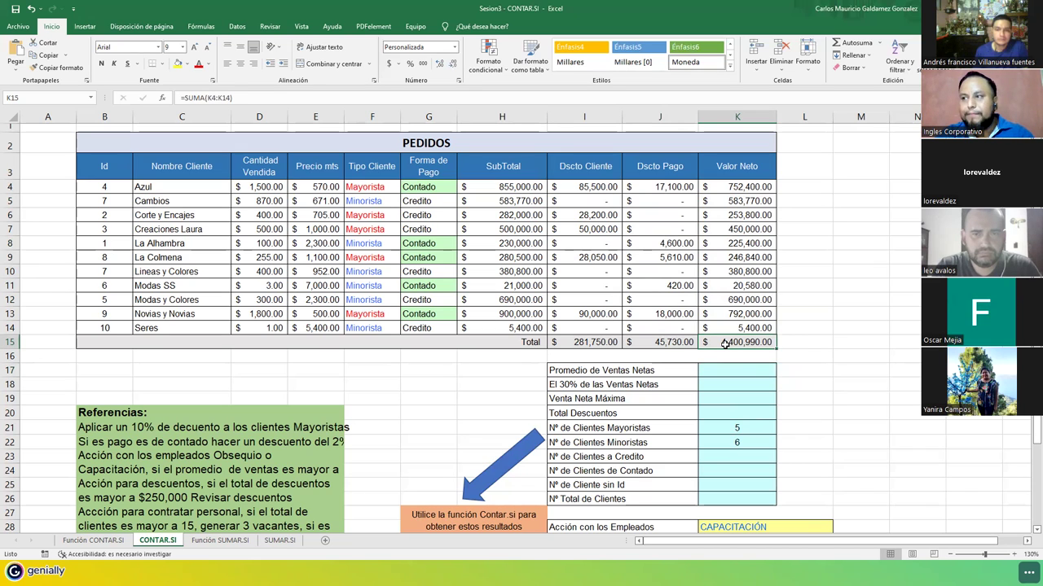
click(720, 371)
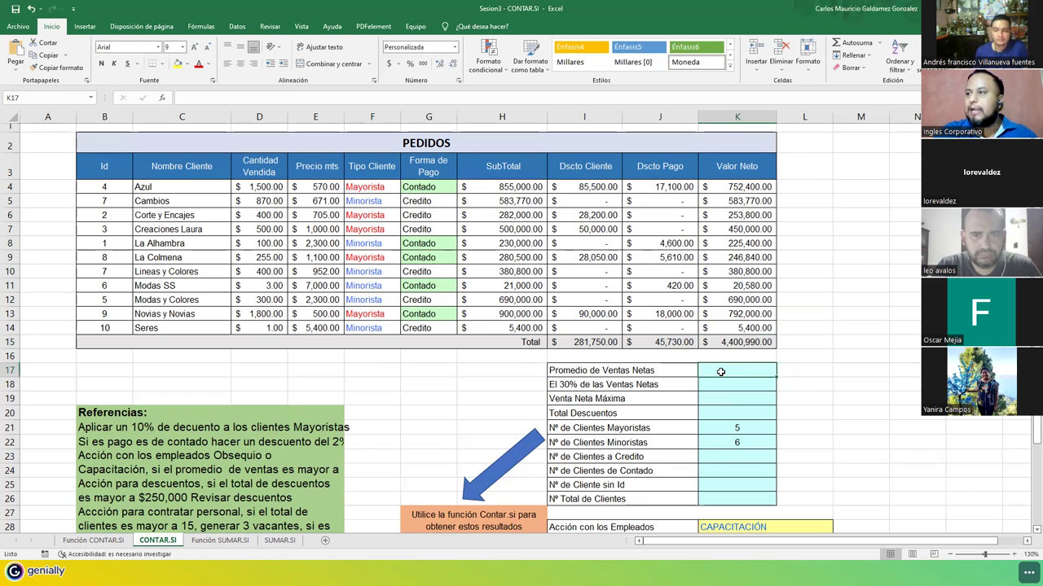
text(=promedio)
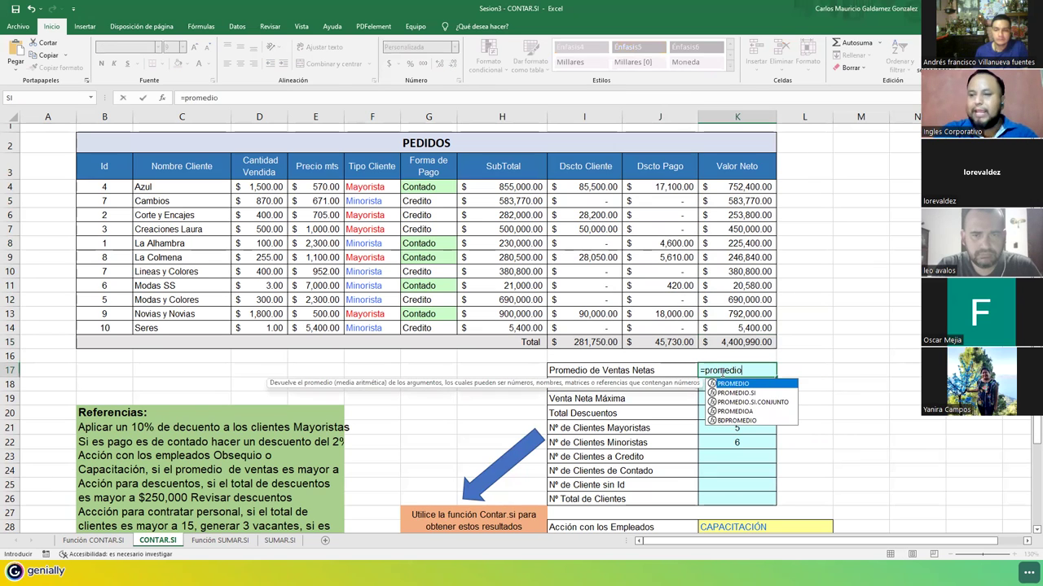
text(()
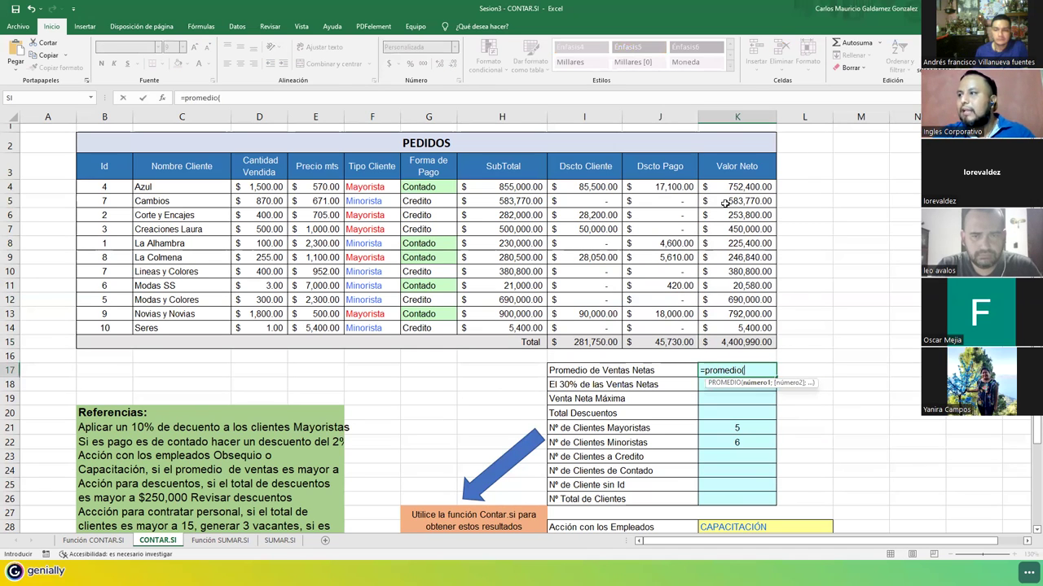
drag(725, 188, 731, 329)
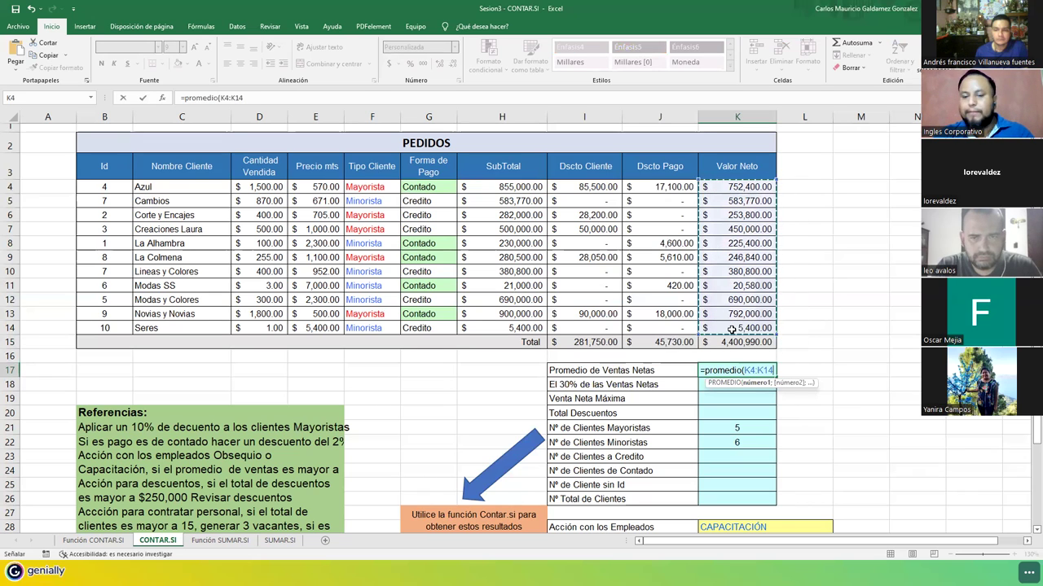
text())
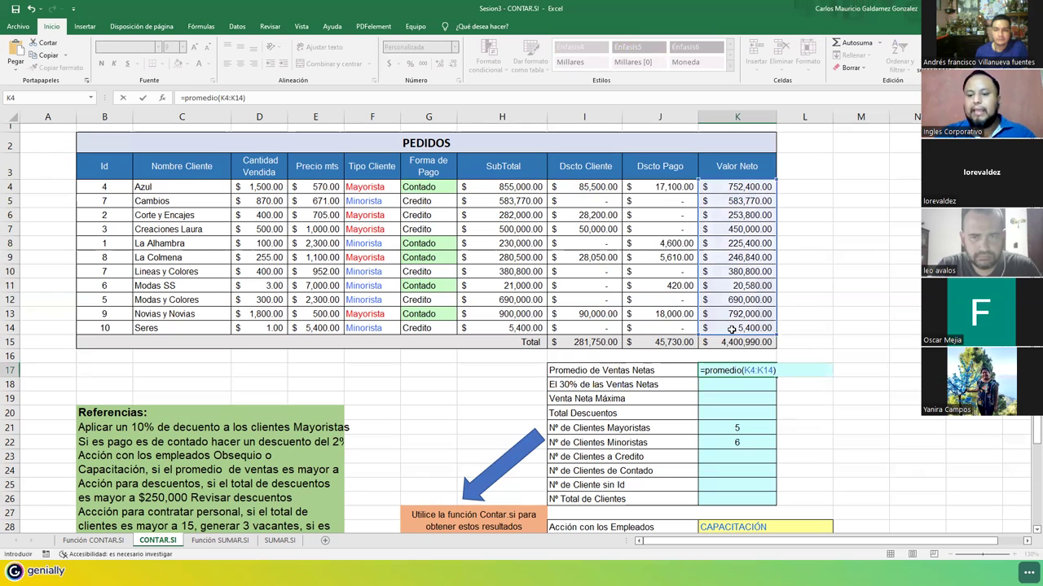
key(Return)
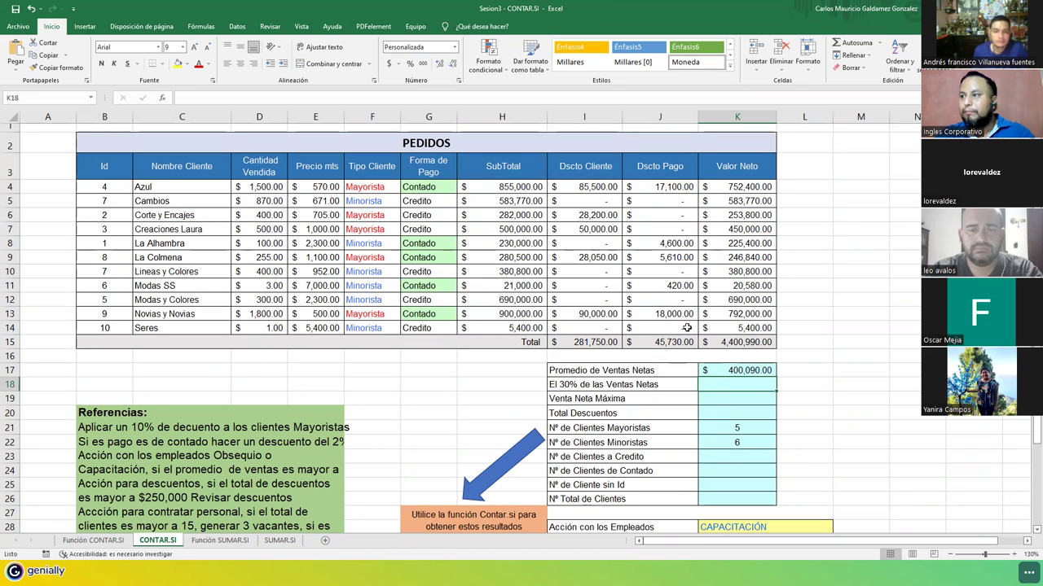
Step: Enter =K17*K15 in L17 as a check of the Promedio de Ventas Netas against the Valor Neto total
drag(104, 187, 102, 326)
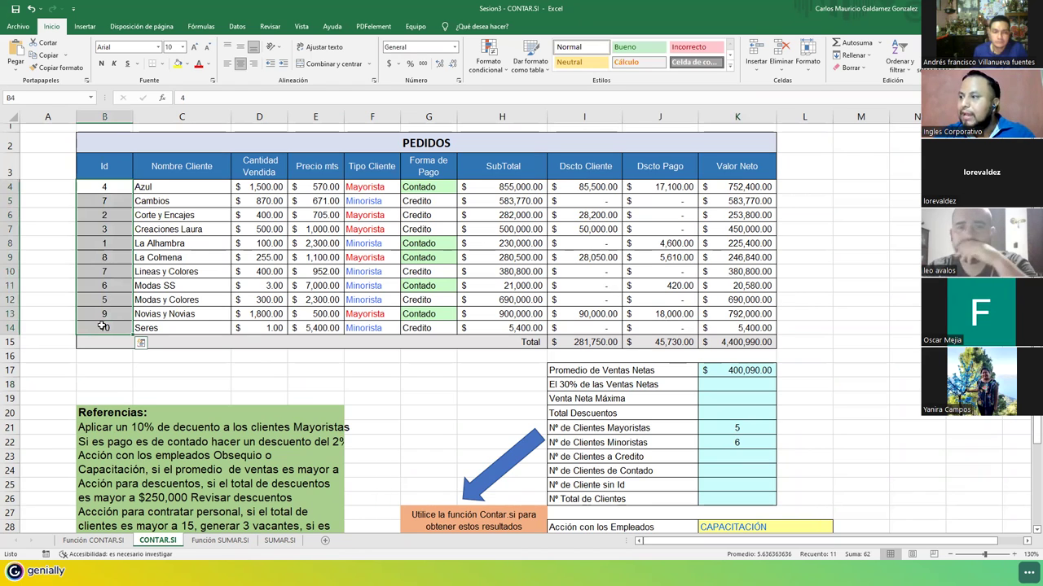
click(758, 369)
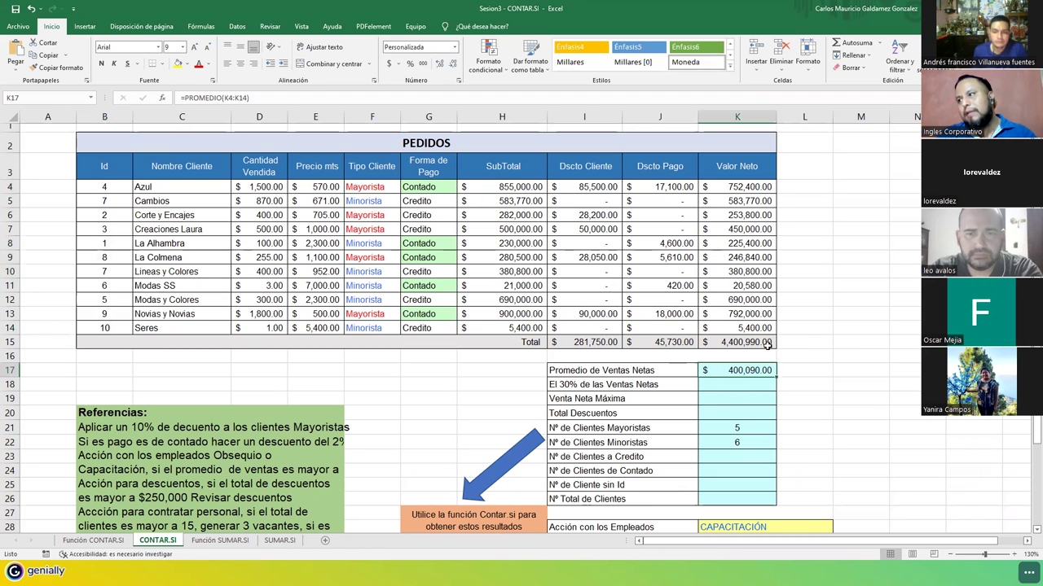
key(Right)
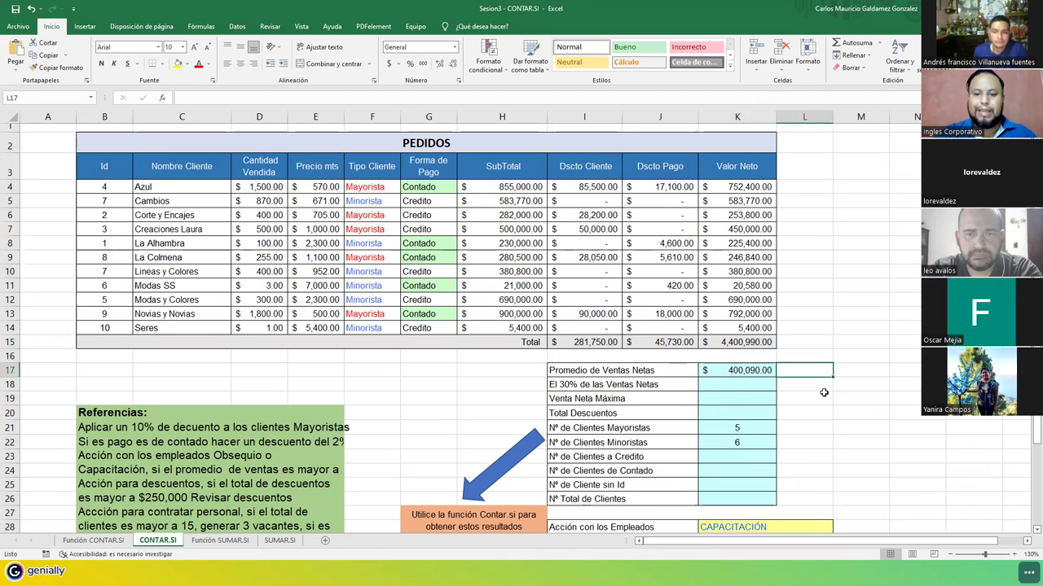
text(=)
key(Left)
text(*)
key(Left)
key(Up)
key(Up)
key(Return)
key(Up)
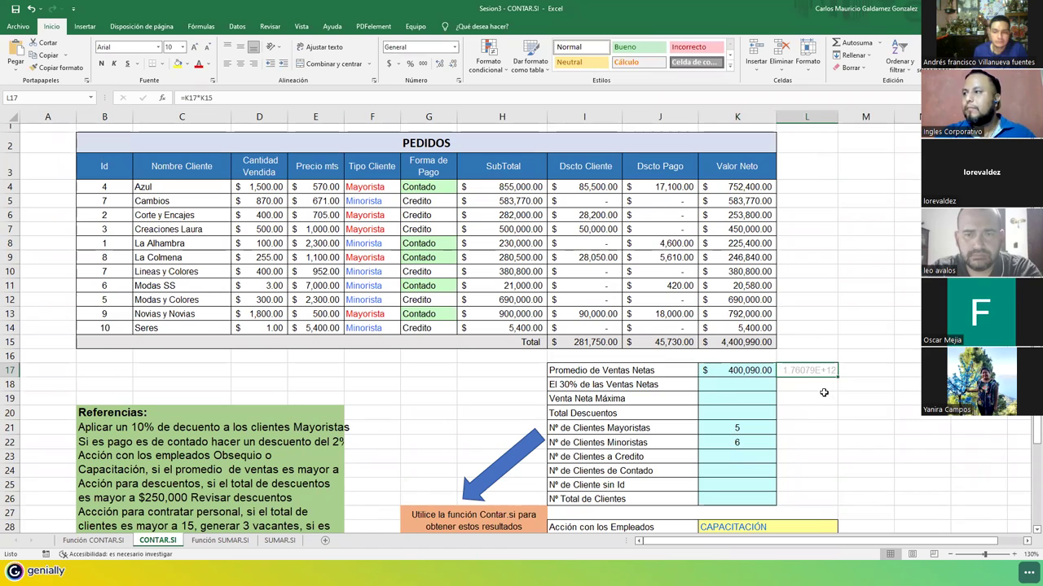
Step: Try the check formula =L17-K15 in M17 and delete it
key(Right)
text(=)
key(Left)
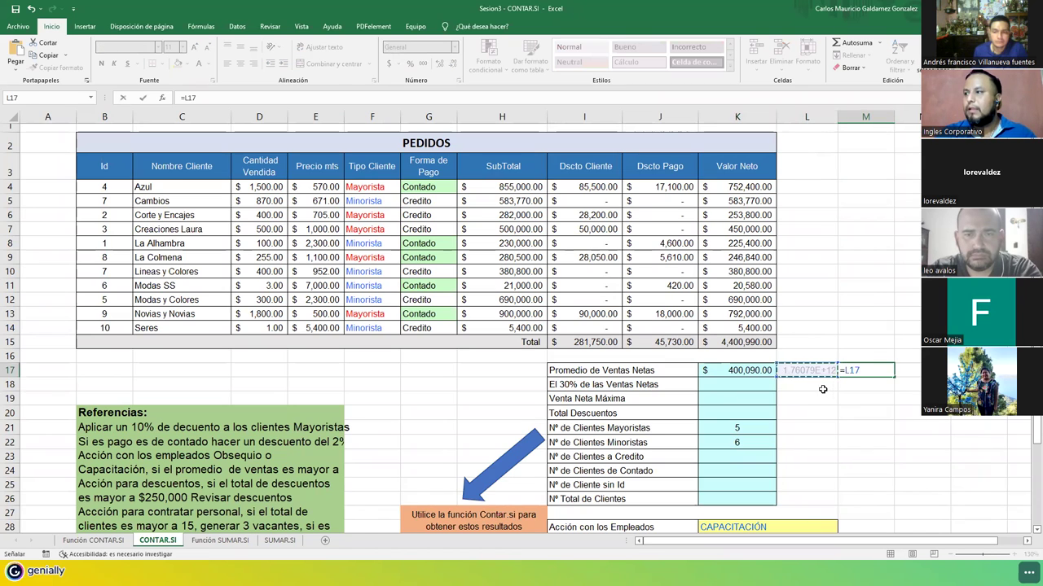
text(-)
key(Left)
key(Left)
key(Up)
key(Up)
key(Return)
key(Up)
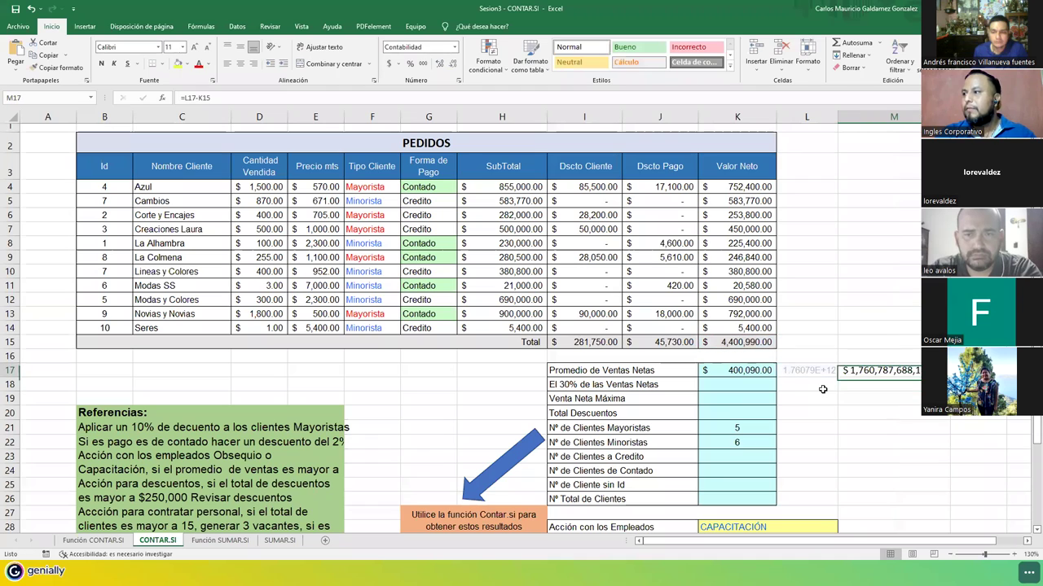
key(Delete)
key(Left)
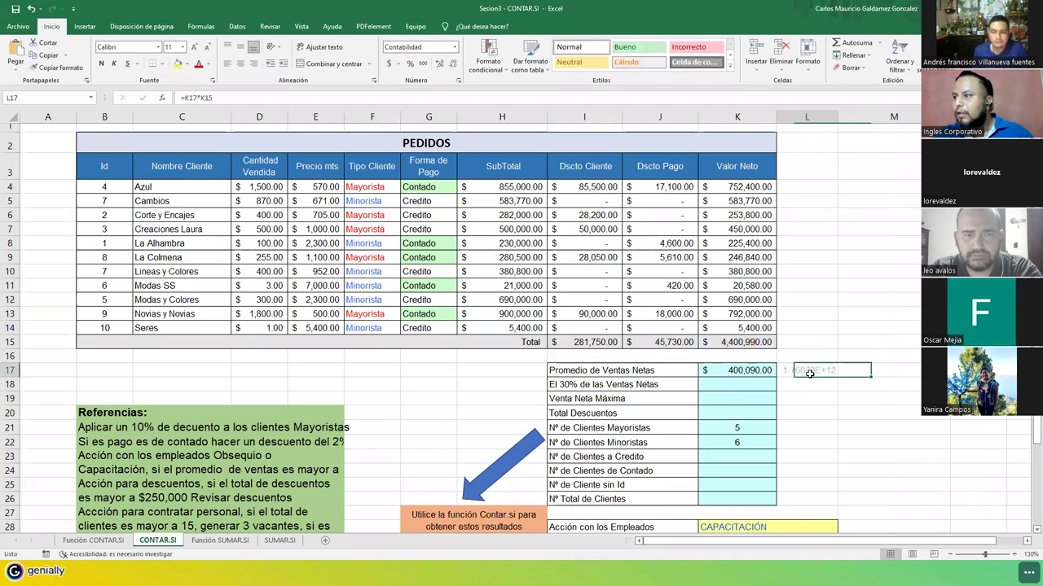
Step: Format L17 as Contabilidad and change its check formula to =K17*11
click(454, 48)
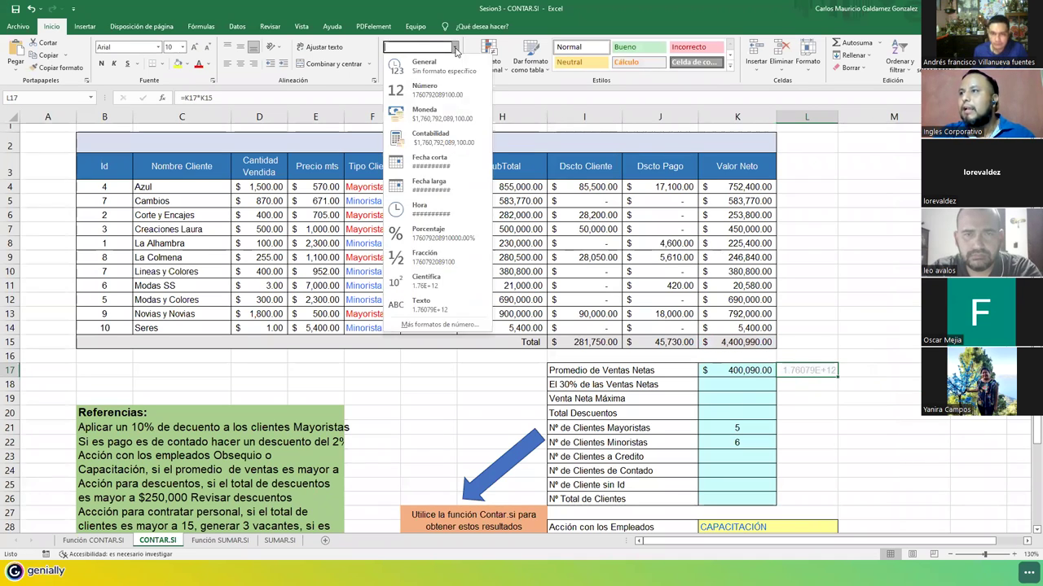
click(444, 140)
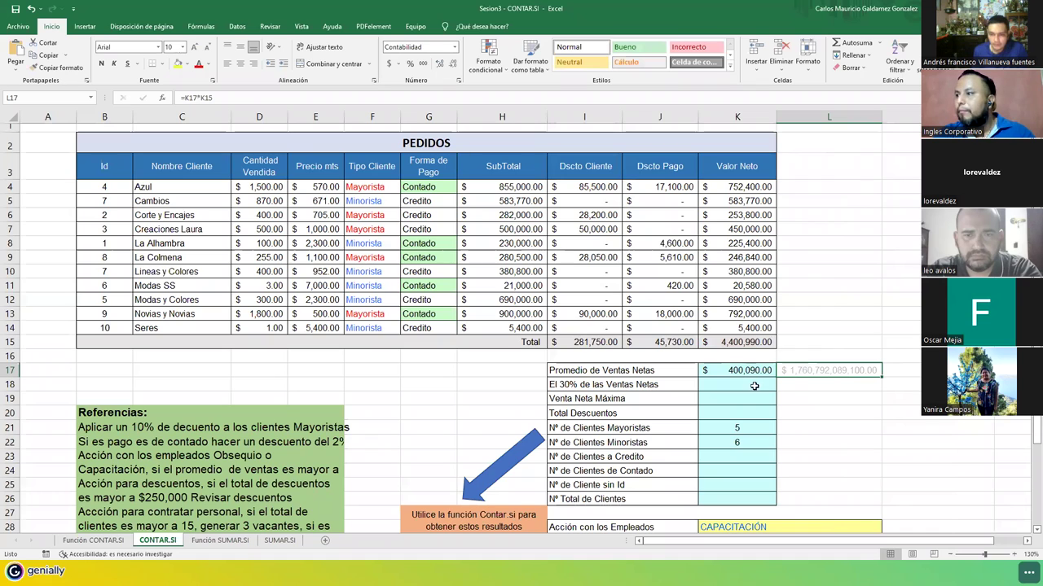
click(202, 98)
key(BackSpace)
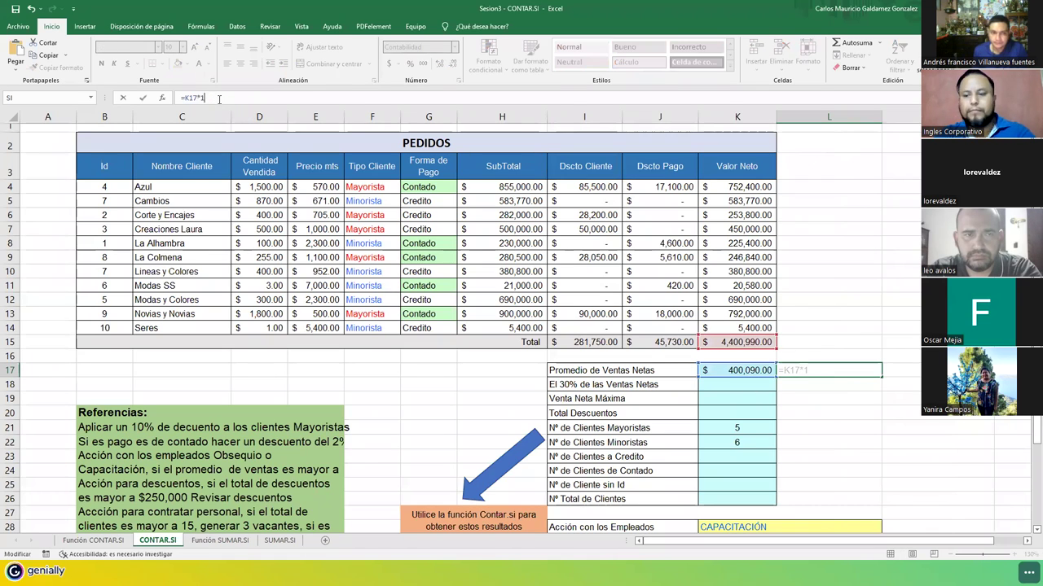
key(Delete)
text(1)
key(ctrl+Return)
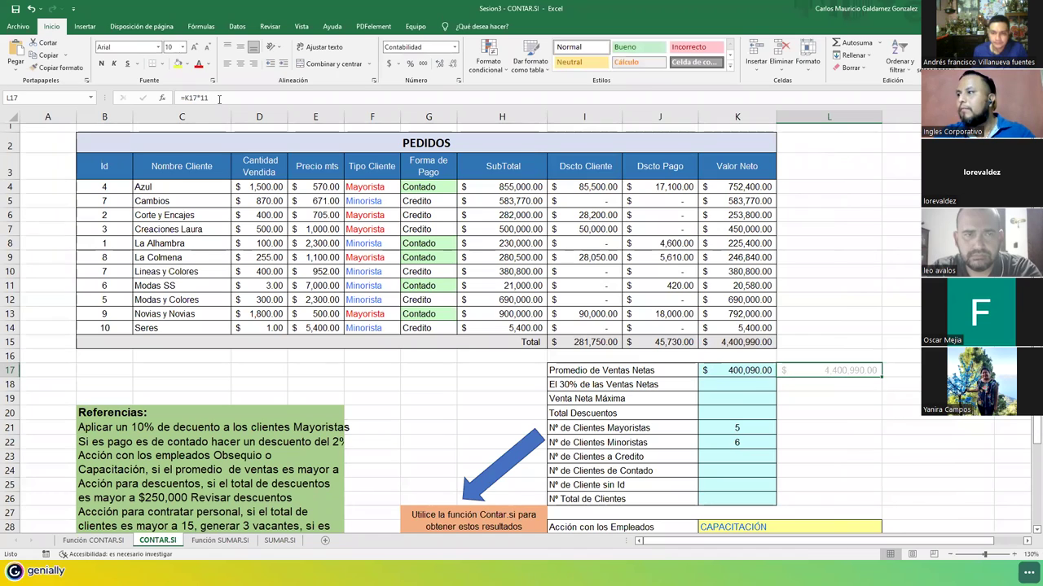
Step: Compare the average and total with the Valor Neto values in K4:K14 and clear the check formula from L17
click(760, 345)
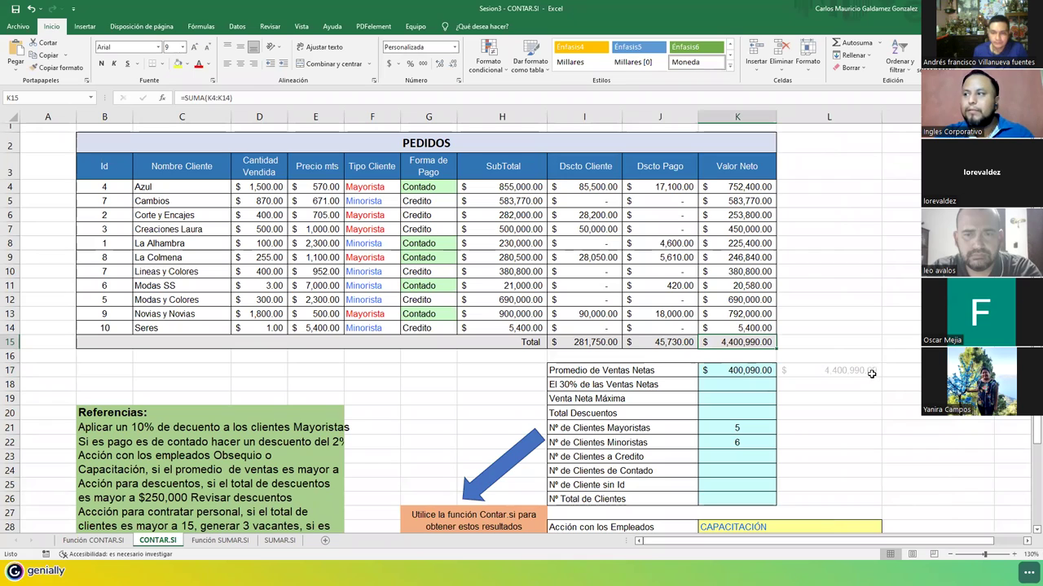
click(723, 370)
drag(718, 328, 712, 182)
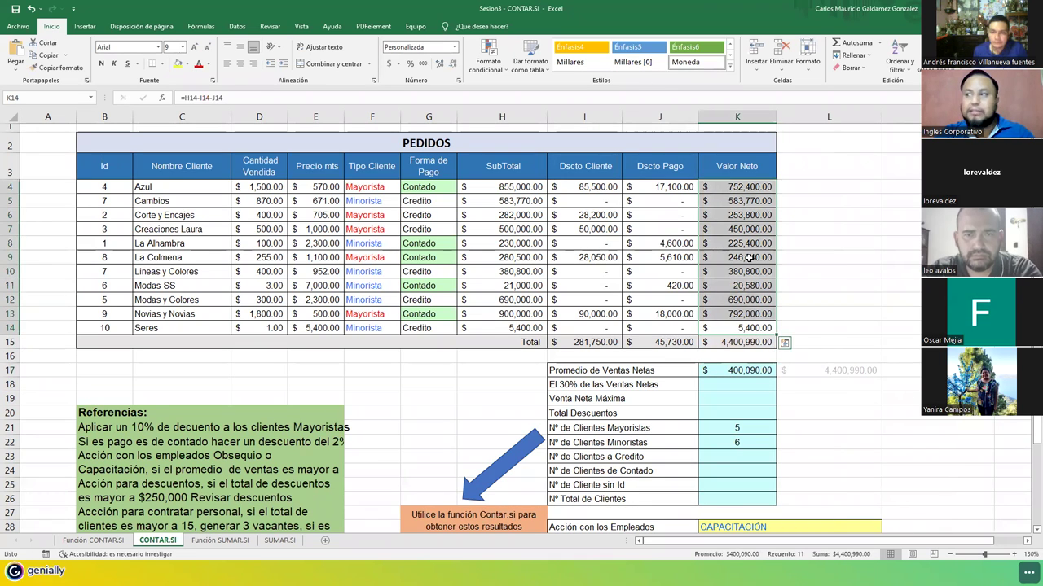
click(729, 346)
click(806, 374)
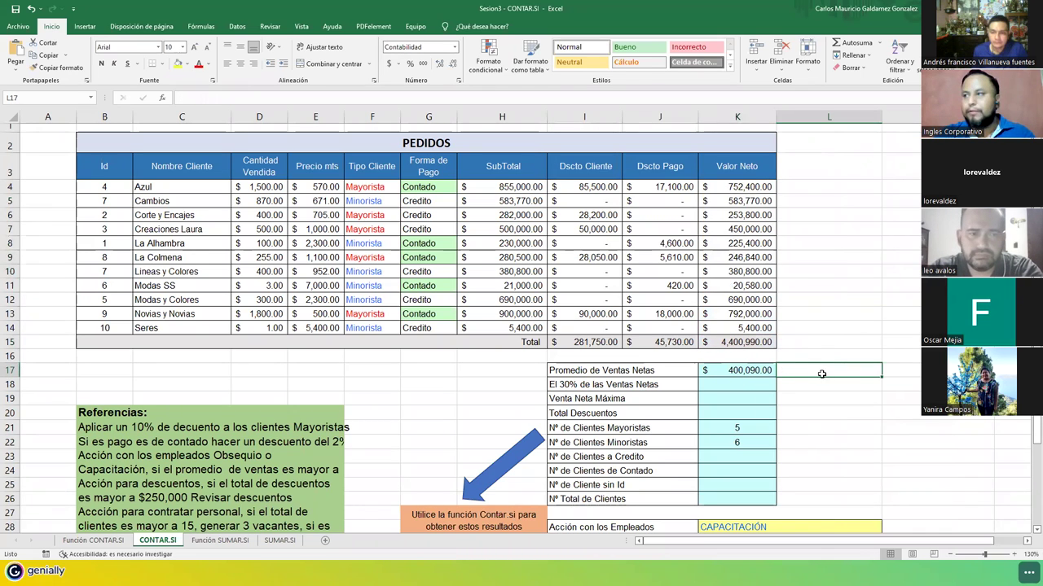
Step: Enter =K15*30% in K18 for El 30% de las Ventas Netas and review the formula
click(733, 385)
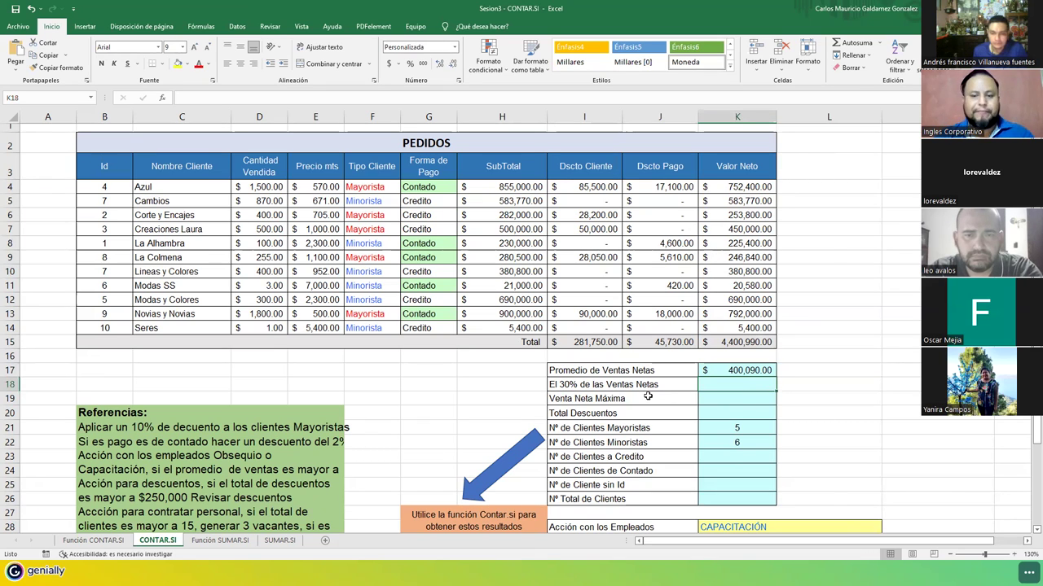
text(=)
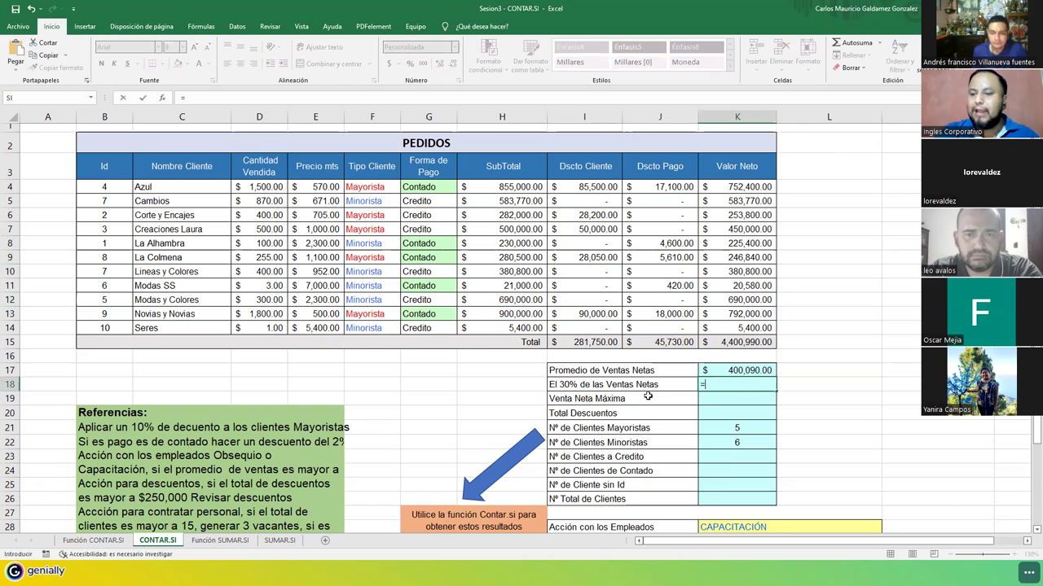
click(721, 341)
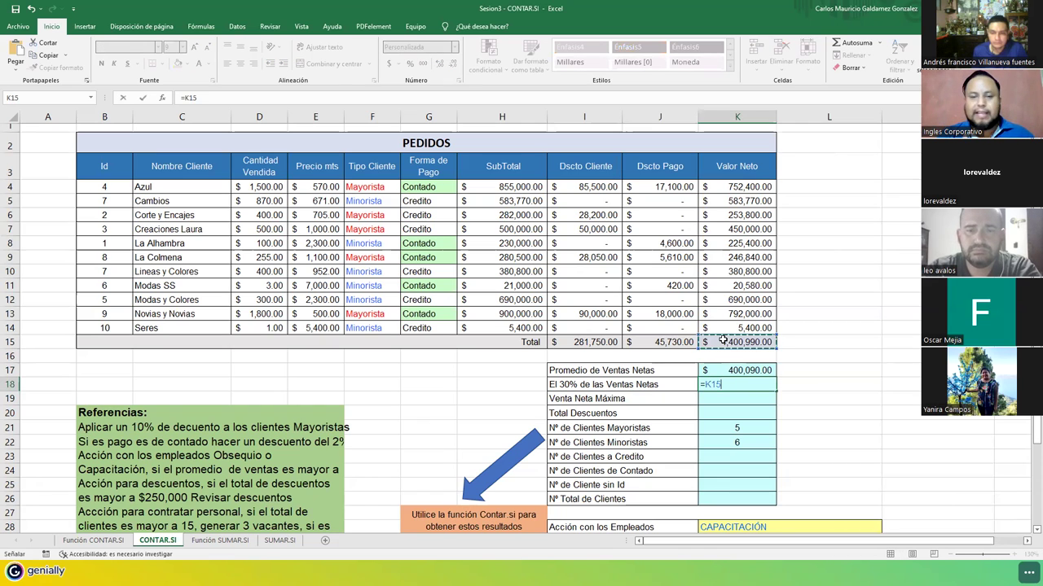
text(*30)
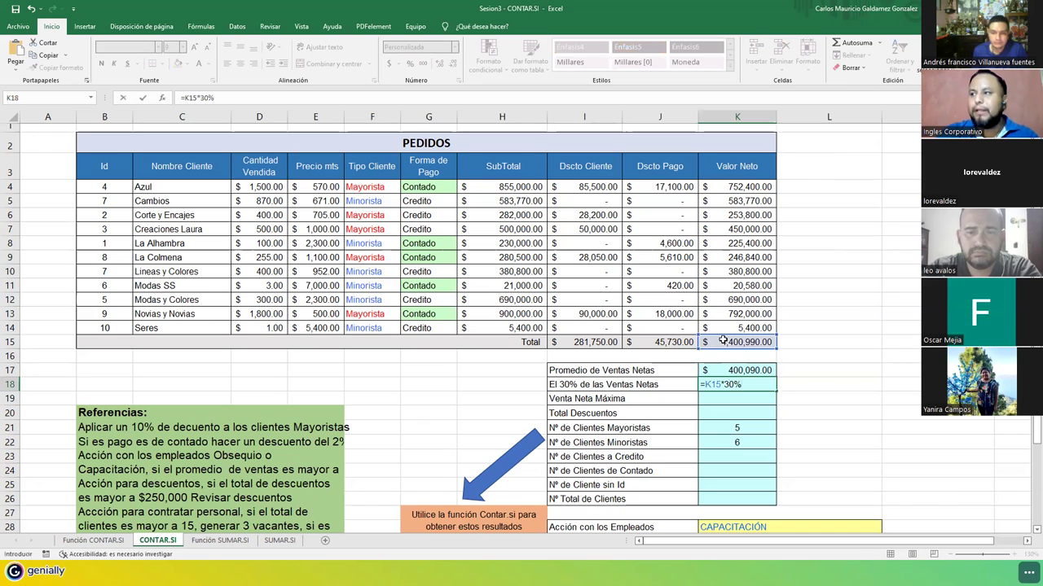
key(Return)
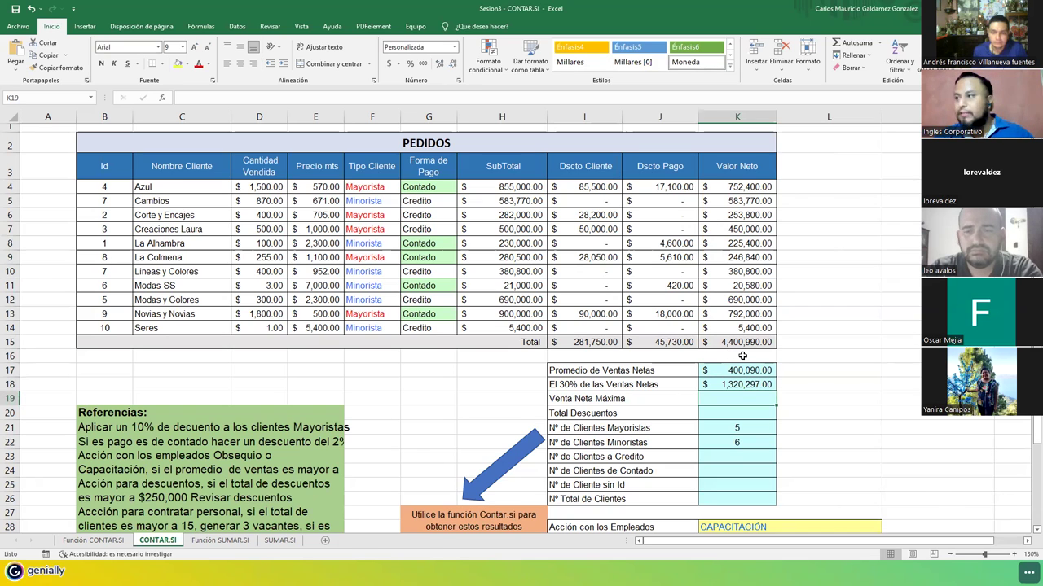
click(725, 386)
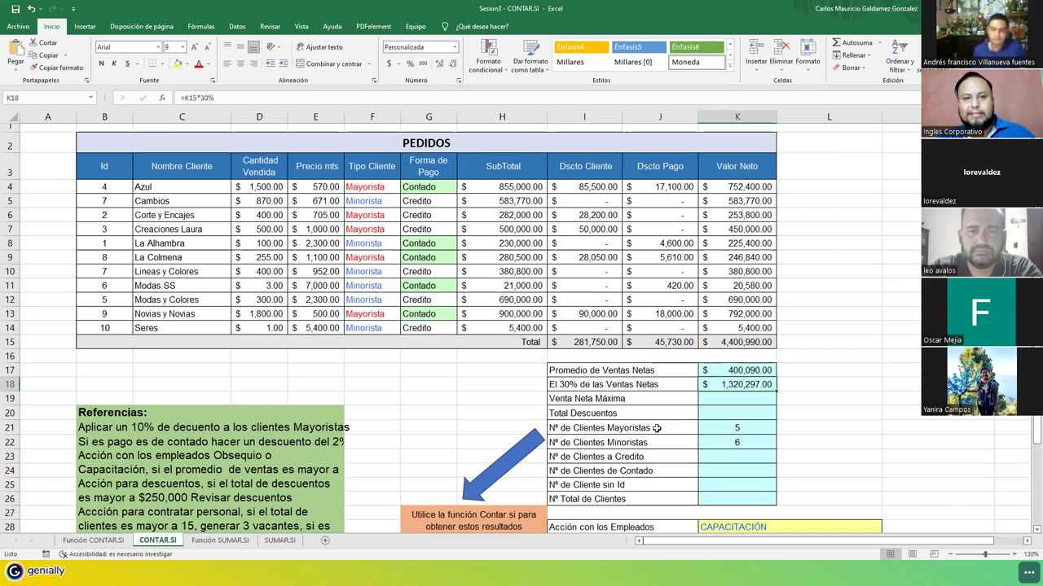
Step: Look through the Función CONTAR.SI, Función SUMAR.SI and SUMAR.SI sheets and return to the CONTAR.SI sheet
click(719, 402)
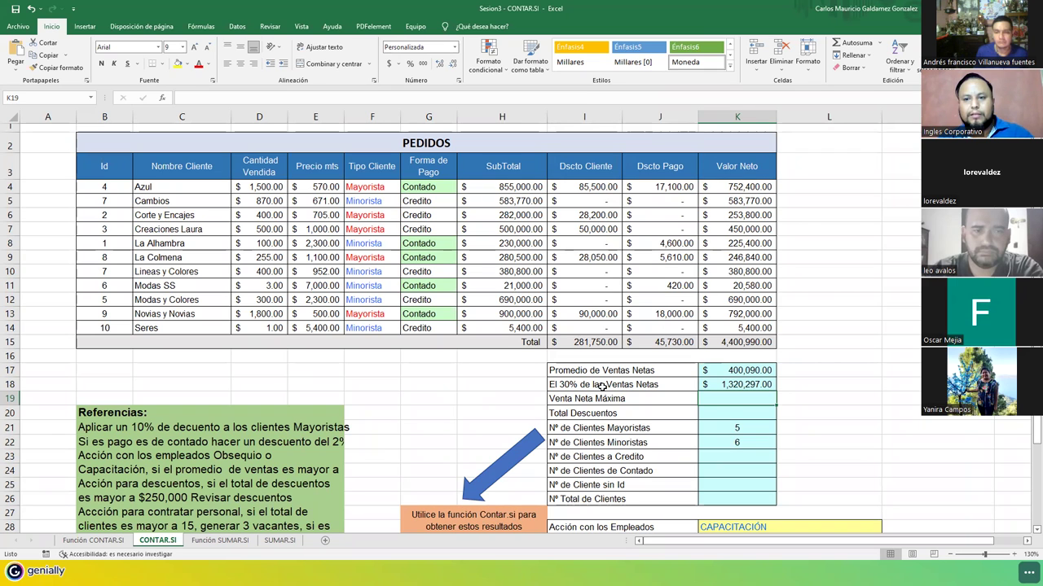
click(110, 542)
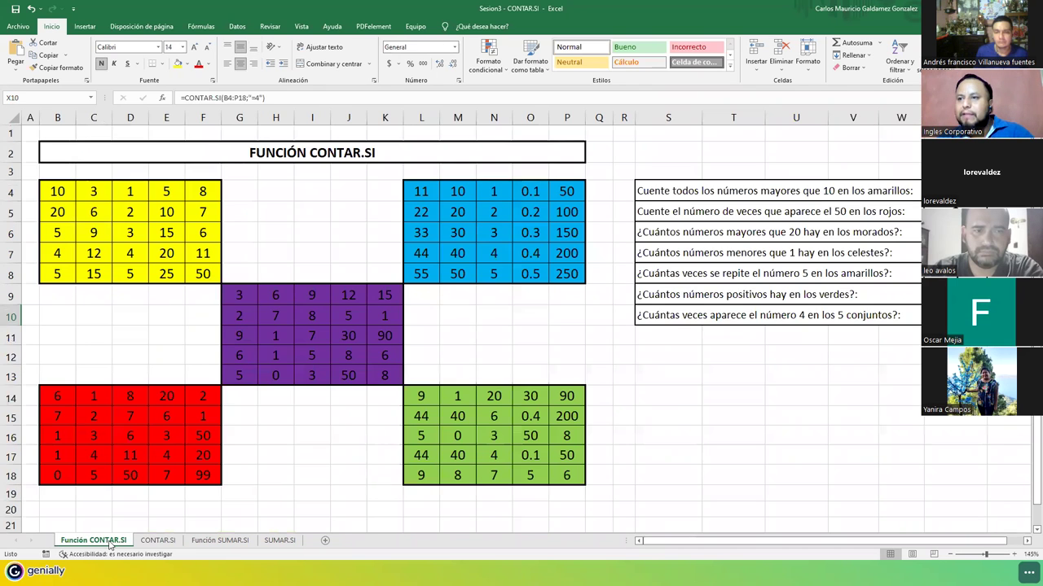
click(152, 545)
click(207, 546)
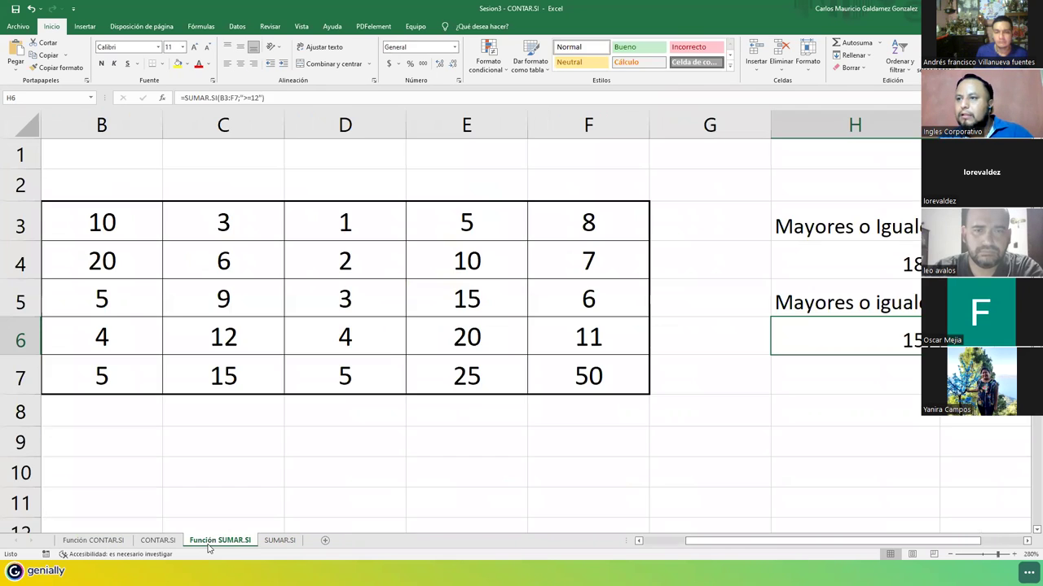
click(272, 546)
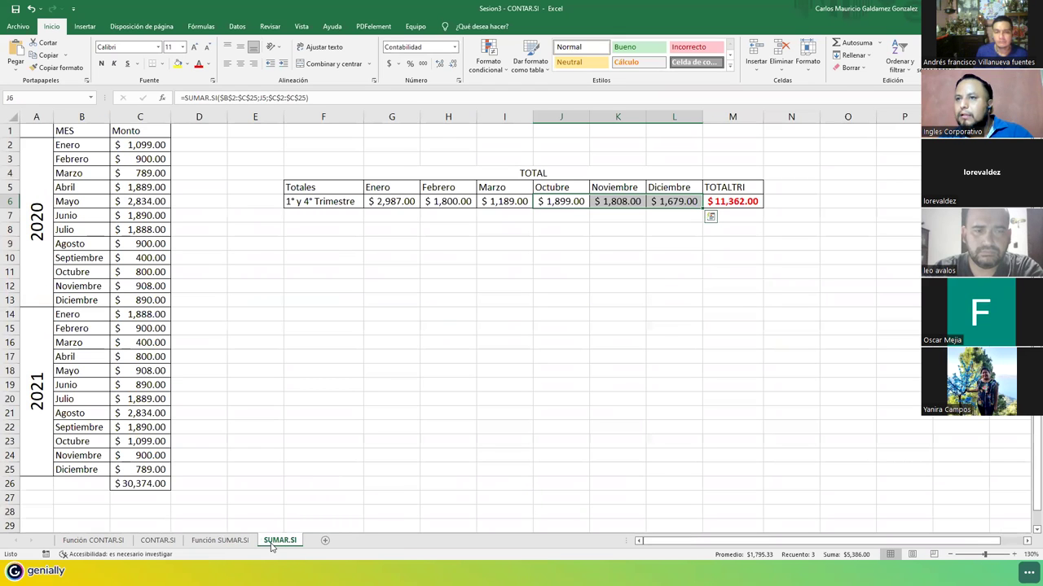
click(205, 544)
click(159, 542)
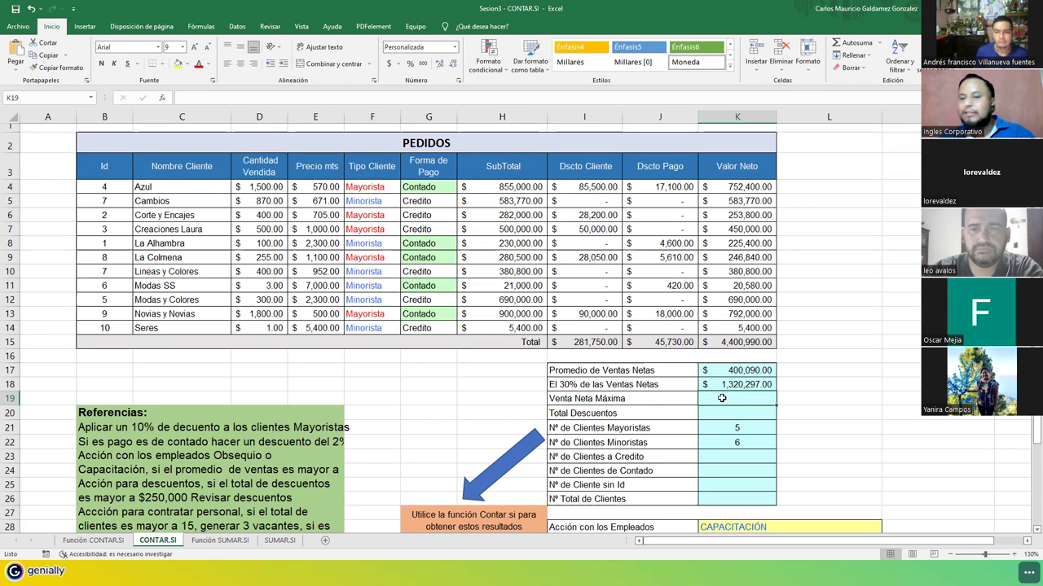
Step: Enter =max(K4:K14) in K19 for the Venta Neta Máxima and review the formula
text(=max()
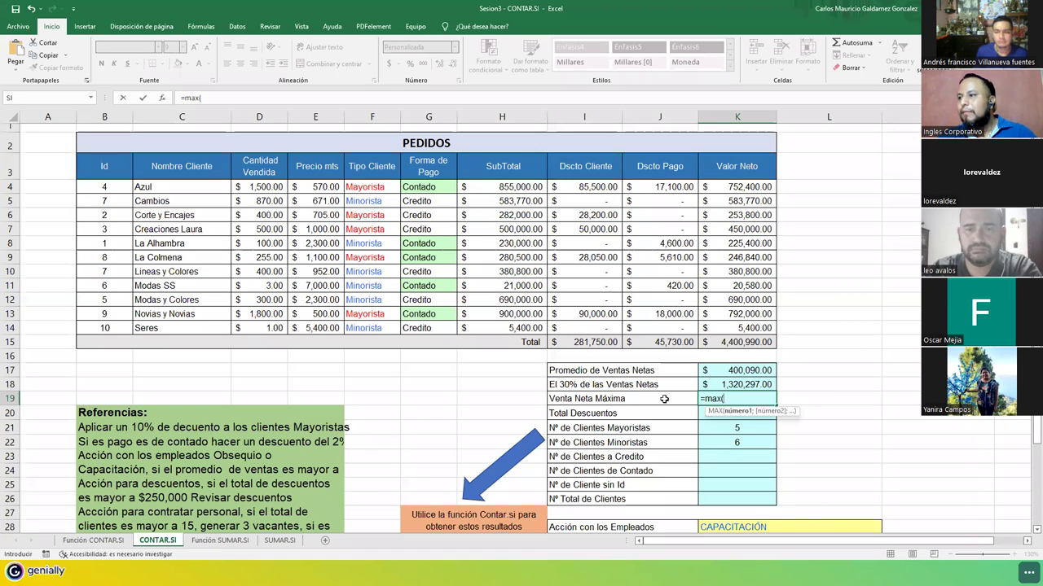
drag(720, 187, 720, 327)
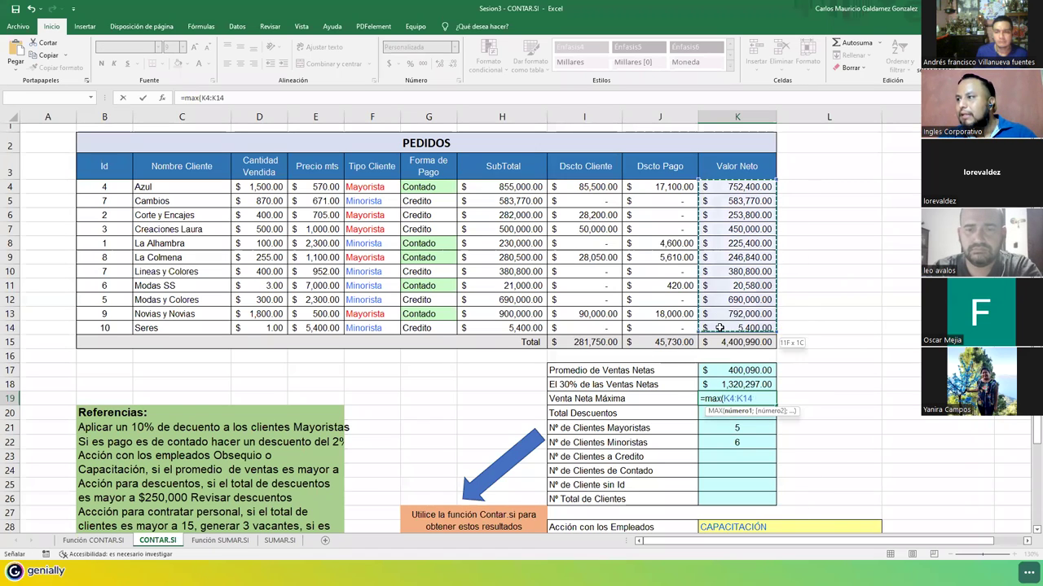
text())
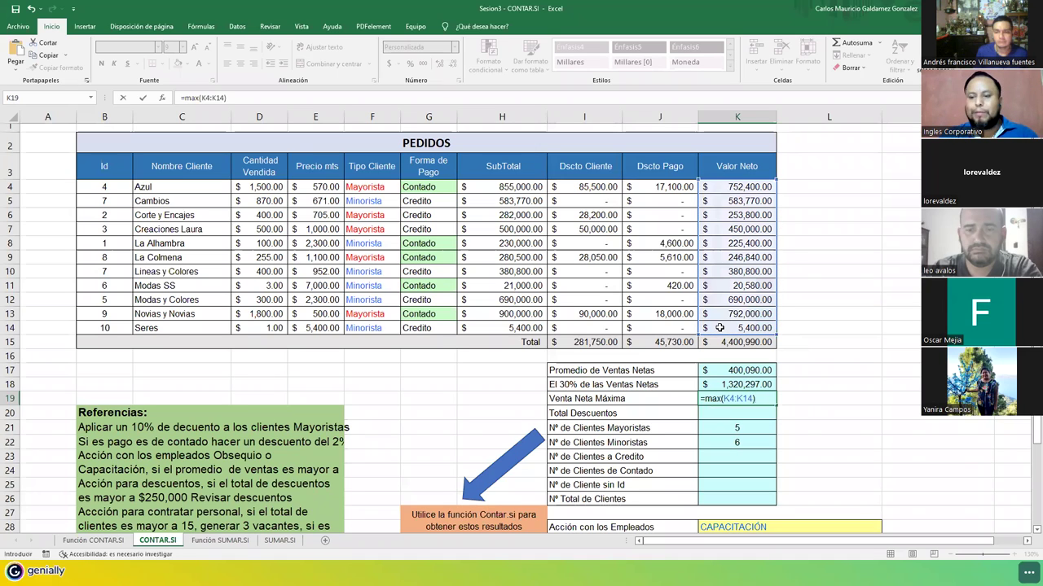
key(Return)
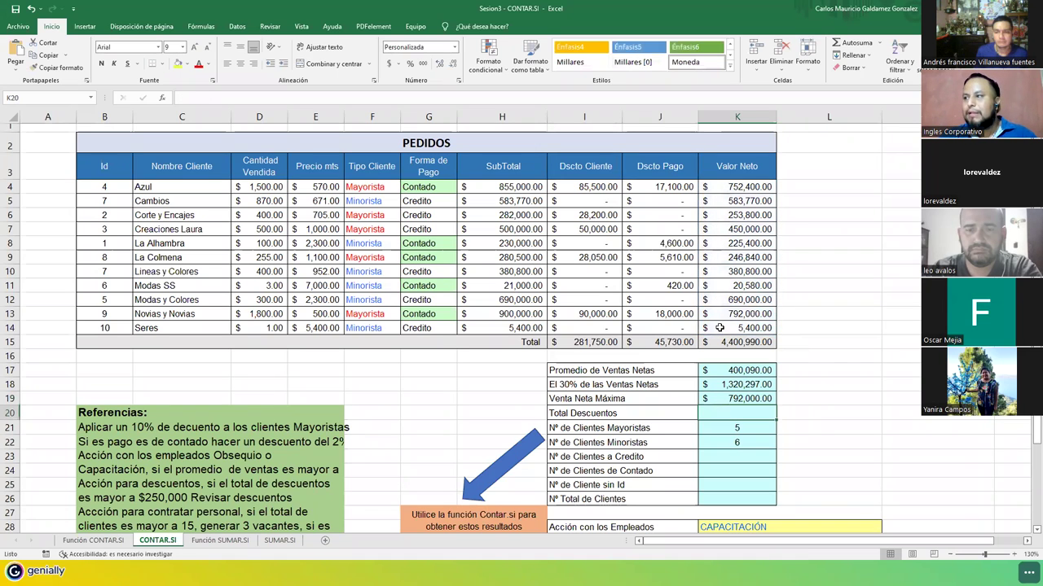
click(721, 399)
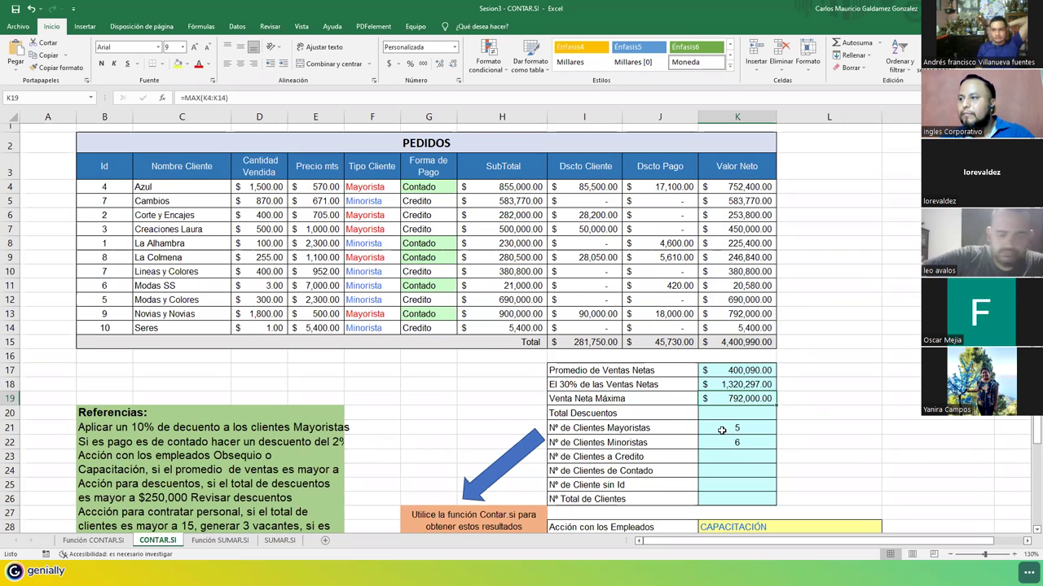
Step: Examine the Acción para Contratar Personal formula in K30 and the Nº de Clientes Mayoristas formula in K21, ending on the Total Descuentos cell K20
scroll(722, 431, down, 2)
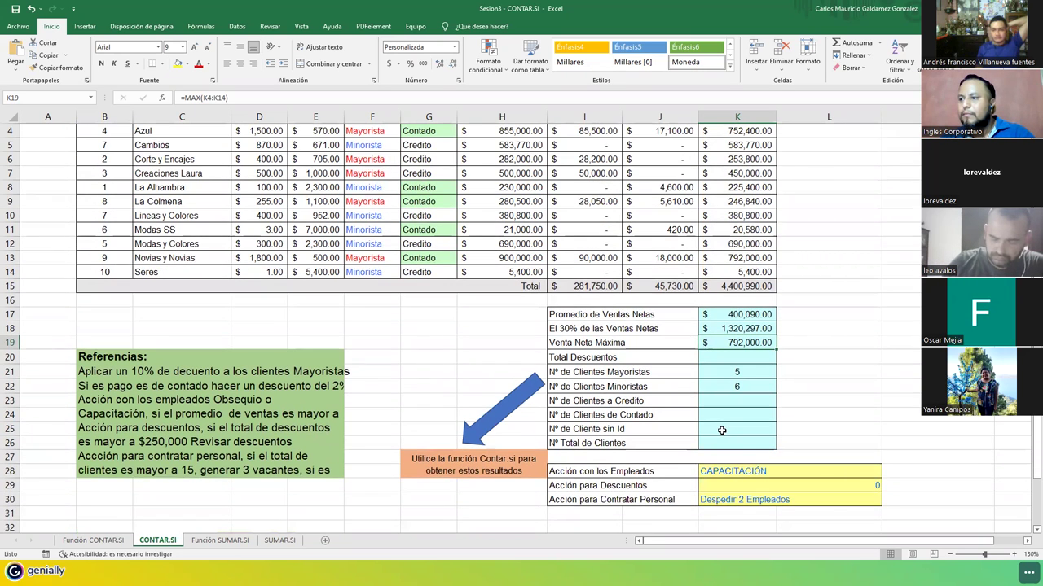
click(733, 501)
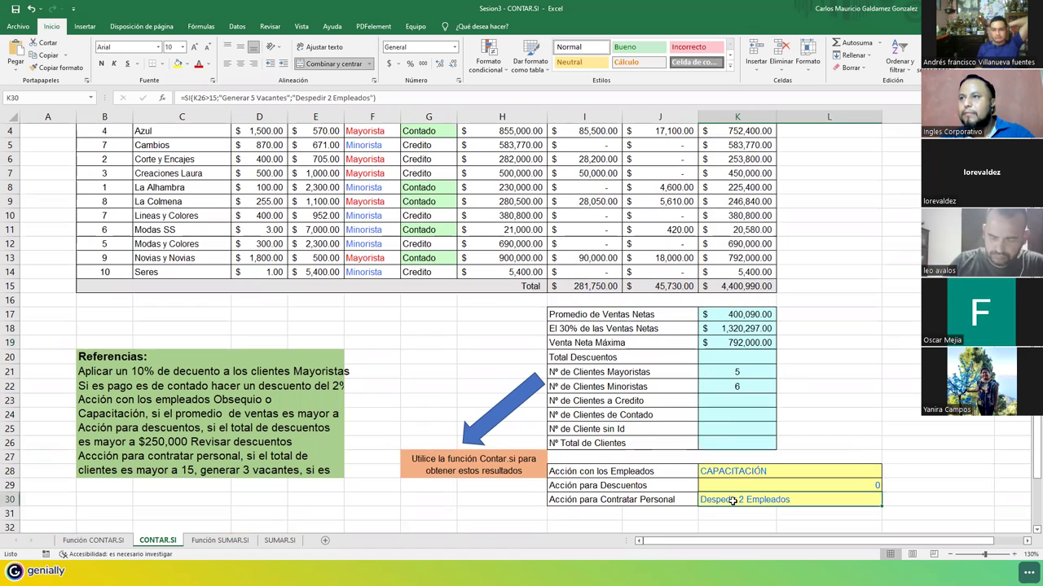
click(714, 361)
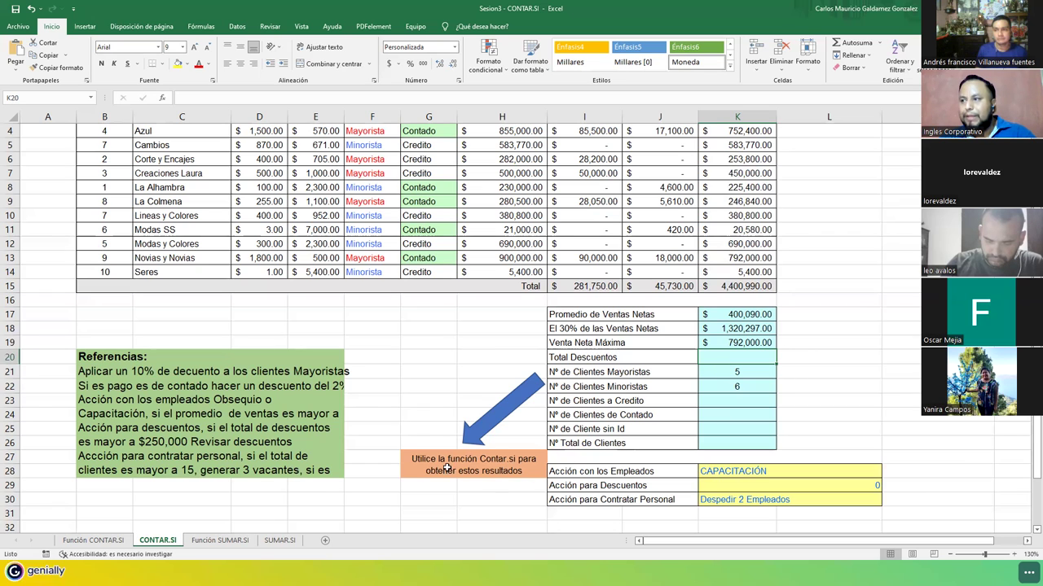
click(711, 376)
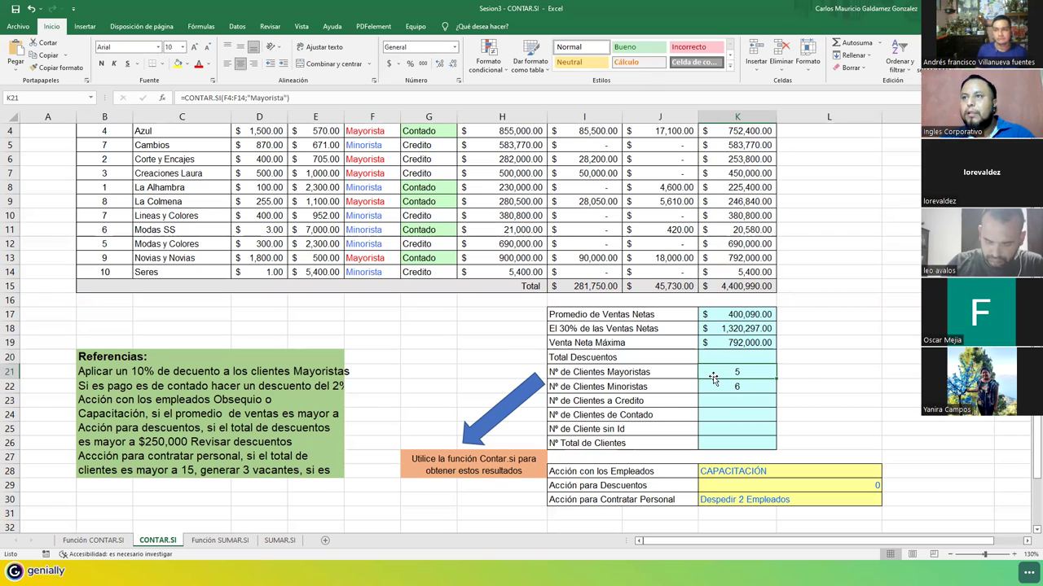
click(736, 356)
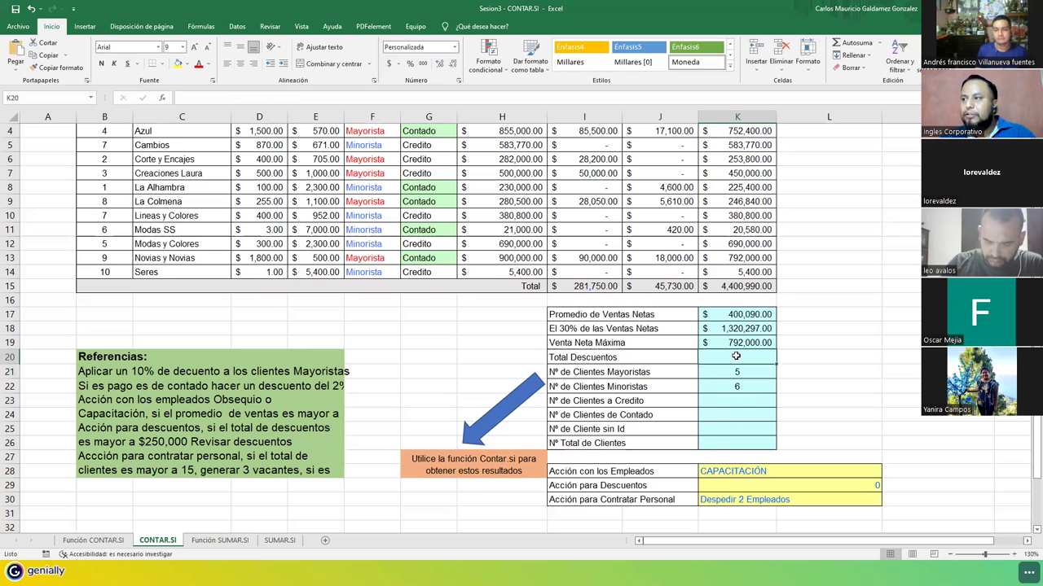
Step: Switch to the Sesion 4-- Ejercicio- Tutor workbook and examine the employee identification data and the Sueldo Base values in rows 4 to 6
scroll(518, 448, up, 1)
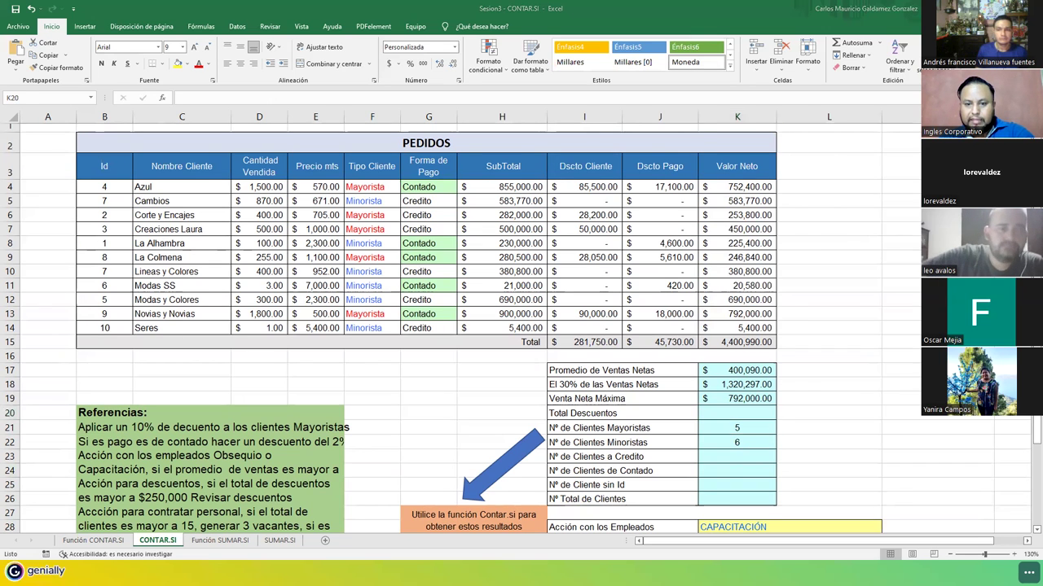
key(alt+Tab)
drag(70, 196, 190, 228)
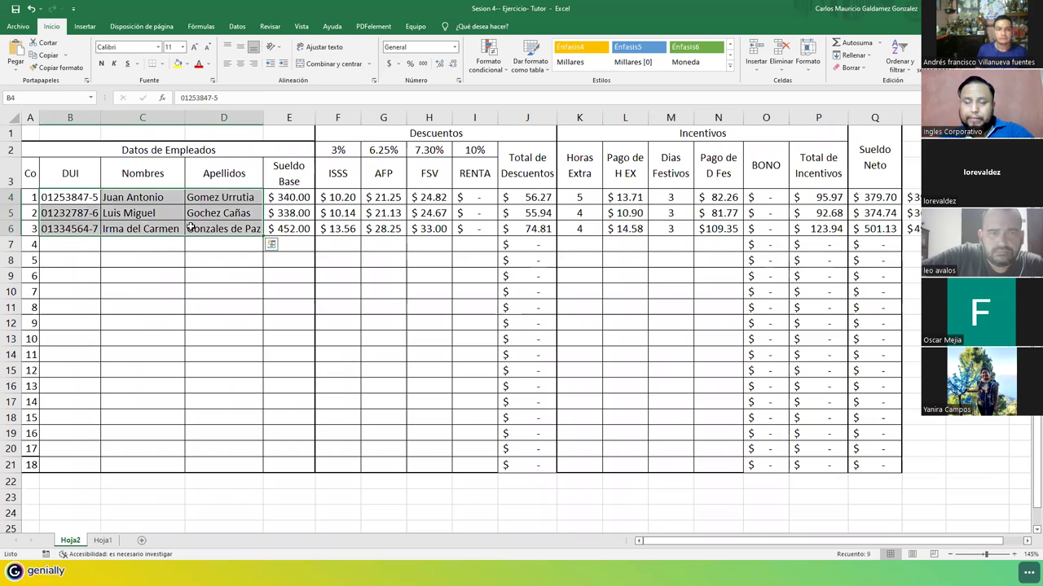
drag(295, 197, 295, 229)
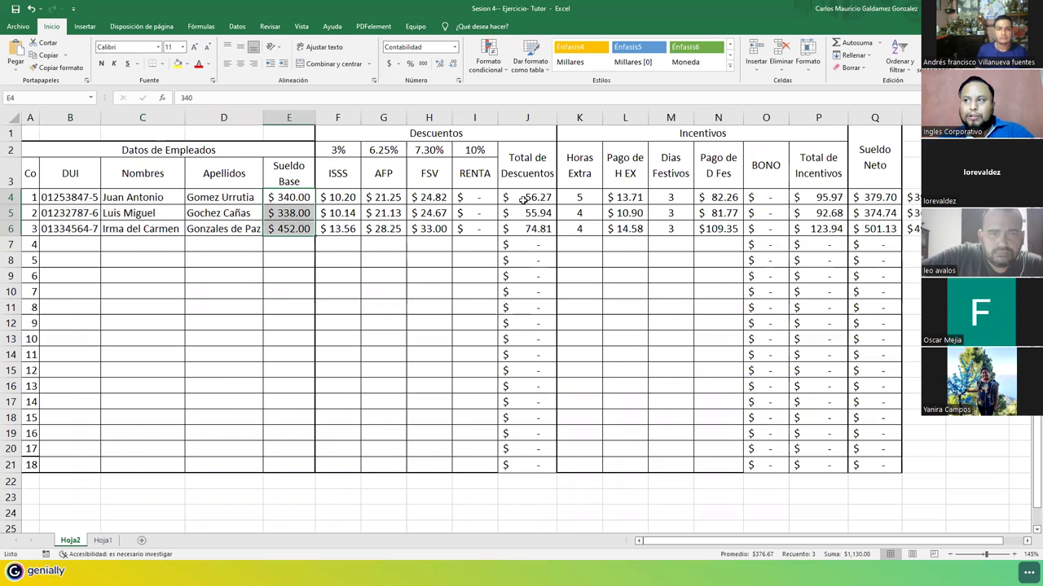
Step: Enter 521 as the Sueldo Base of employee 4 in E7
click(285, 246)
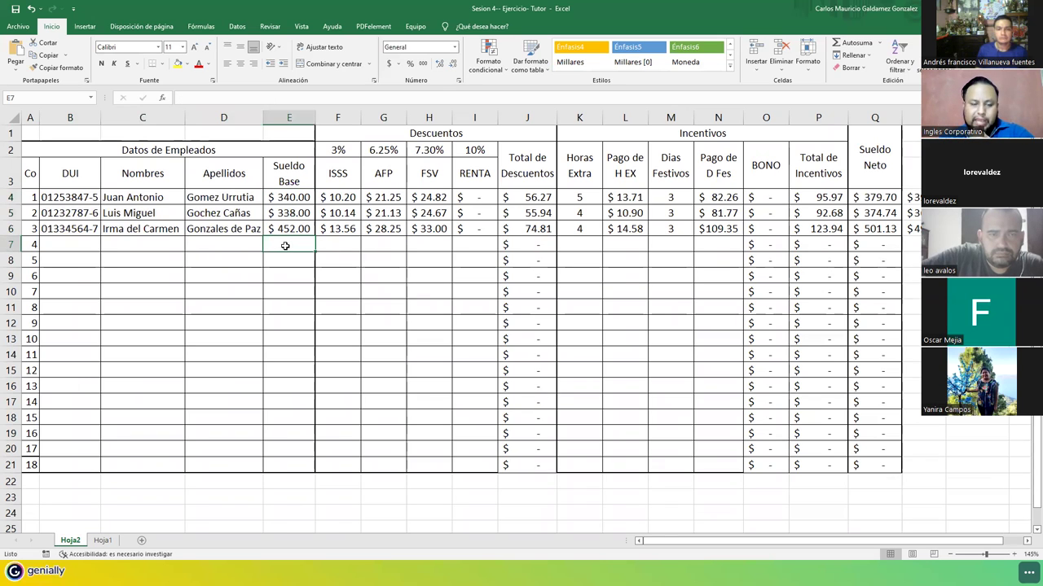
text(5)
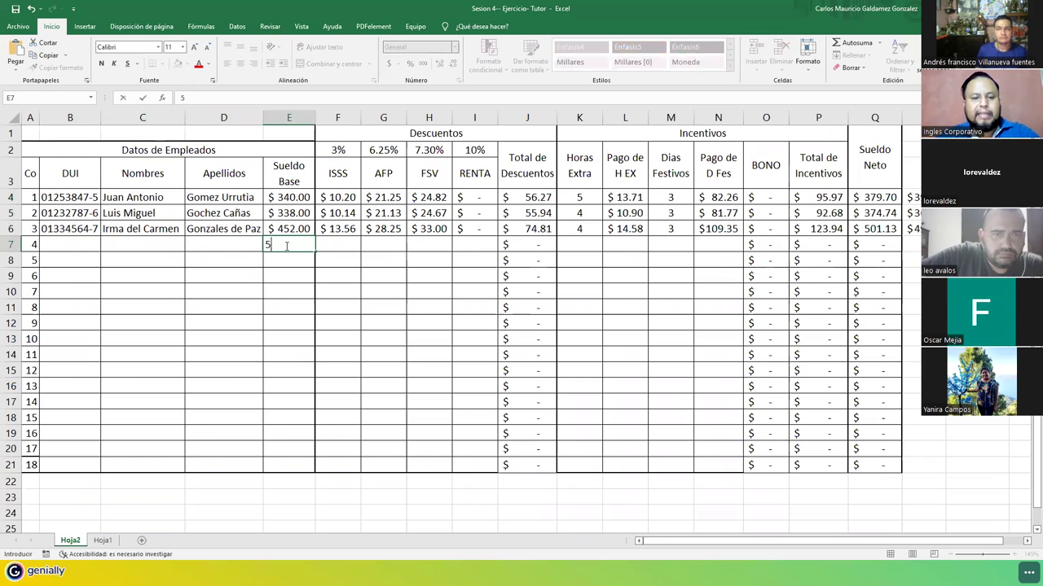
text(21)
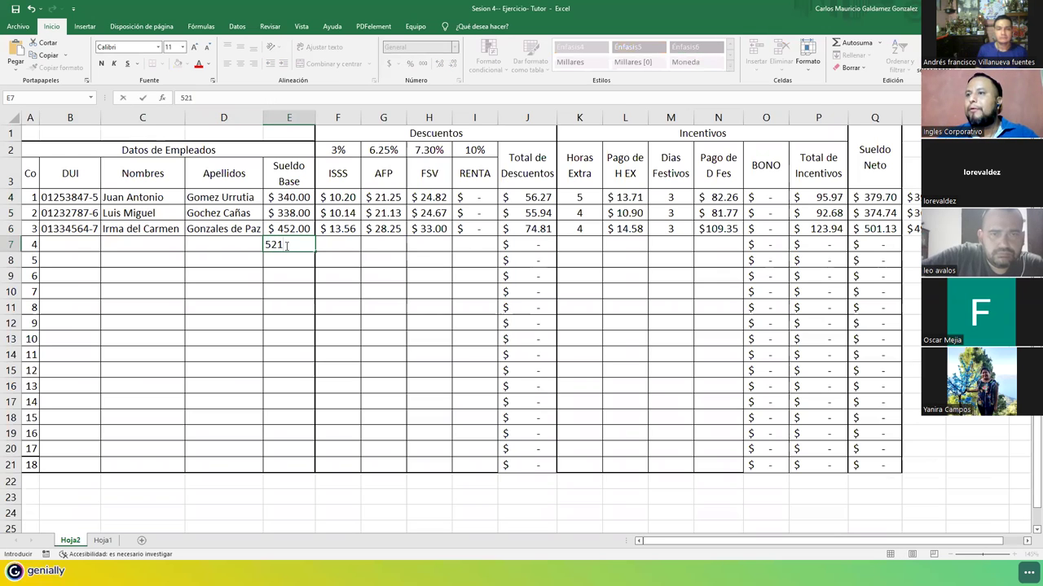
key(Return)
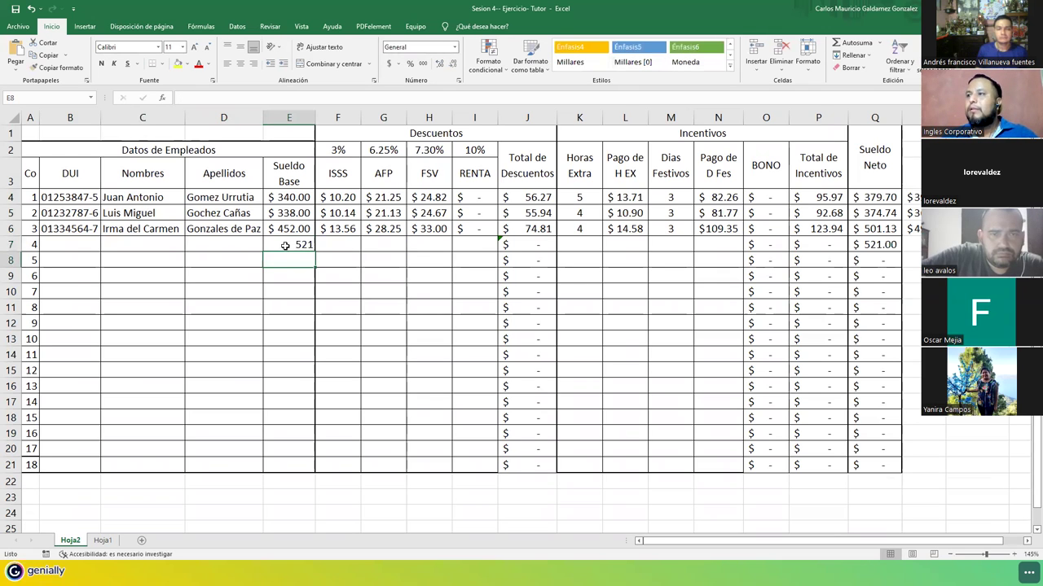
Step: Review the Total de Descuentos formulas in J7 and J4
click(522, 242)
double_click(522, 243)
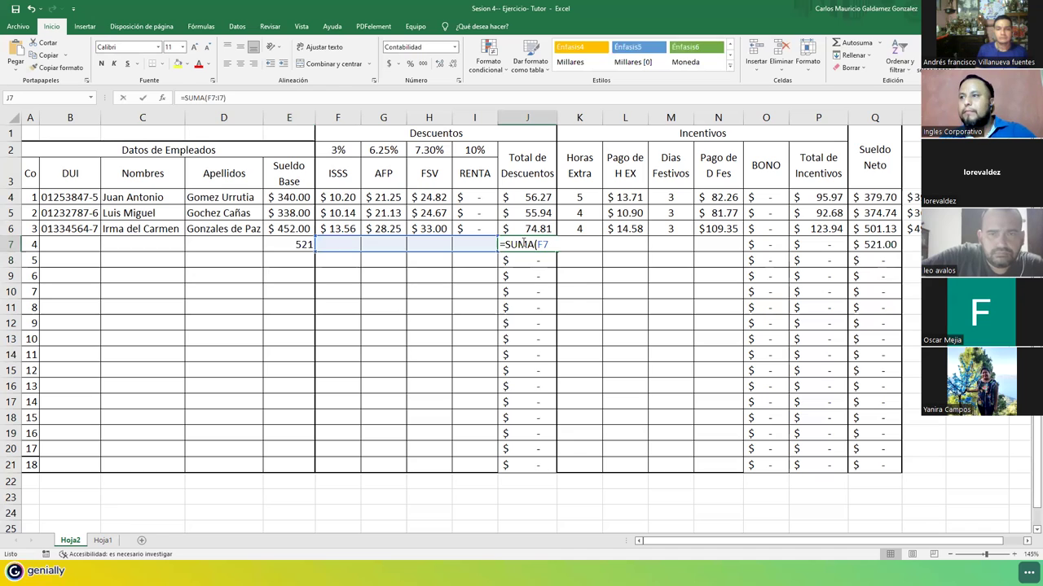
click(530, 197)
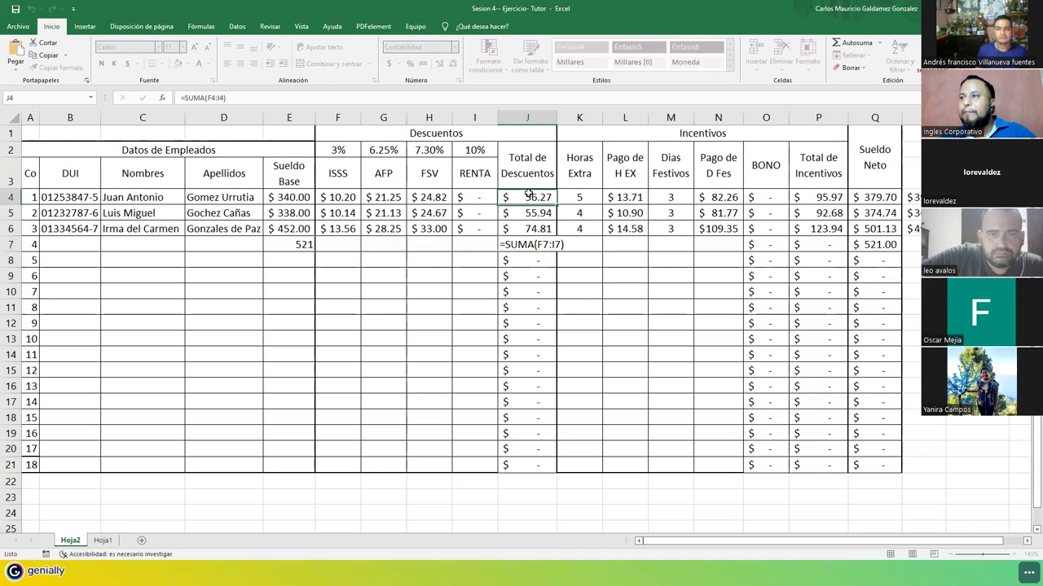
Step: Check the RENTA formula in I4 and fill the discount formulas from F6:I6 down to row 21
click(479, 197)
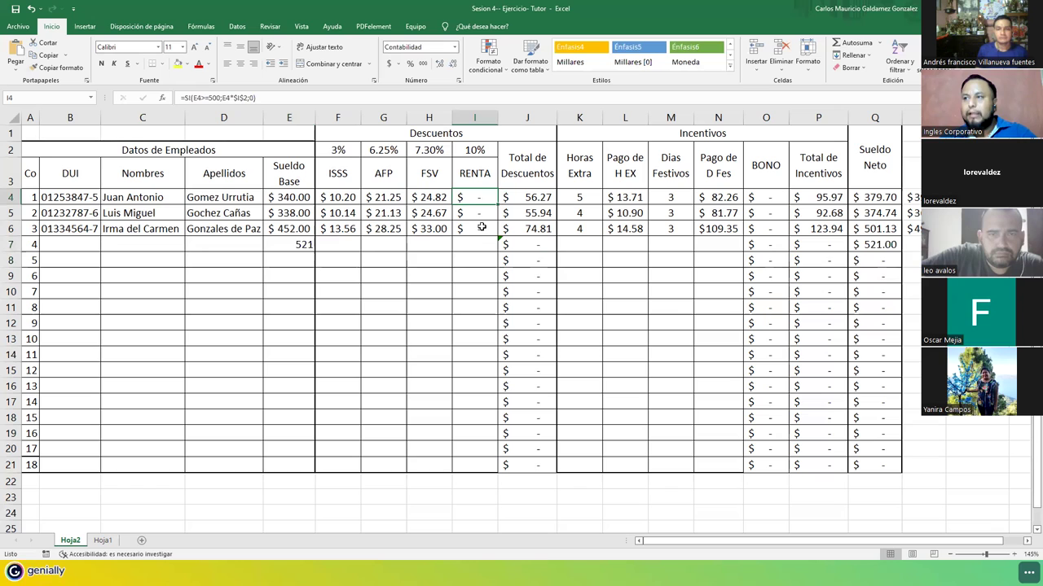
drag(335, 230, 481, 471)
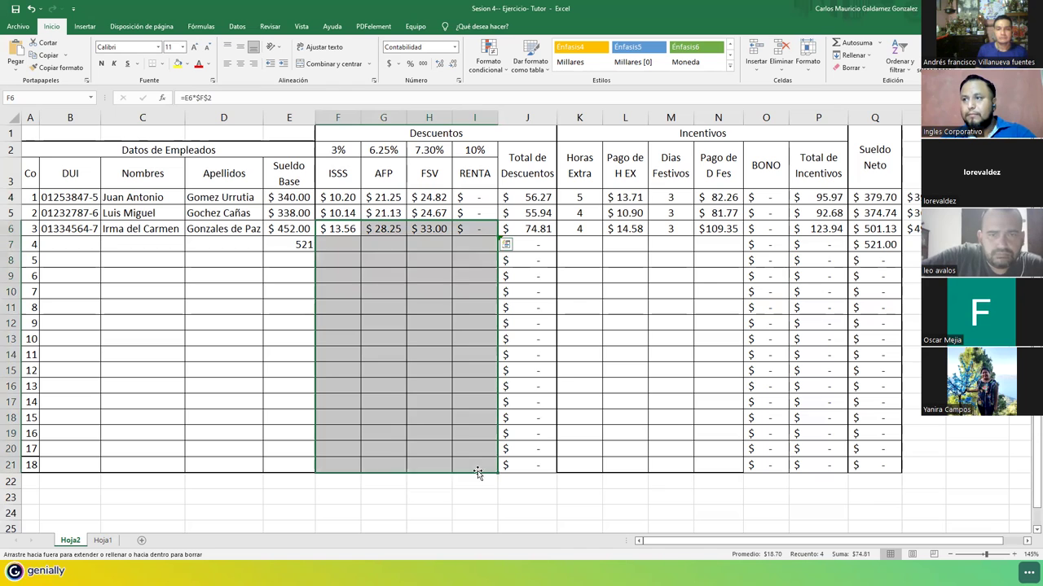
click(466, 246)
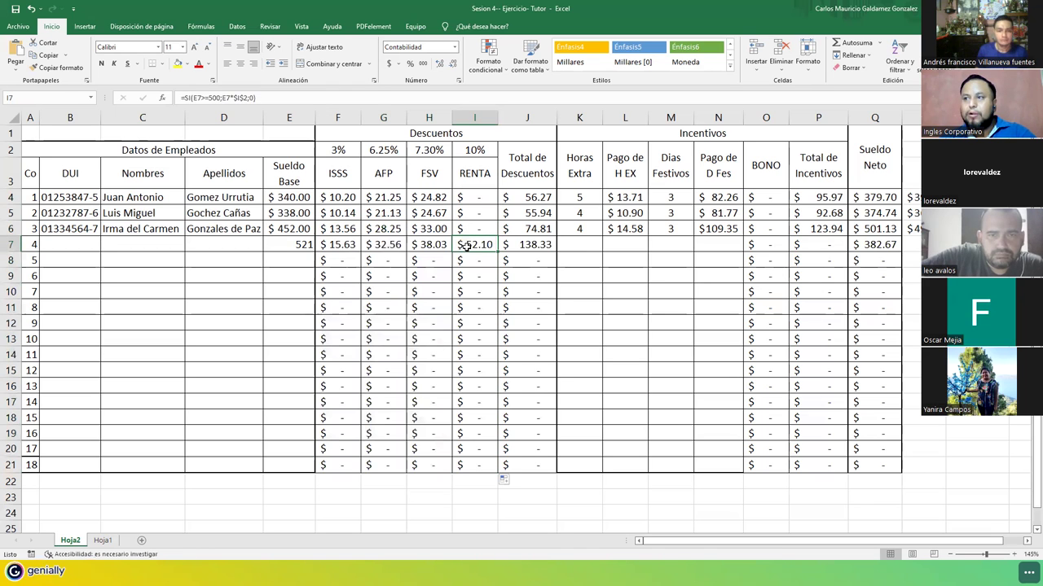
Step: Apply the dollar accounting format to the Sueldo Base in E7 and review the RENTA and Total de Descuentos formulas in row 7
click(277, 241)
click(389, 64)
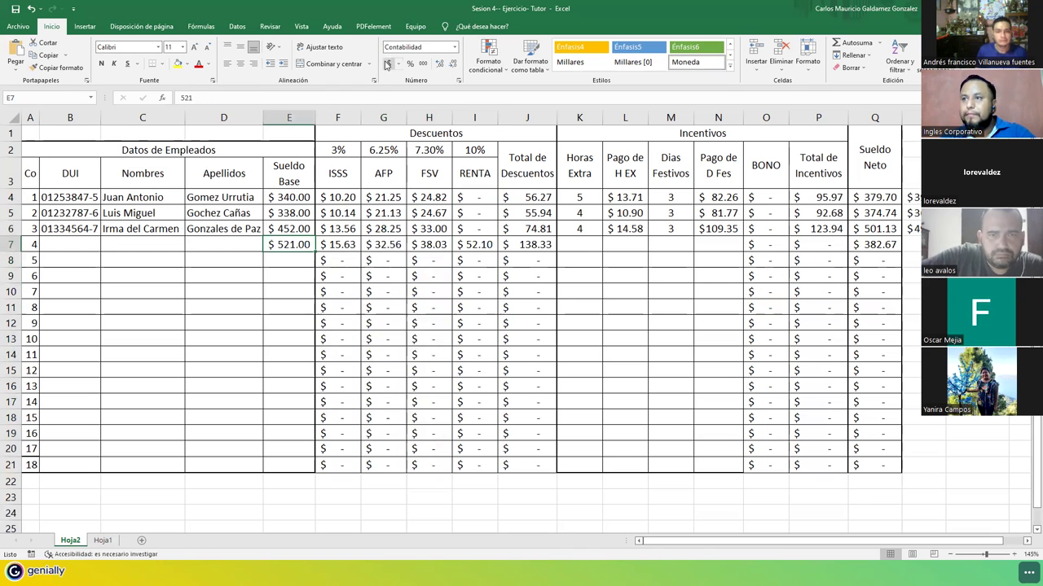
click(484, 243)
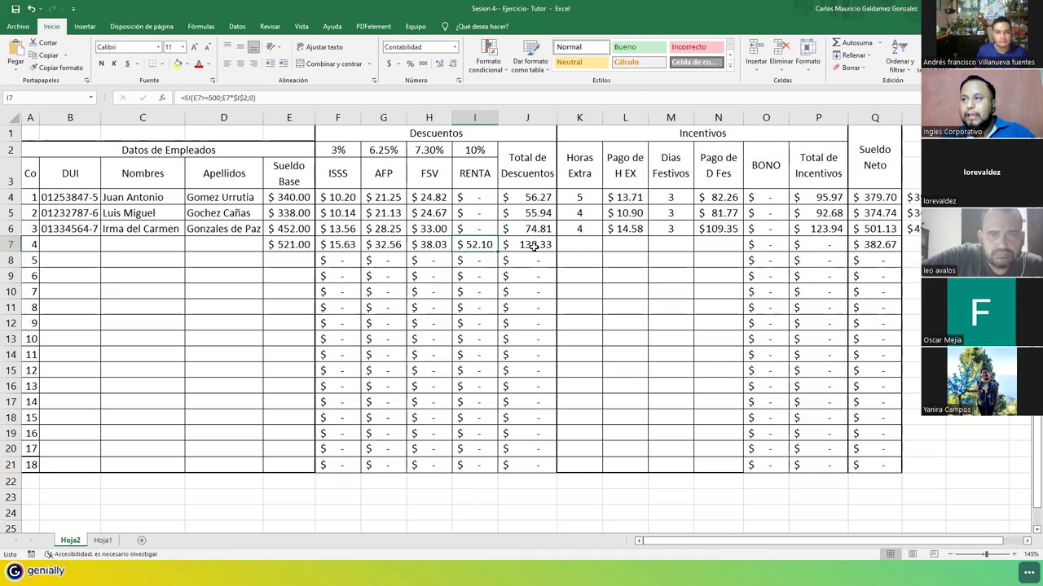
click(535, 246)
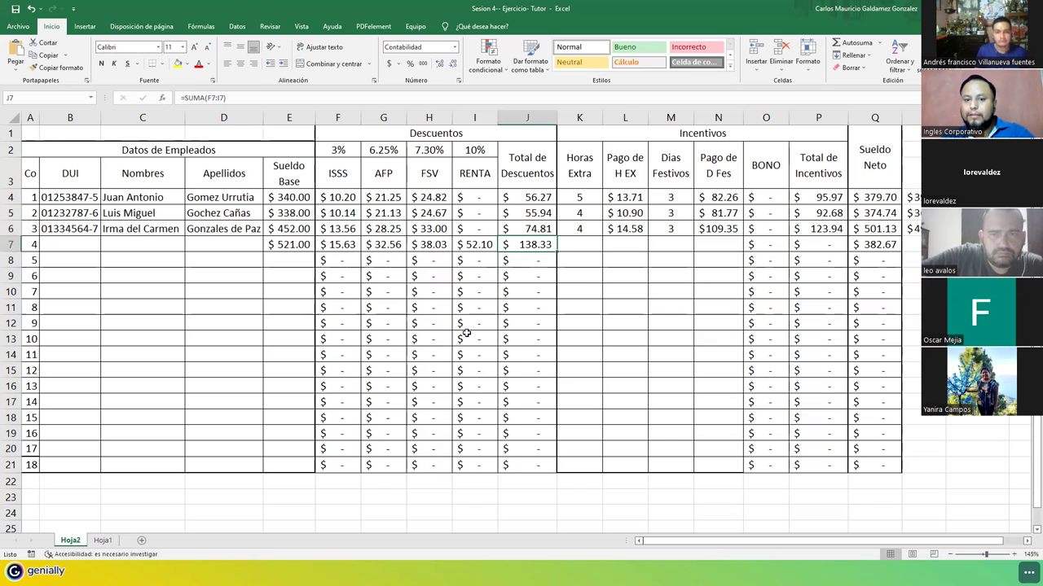
Step: Clear the test salary and the filled discount formulas from E7:I21
click(275, 241)
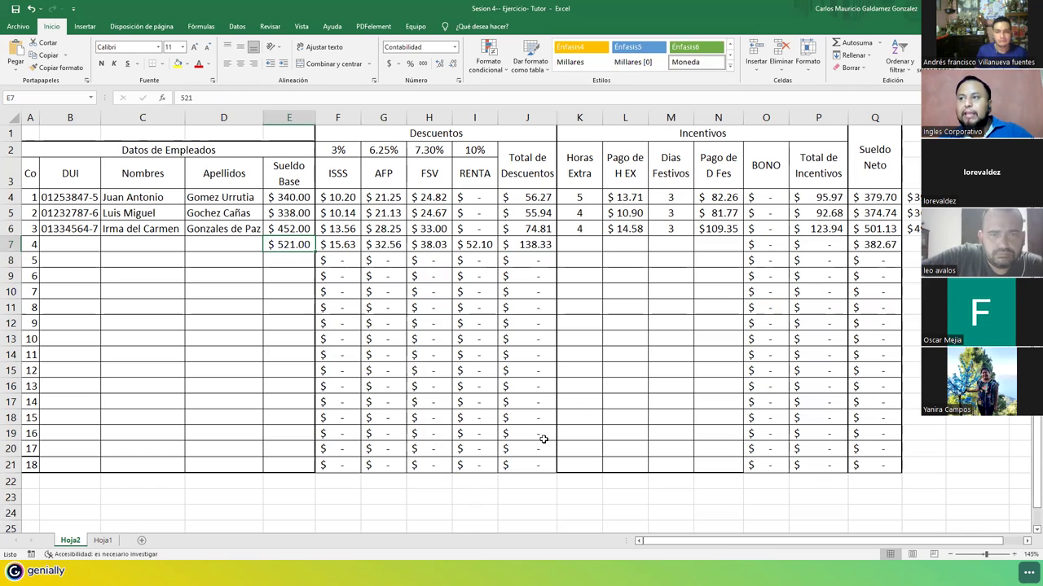
shift+click(465, 464)
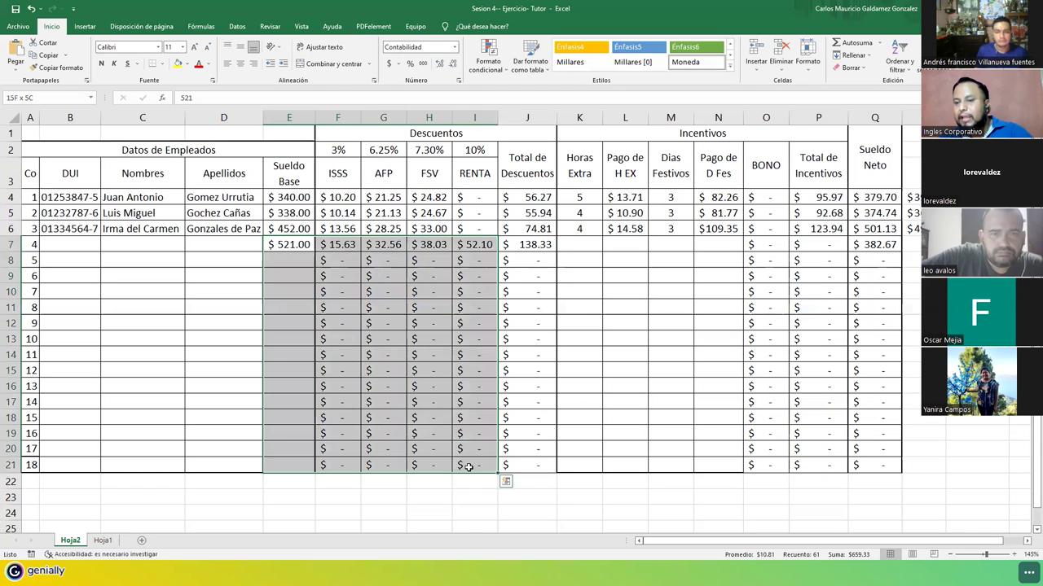
key(Delete)
Step: Switch to the Genially presentation and advance from Realizar Ejercicio to the slide on Referencias relativas, absolutas y mixtas en Excel
click(578, 245)
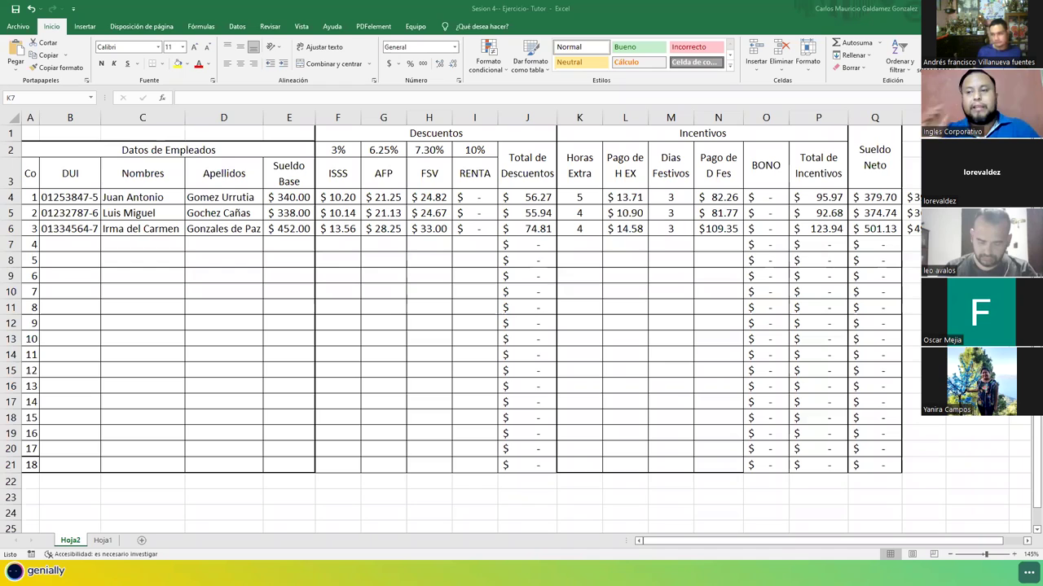
click(204, 230)
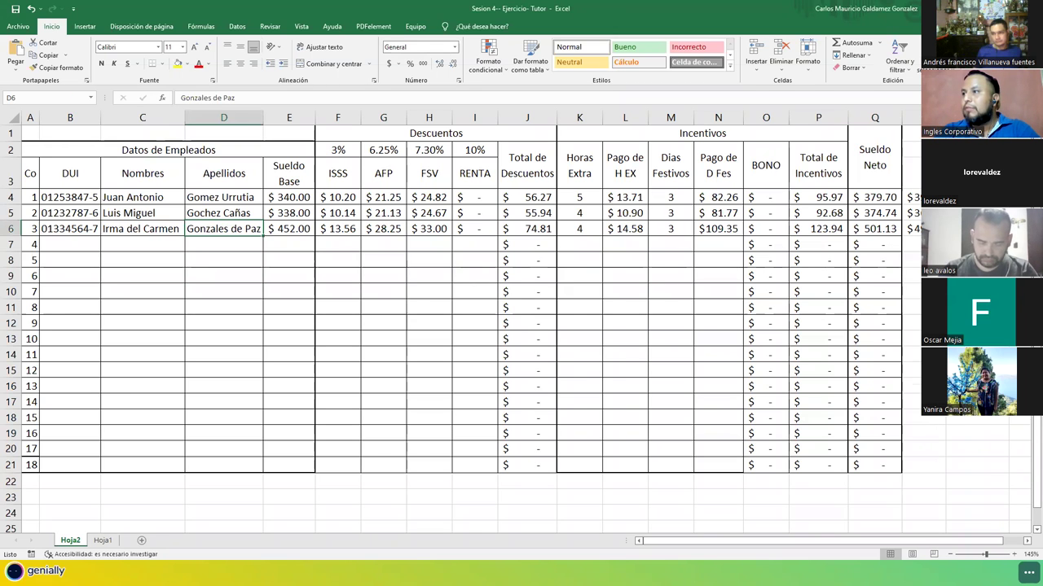
key(alt+Tab)
key(alt+Tab)
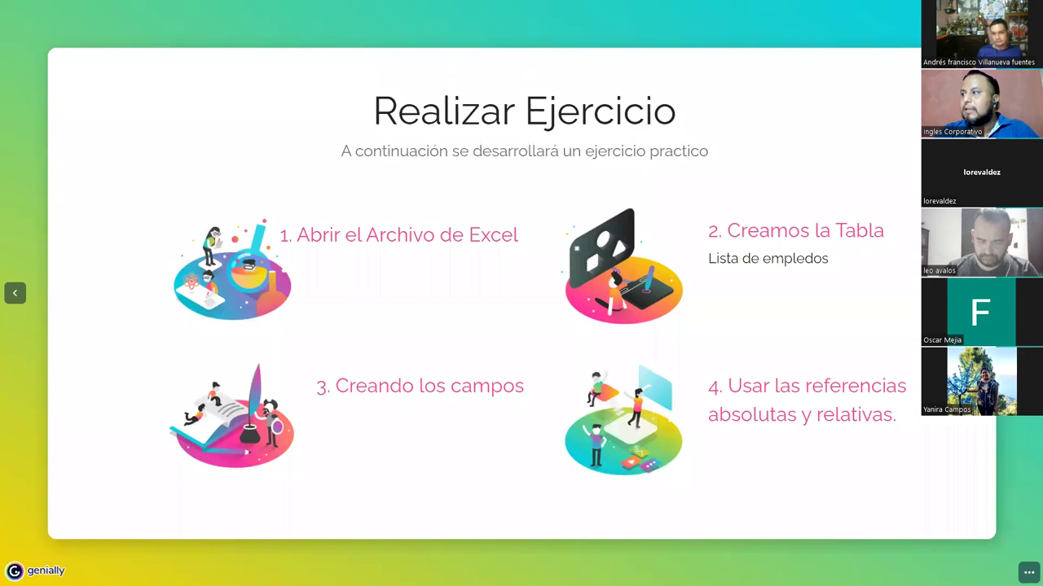
key(Right)
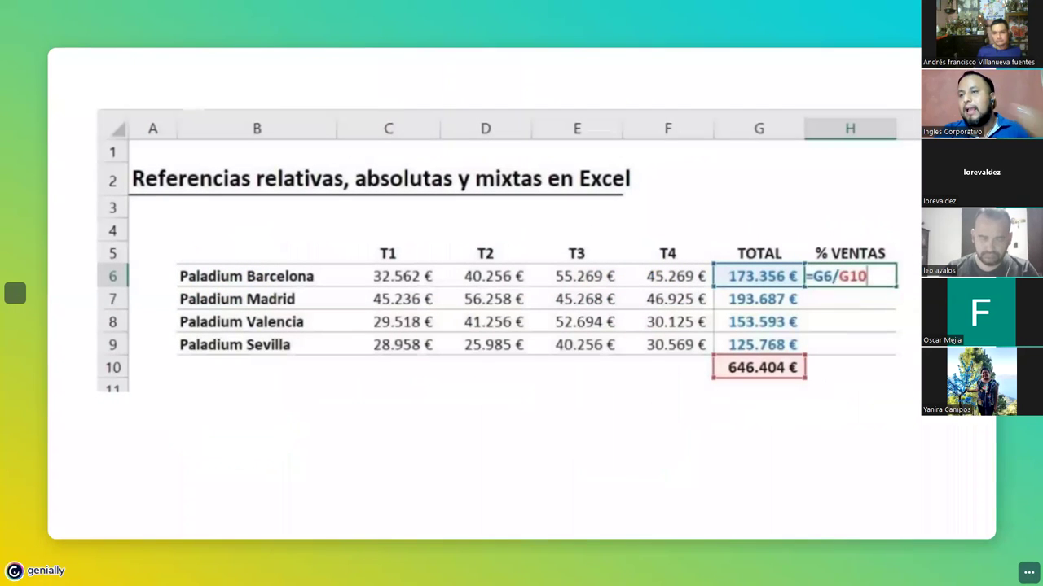